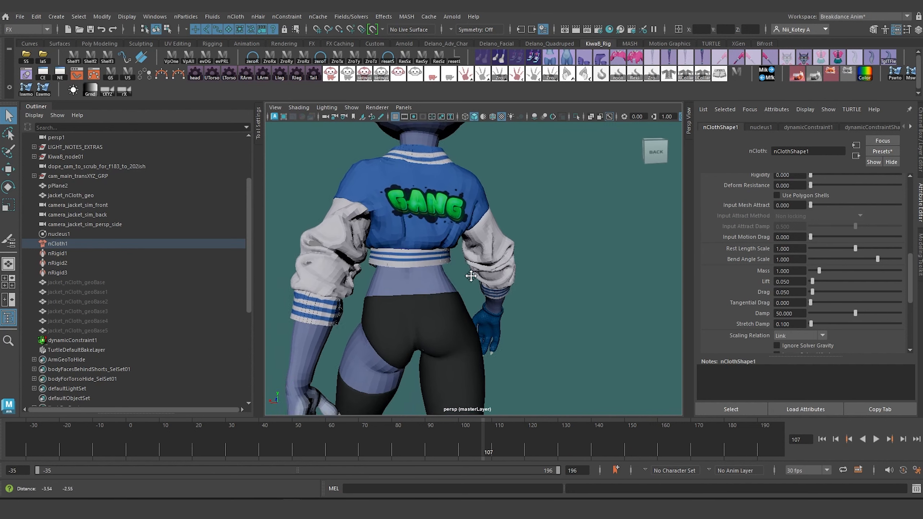
Step: Scrub through the animation to review the jacket simulation from several angles, ending at frame -35
drag(439, 424, 518, 435)
alt+drag(467, 349, 407, 315)
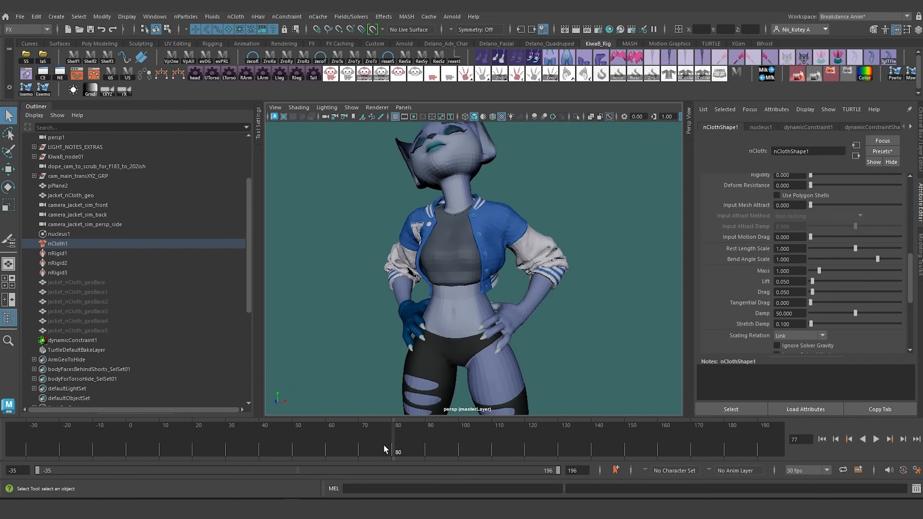
drag(260, 449, 10, 440)
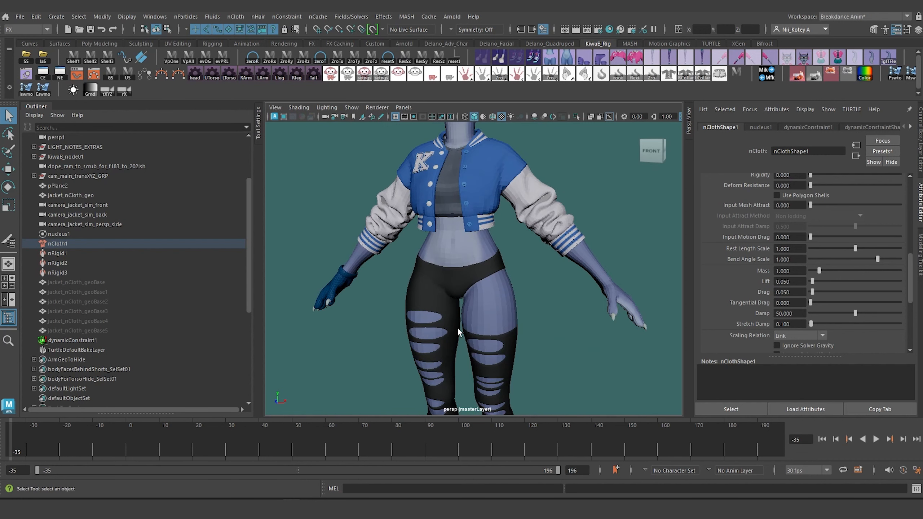
alt+right_drag(457, 329, 428, 305)
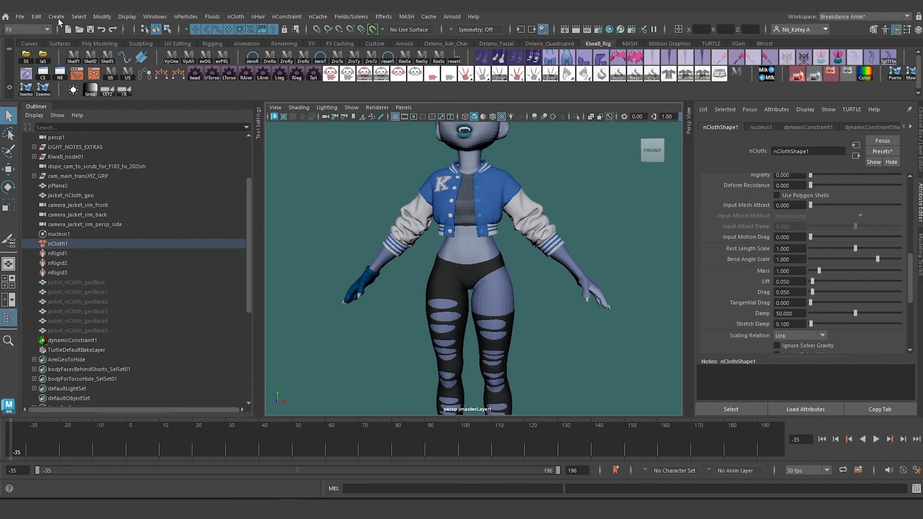
Step: Import the JeanShorts.obj model into the scene
click(20, 16)
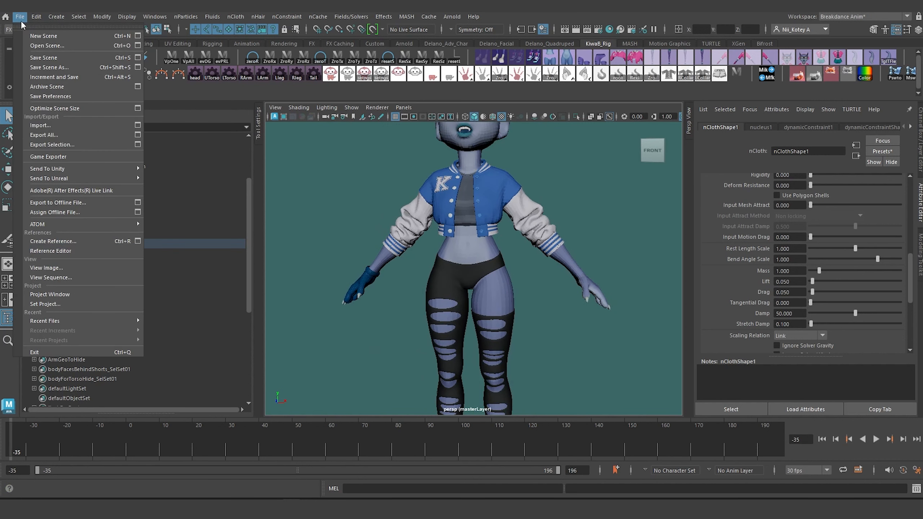
click(96, 127)
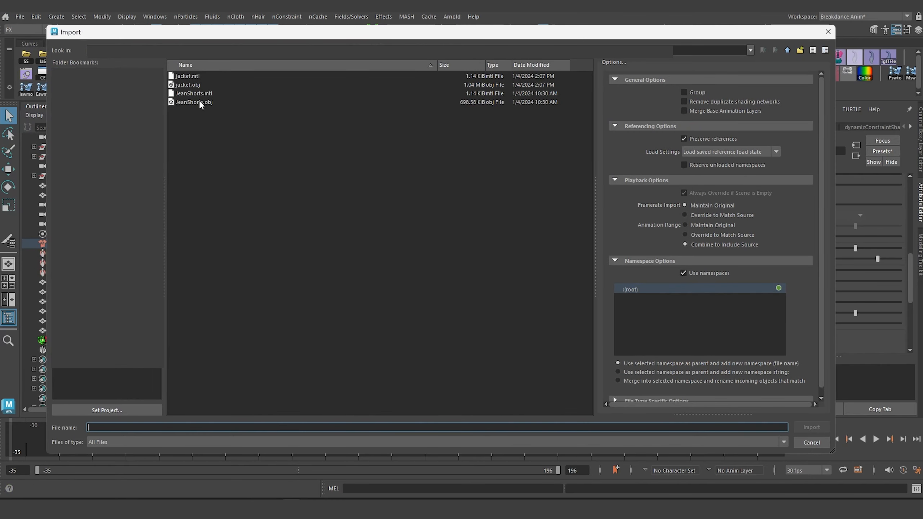
double_click(194, 102)
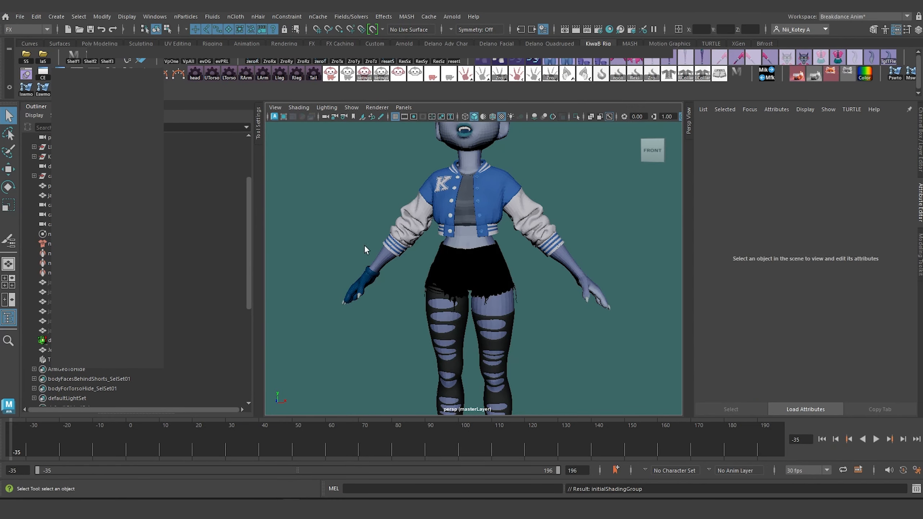
Step: Assign the existing lambert1 material to the imported jean shorts mesh
click(487, 295)
key(f)
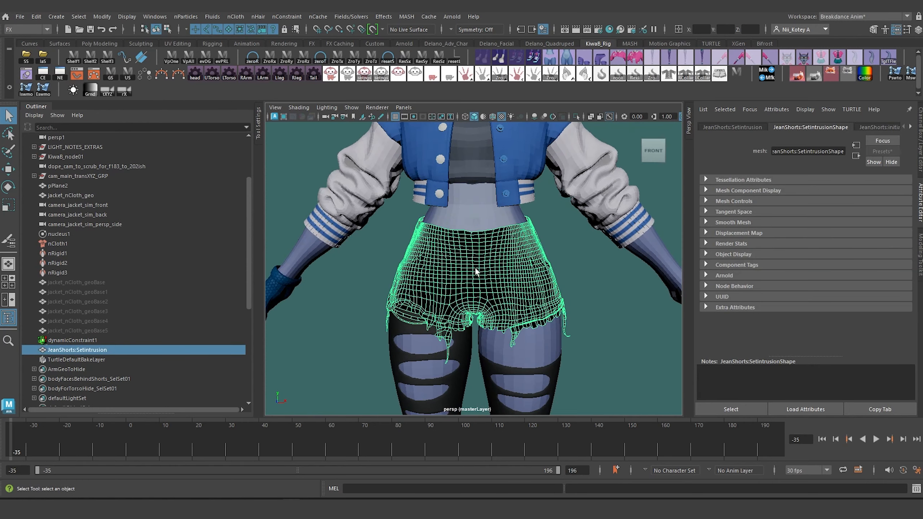
right_drag(466, 190, 466, 268)
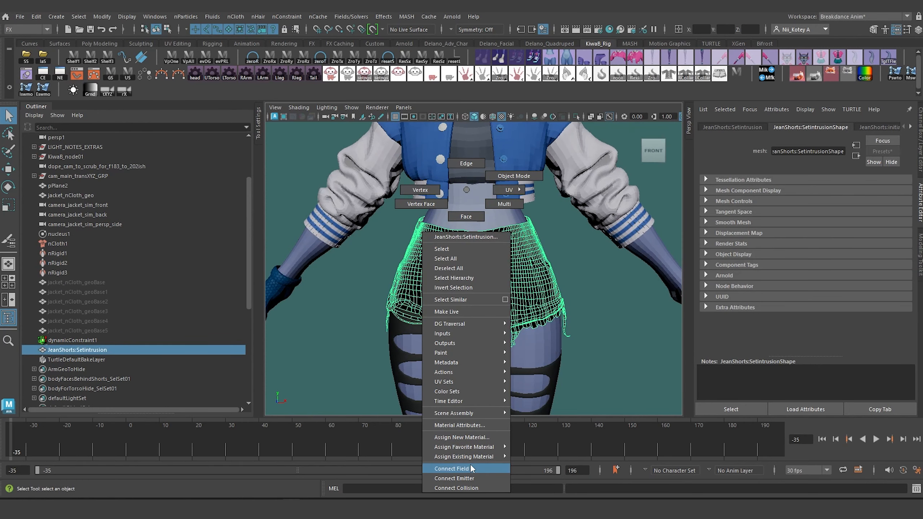
mouse_move(476, 457)
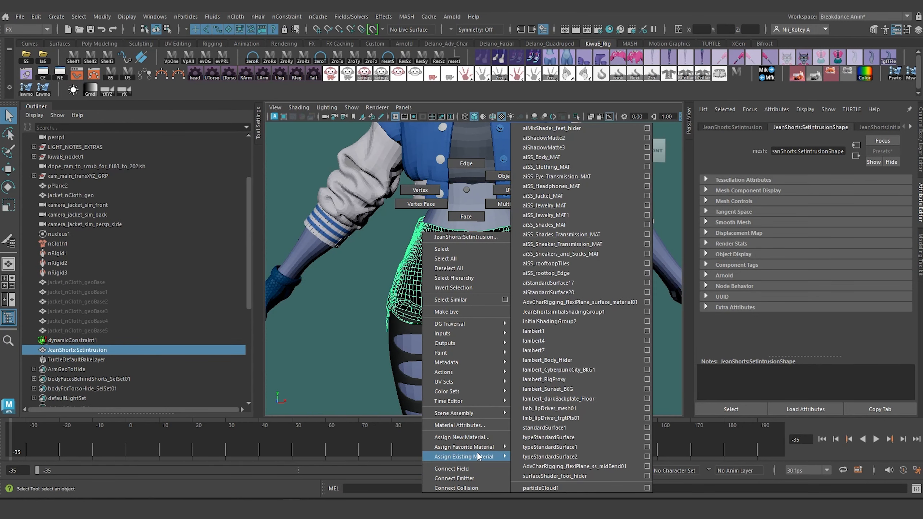
click(569, 333)
mouse_move(469, 315)
alt+mouse_down()
mouse_move(422, 315)
mouse_move(467, 307)
alt+mouse_up()
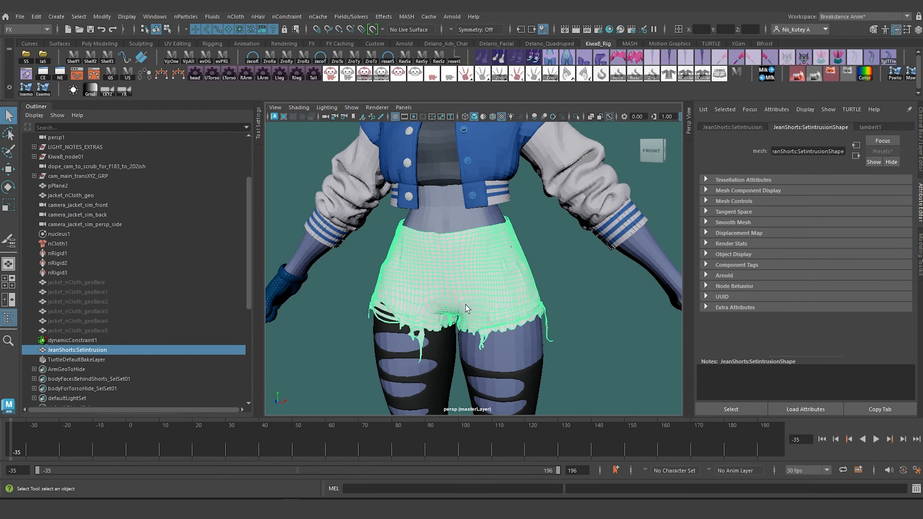
alt+middle_drag(467, 307, 471, 260)
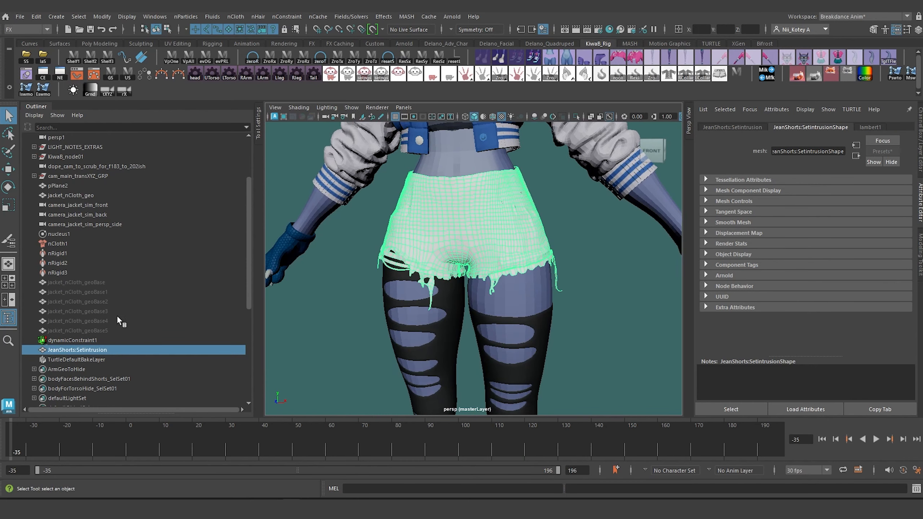
Step: Rename the imported shorts mesh to JeanShorts_nCloth_geo and deselect it
double_click(64, 350)
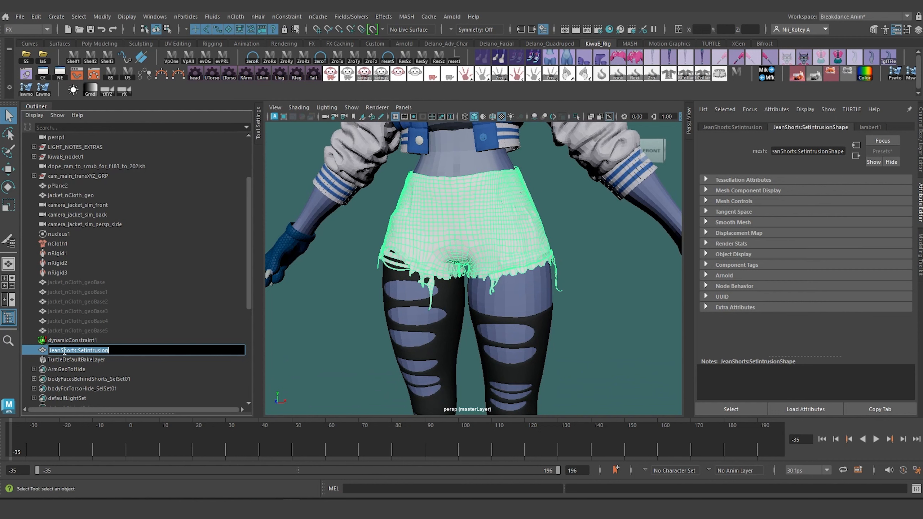
key(End)
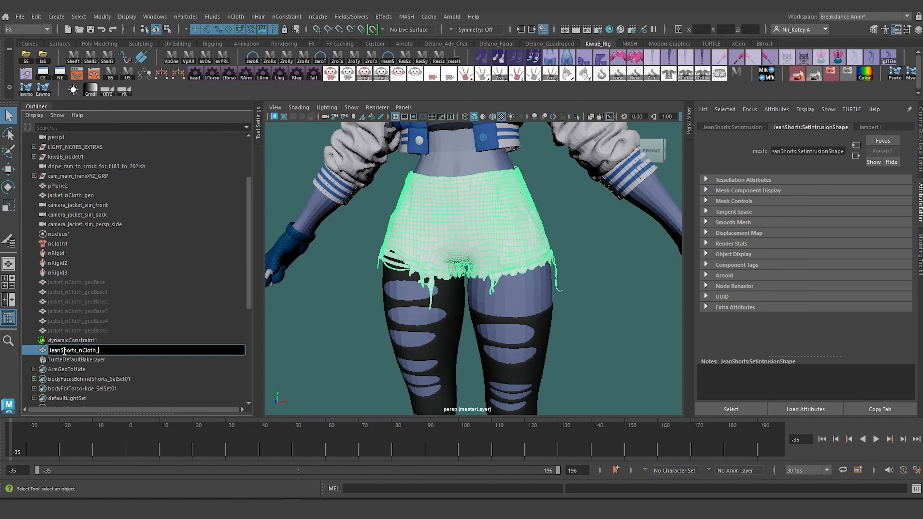
key(Return)
alt+drag(380, 300, 416, 296)
click(388, 321)
mouse_move(418, 321)
alt+middle_down()
mouse_move(420, 268)
mouse_move(431, 319)
alt+middle_up()
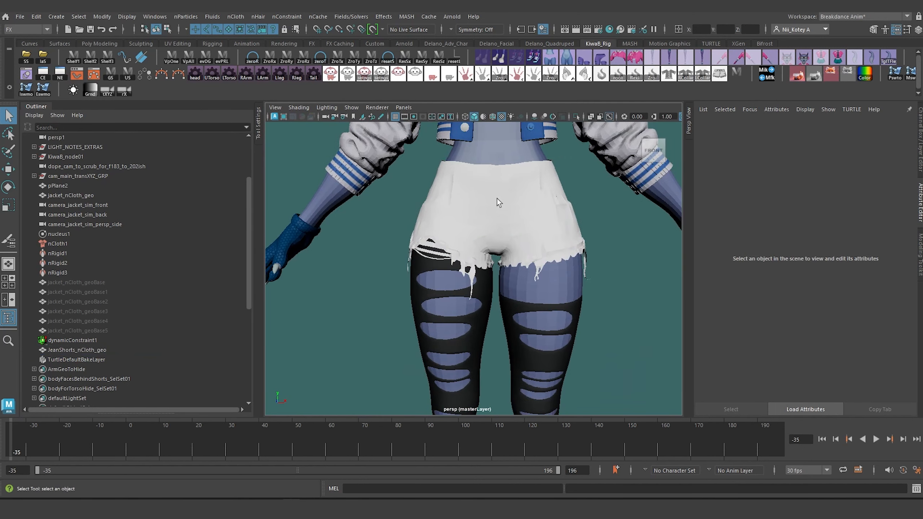
Step: Convert the JeanShorts_nCloth_geo mesh into an nCloth object
click(489, 206)
scroll(493, 232, down, 4)
alt+middle_drag(503, 244, 509, 282)
alt+right_drag(508, 282, 501, 300)
alt+drag(502, 300, 501, 302)
click(235, 17)
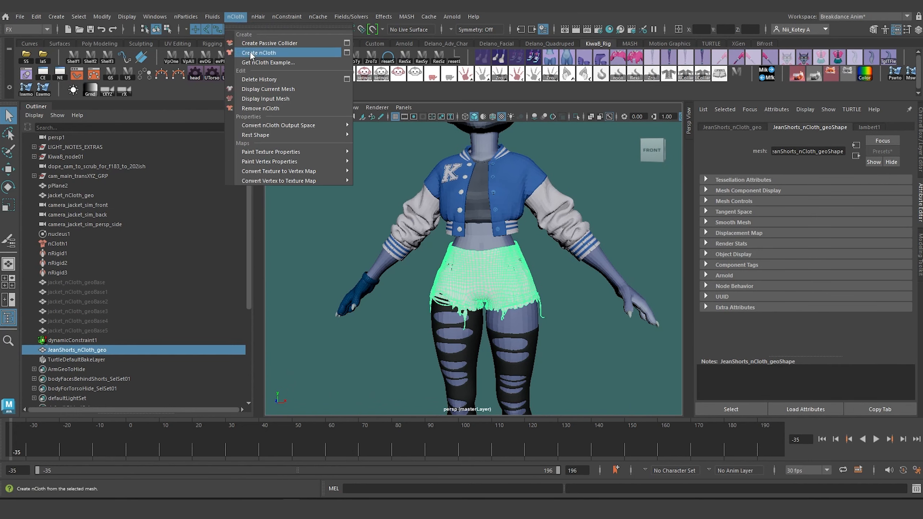
click(275, 54)
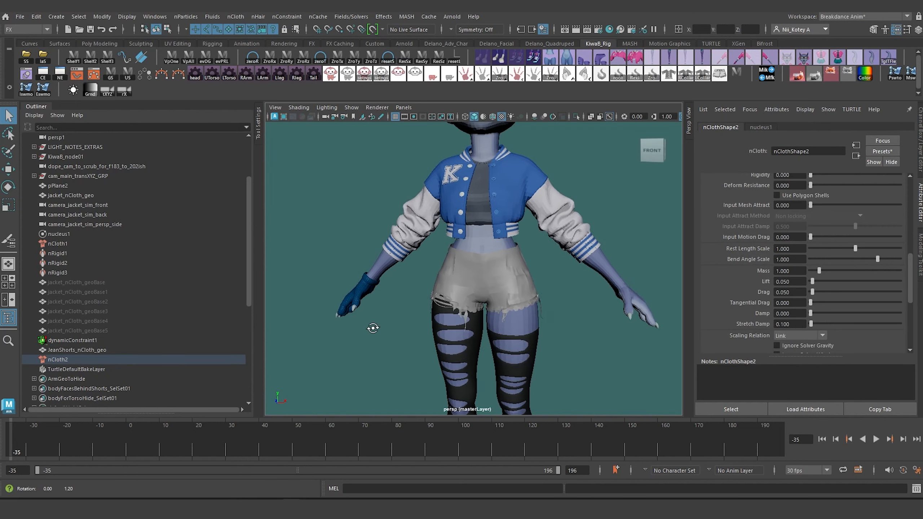
Step: Play the simulation to check how the shorts behave on the body, and return to frame -35
click(876, 439)
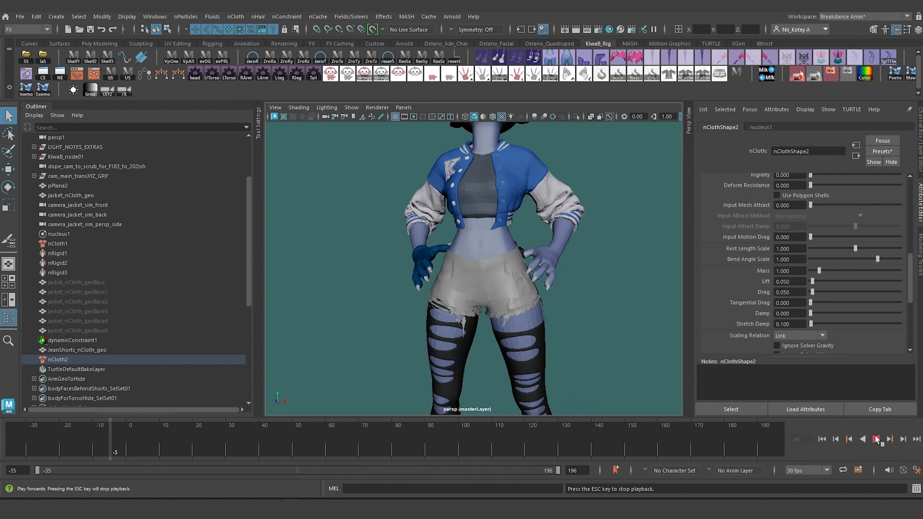
click(876, 440)
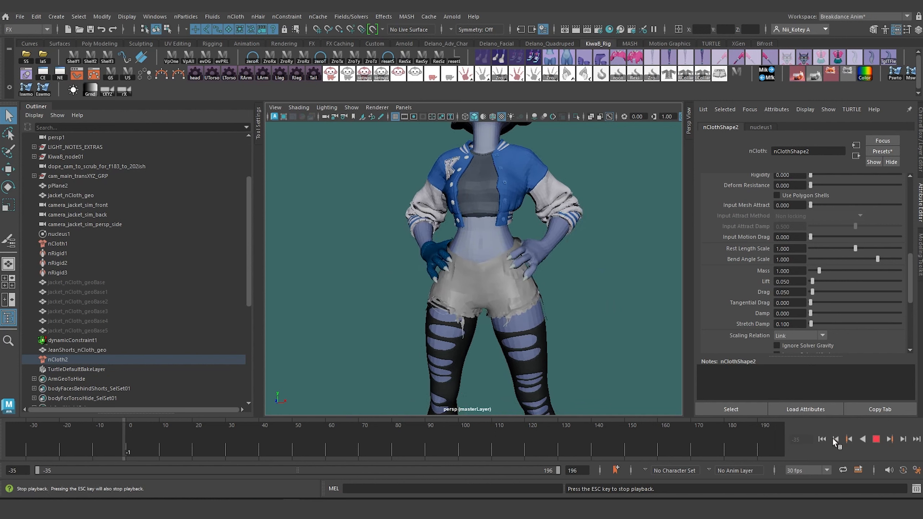
click(822, 439)
alt+drag(385, 305, 405, 313)
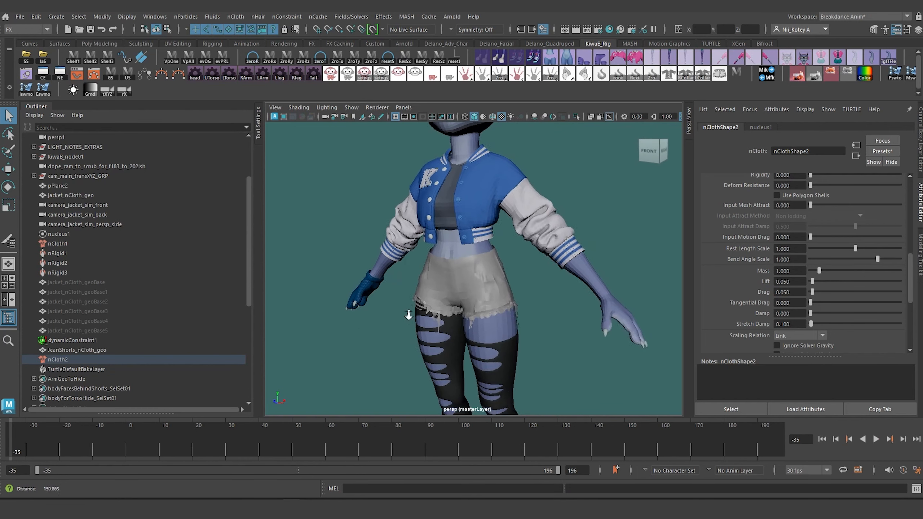
scroll(405, 313, up, 2)
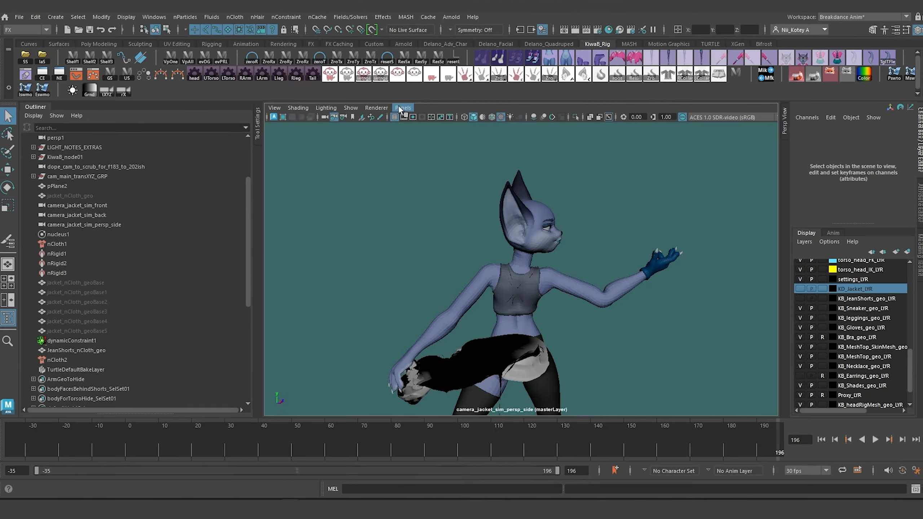
Step: Switch the viewport to the persp camera, return to frame -35, and select and frame the shorts
click(403, 107)
mouse_move(454, 116)
click(537, 175)
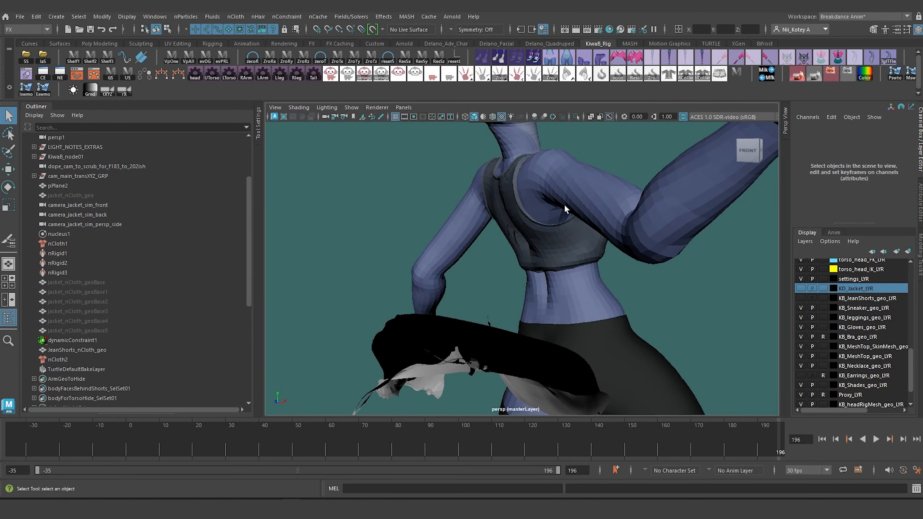
click(822, 439)
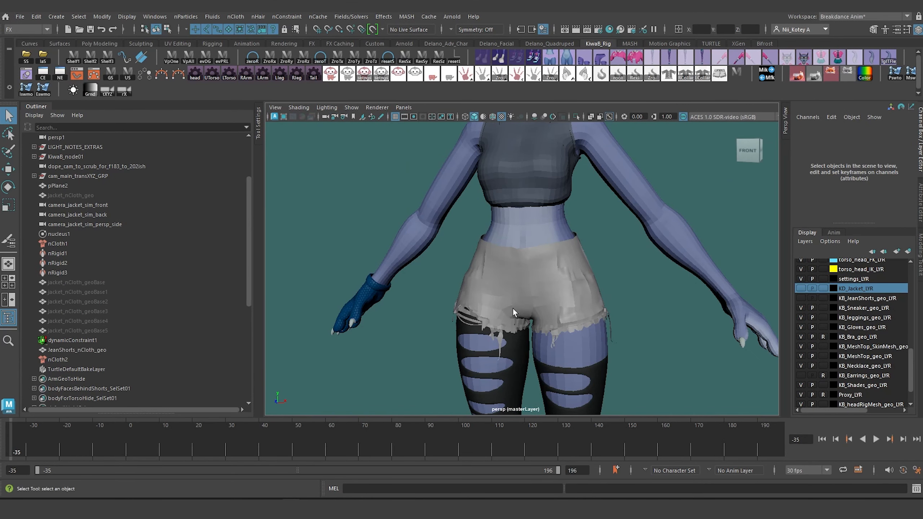
click(527, 285)
key(f)
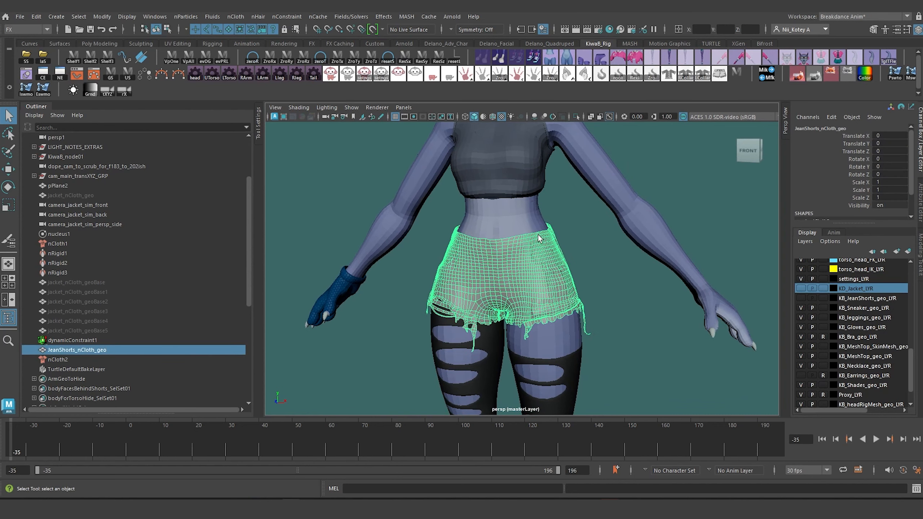
Step: Set the shorts' nCloth Stretch Resistance, Compression Resistance and Bend Resistance to 500 each
click(920, 210)
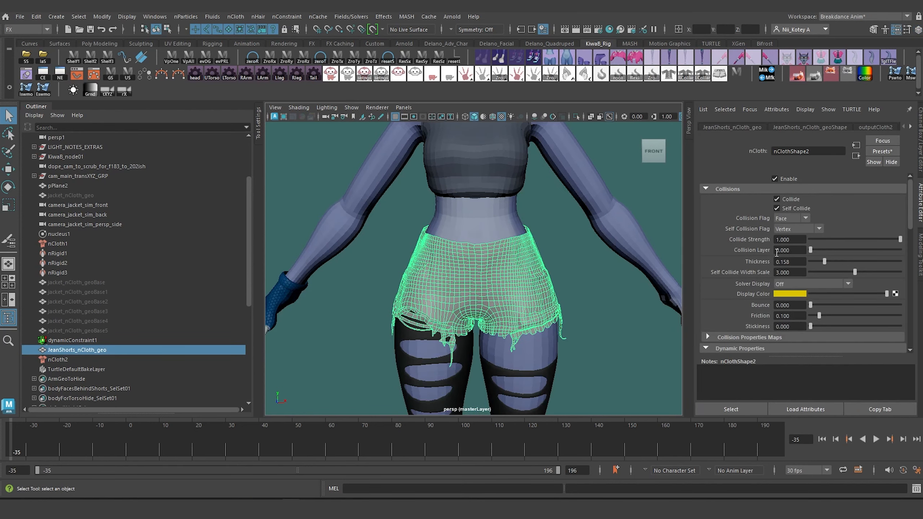
scroll(775, 252, down, 4)
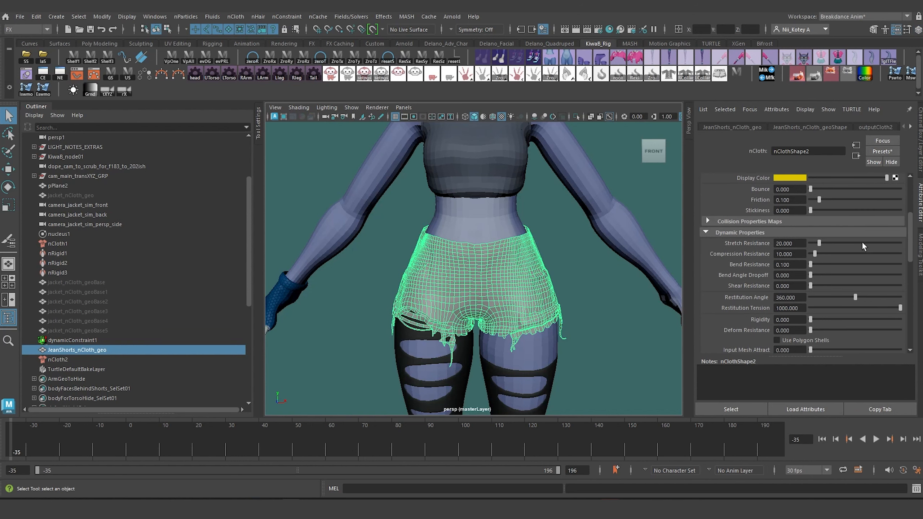
alt+drag(501, 303, 454, 306)
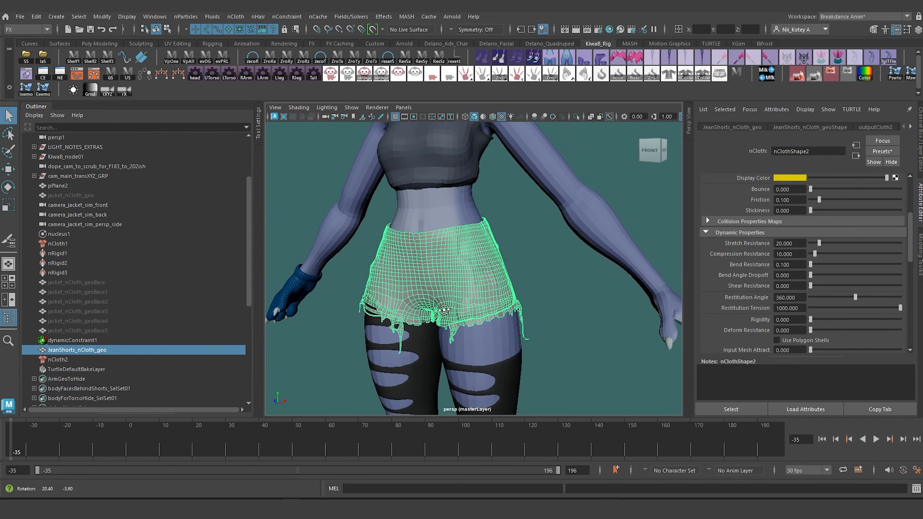
alt+right_drag(454, 306, 468, 320)
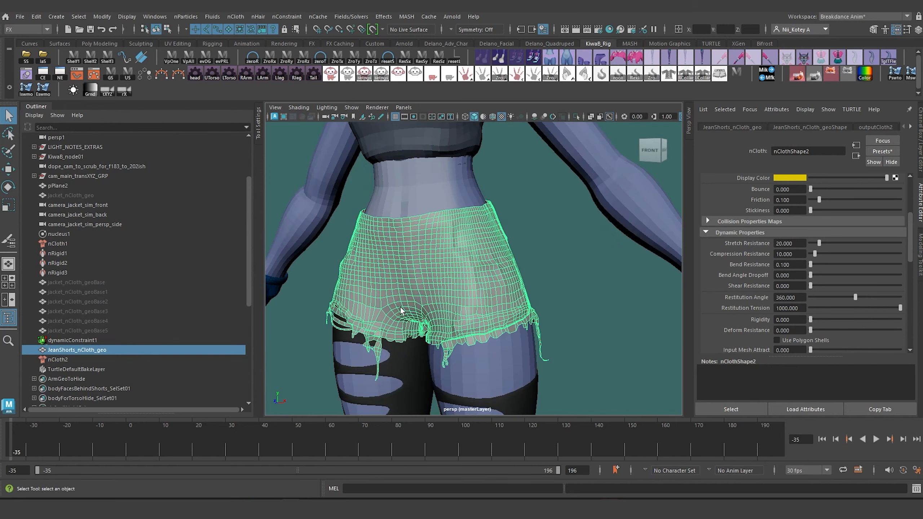
alt+drag(404, 312, 448, 314)
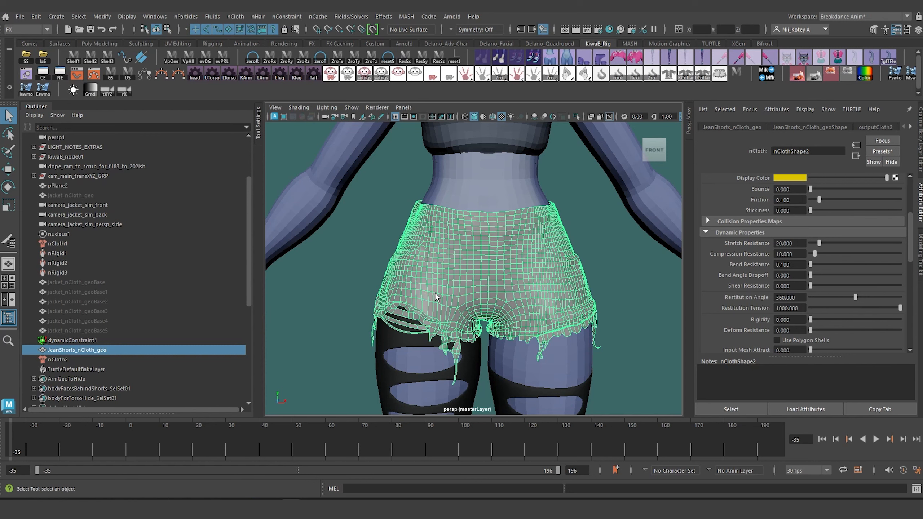
alt+drag(534, 303, 507, 305)
drag(803, 243, 762, 242)
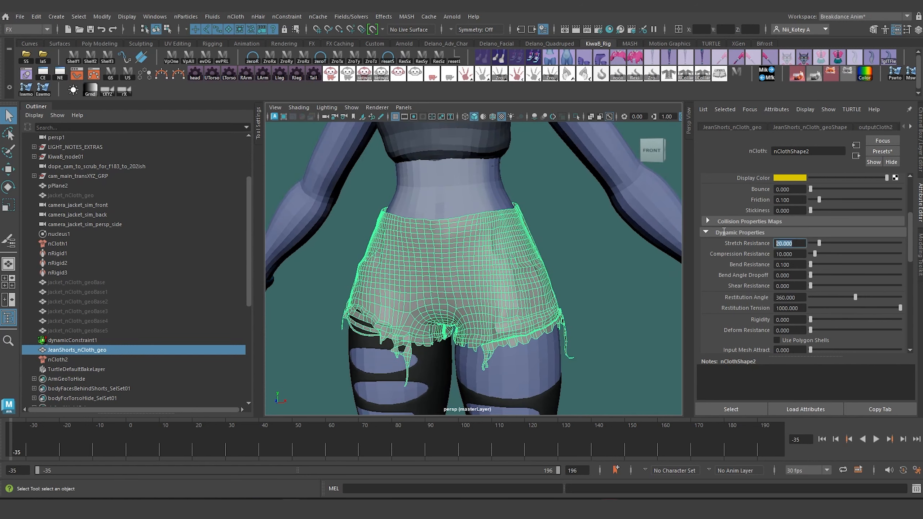
text(500)
key(Tab)
text(500)
key(Tab)
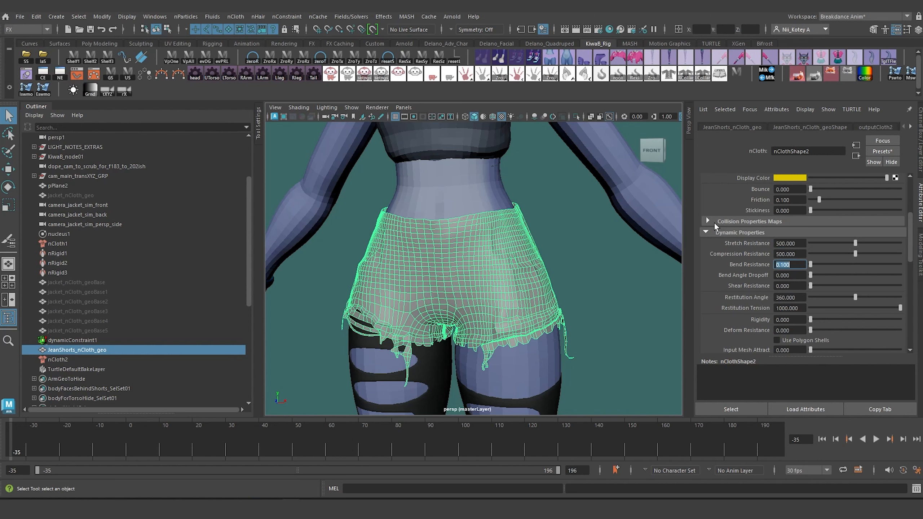
text(500)
key(Return)
Step: Raise the shorts' nCloth collision Friction to 1.000
alt+right_drag(477, 253, 462, 232)
alt+middle_drag(462, 232, 468, 242)
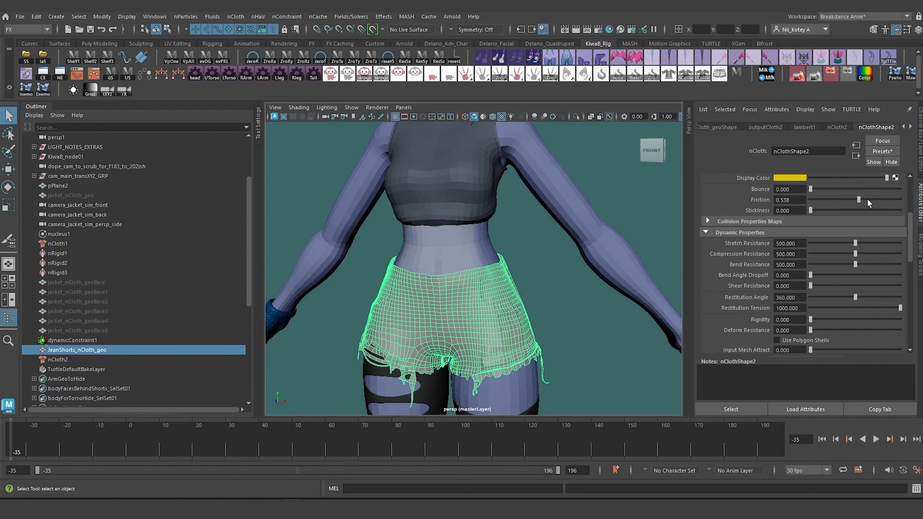
alt+middle_drag(567, 360, 569, 327)
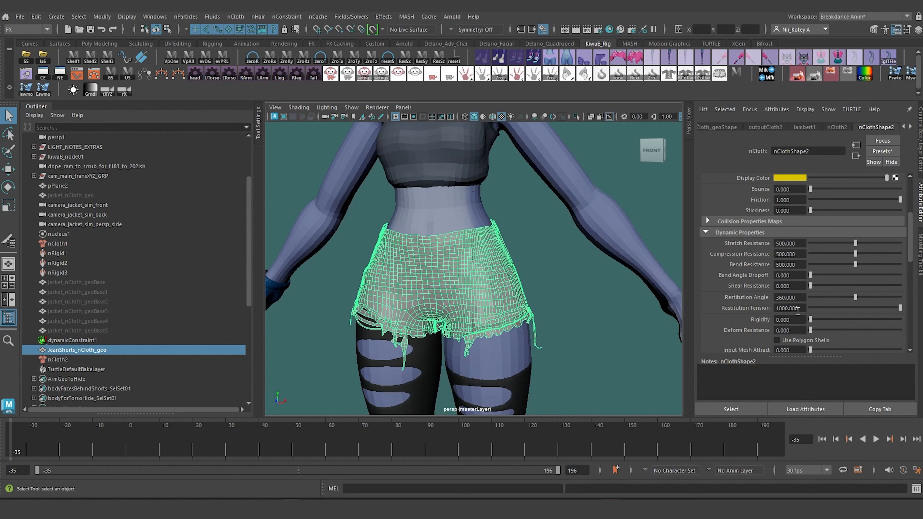
Step: Try a Damp value of 50 on the shorts' nCloth and set it back to 0
scroll(797, 311, down, 3)
scroll(797, 317, down, 2)
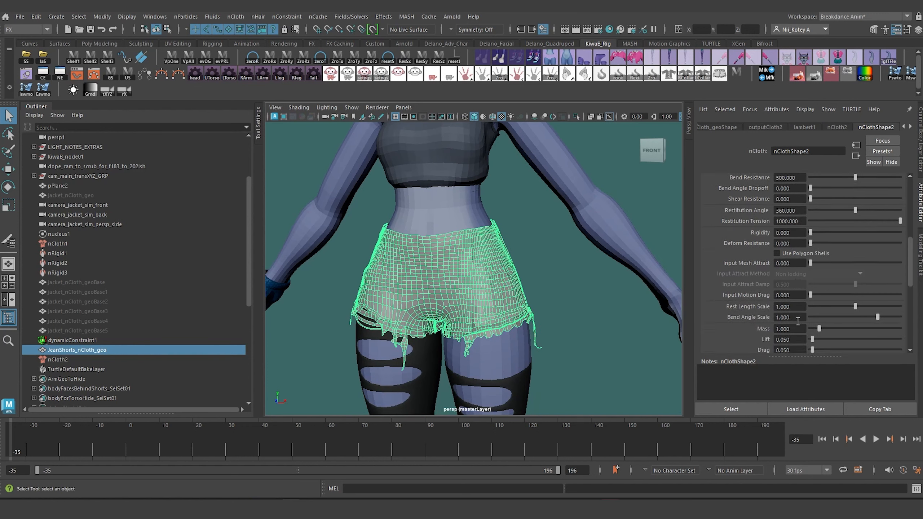
scroll(799, 335, down, 3)
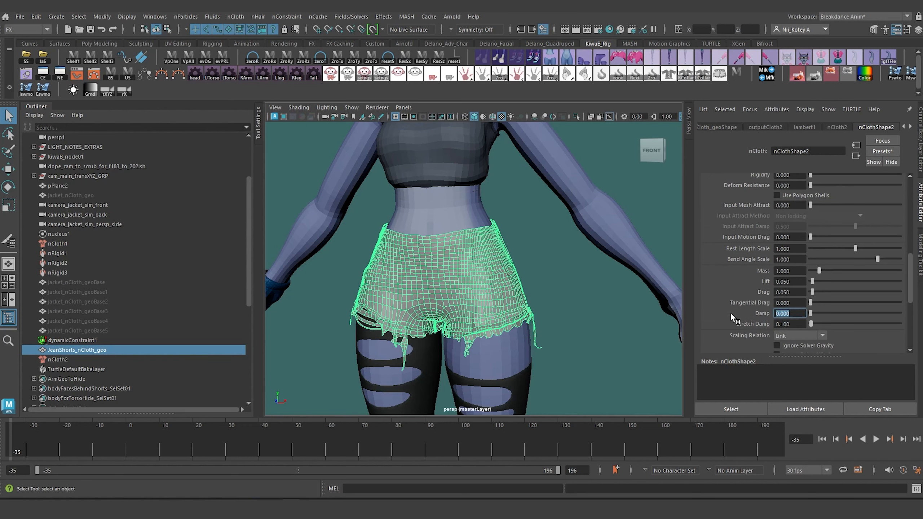
text(50)
key(Return)
text(0)
key(Return)
scroll(774, 236, up, 5)
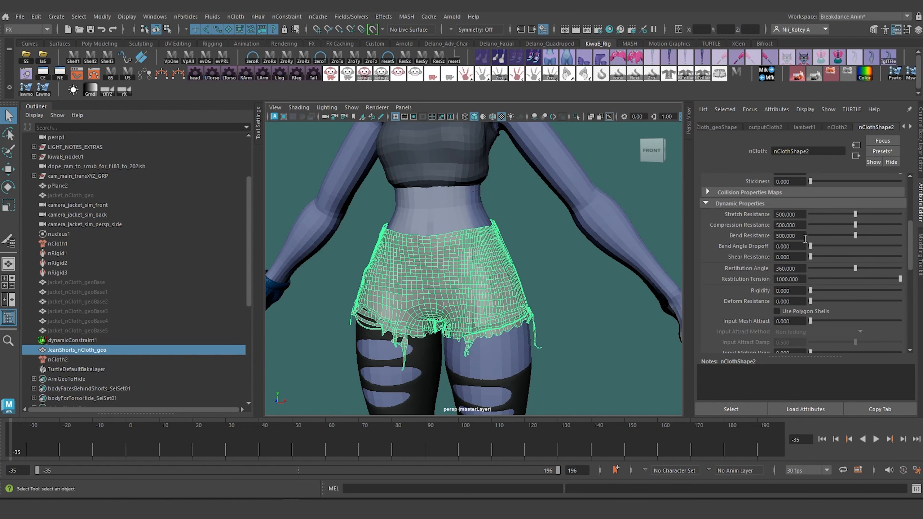
Step: Review the shorts' nCloth dynamic properties and play the cloth simulation from frame -35
scroll(503, 240, down, 5)
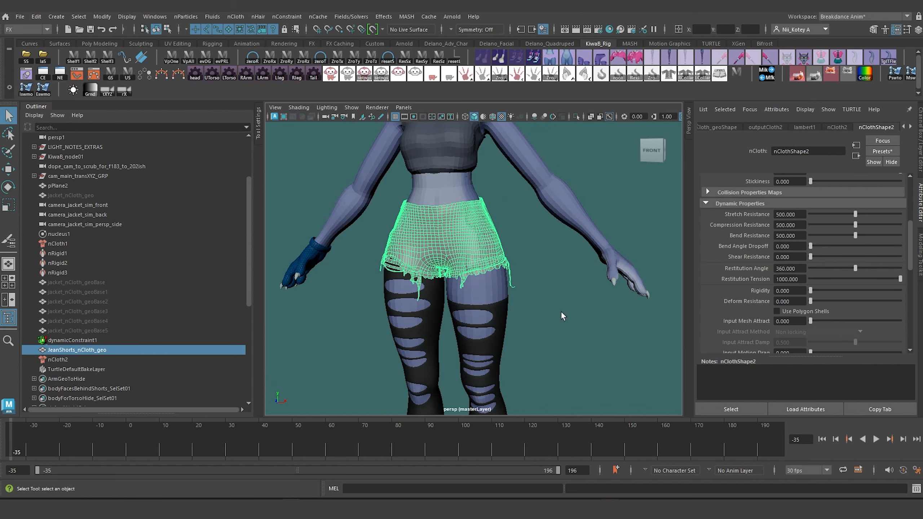
scroll(811, 311, down, 4)
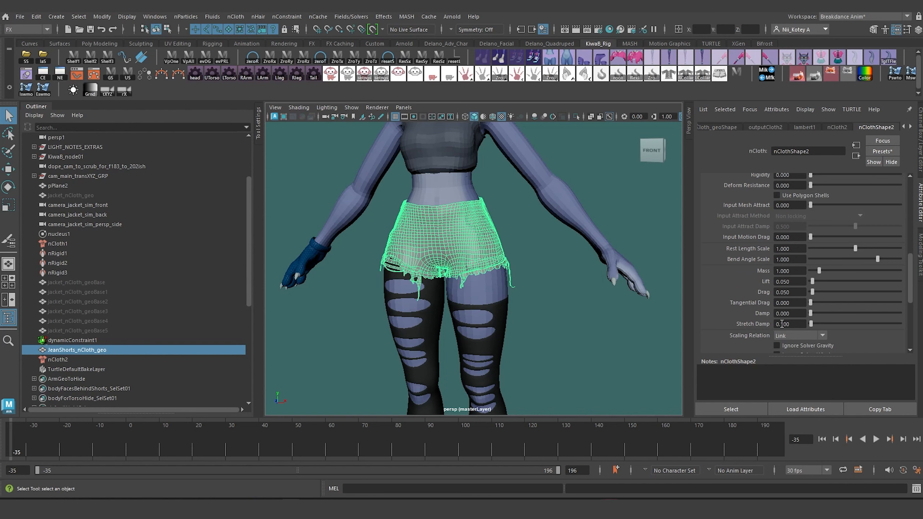
mouse_move(457, 235)
alt+mouse_down()
mouse_move(433, 264)
mouse_move(403, 269)
mouse_move(468, 232)
alt+mouse_up()
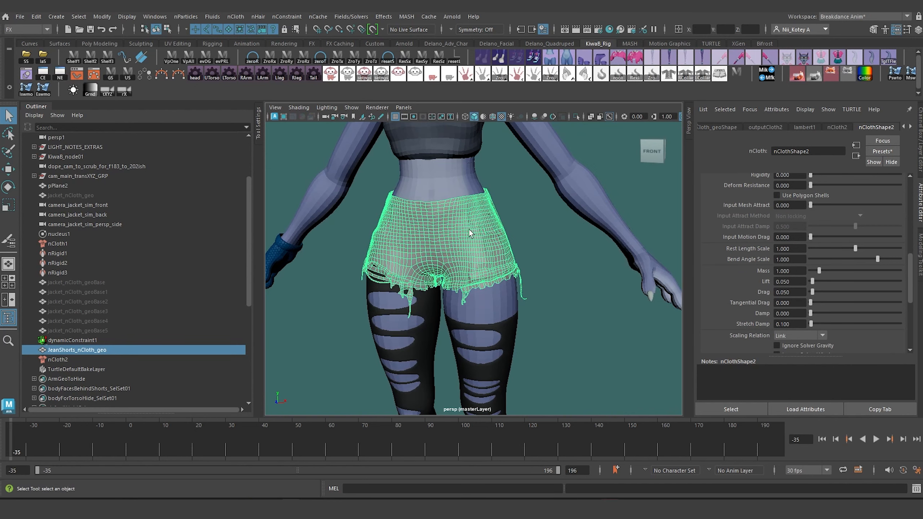
click(875, 439)
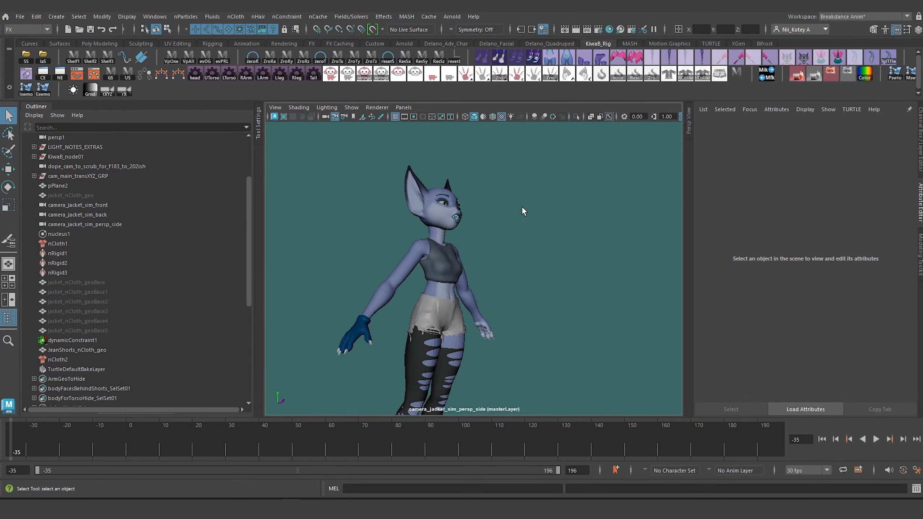
Step: Switch the viewport to the persp camera and select the jean shorts
key(space)
drag(496, 234, 495, 214)
alt+right_drag(500, 243, 485, 266)
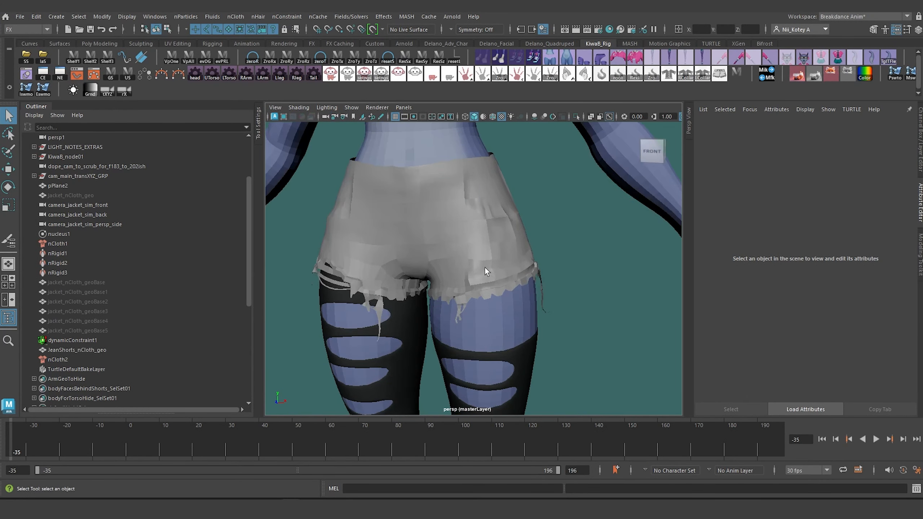
click(484, 266)
Step: Set the shorts' nCloth Stretch Resistance, Compression Resistance and Bend Resistance to 800 each
scroll(817, 231, up, 5)
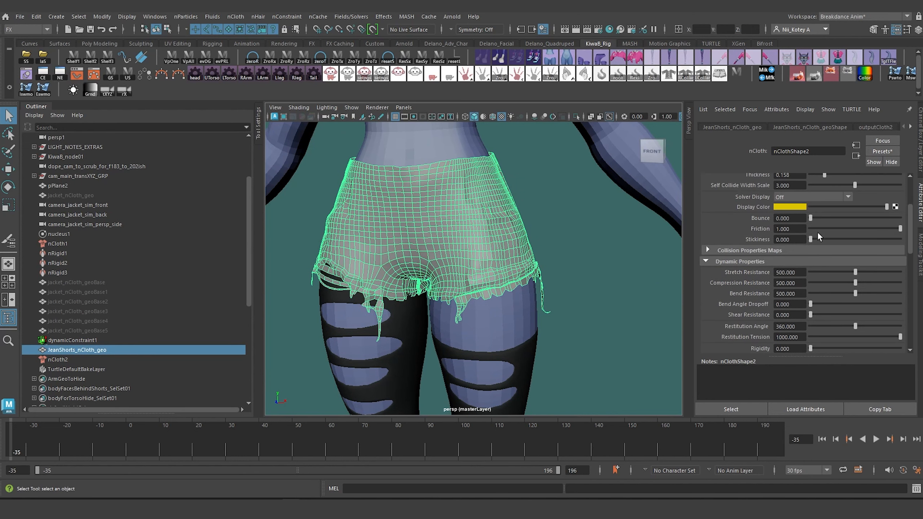
scroll(802, 248, down, 1)
drag(798, 273, 719, 266)
text(800)
key(Tab)
text(800)
key(Tab)
text(800)
key(Return)
Step: Set the shorts' nCloth Damp to 50 and frame the shorts in the viewport
scroll(802, 342, down, 5)
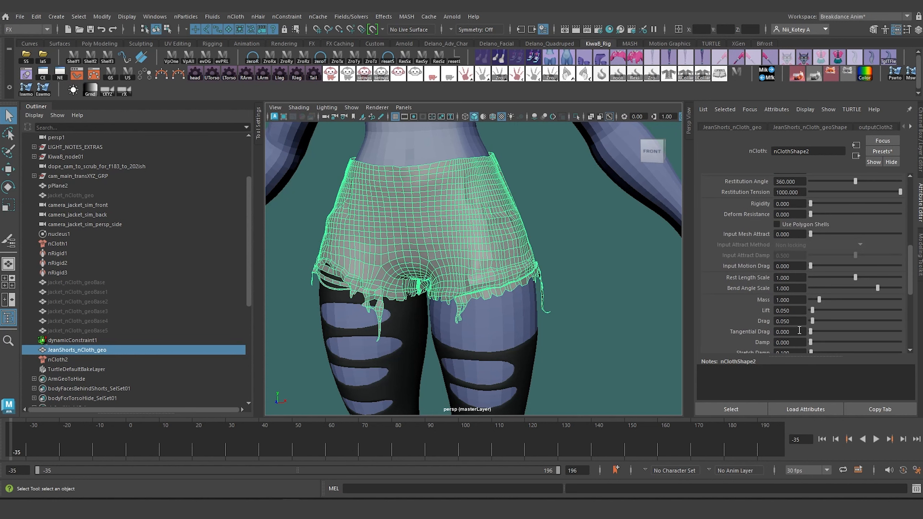
click(791, 313)
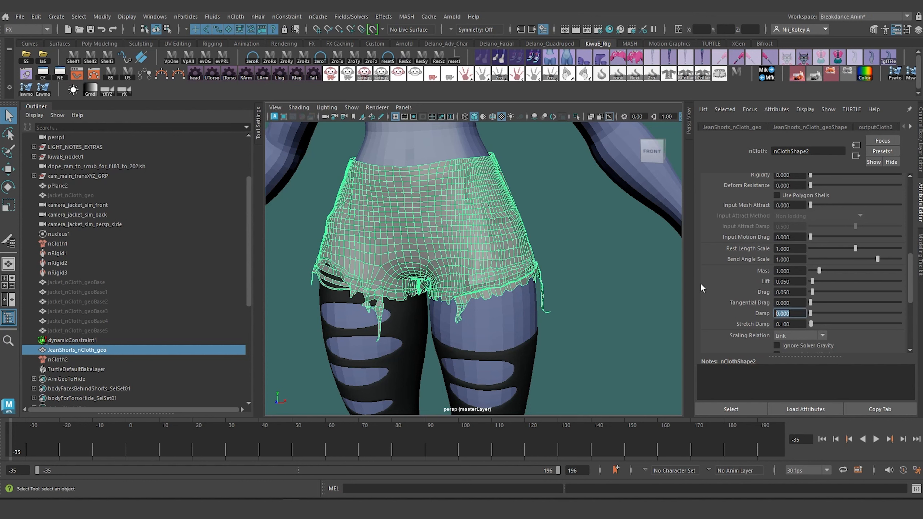
text(50)
key(Return)
key(f)
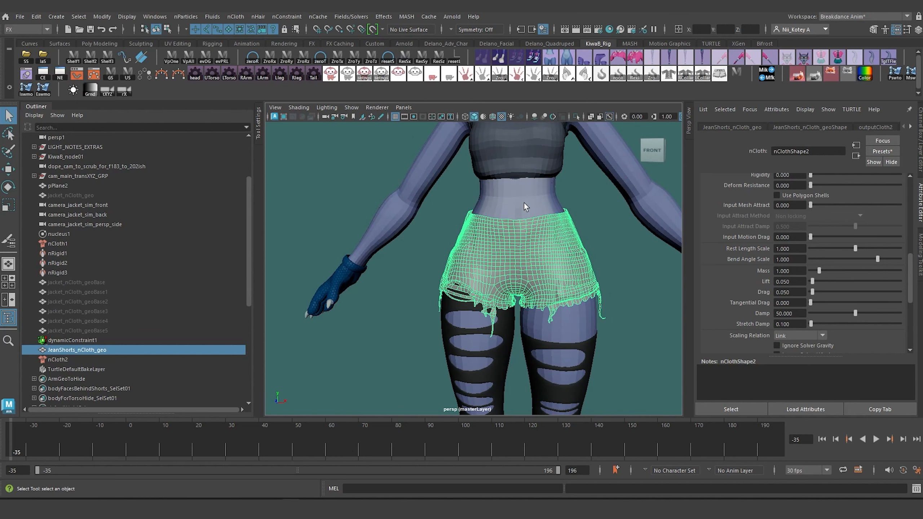
Step: Select the body collider mesh and examine how it covers the torso, arms and legs around the shorts
click(524, 203)
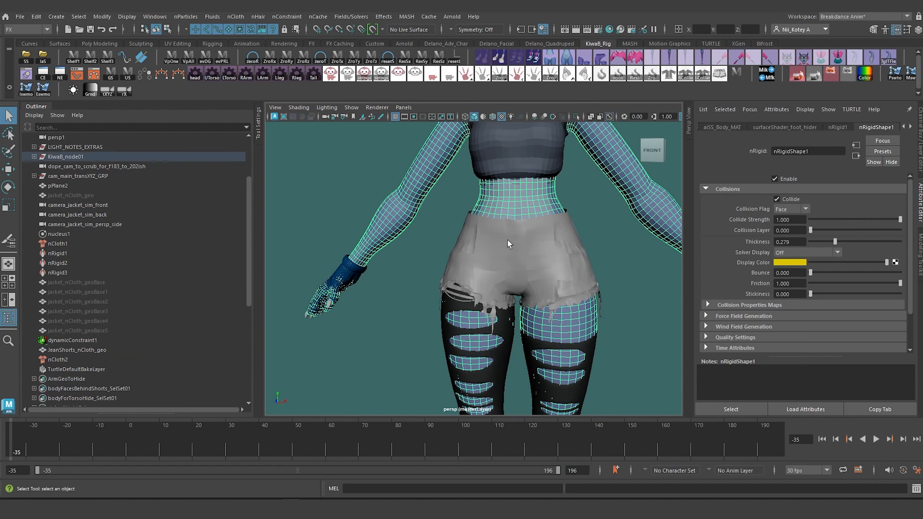
alt+drag(558, 214, 564, 160)
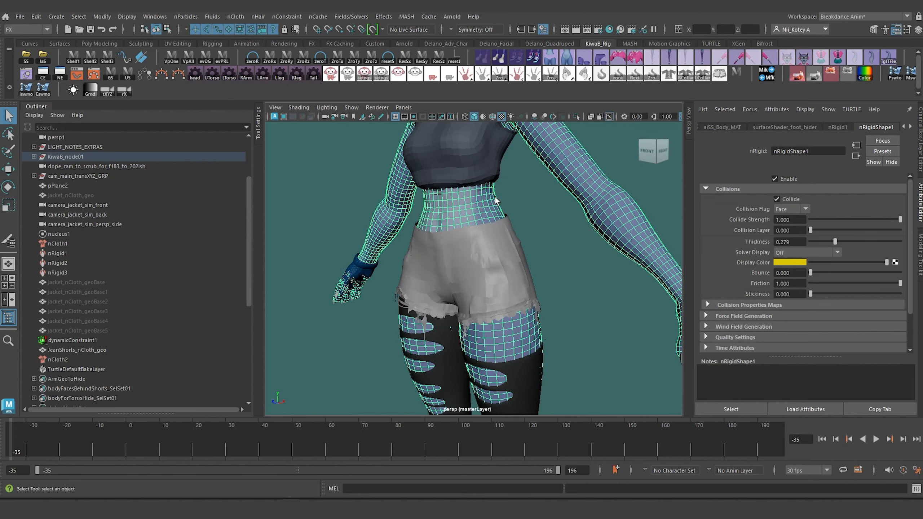
scroll(505, 201, down, 3)
alt+drag(454, 276, 479, 271)
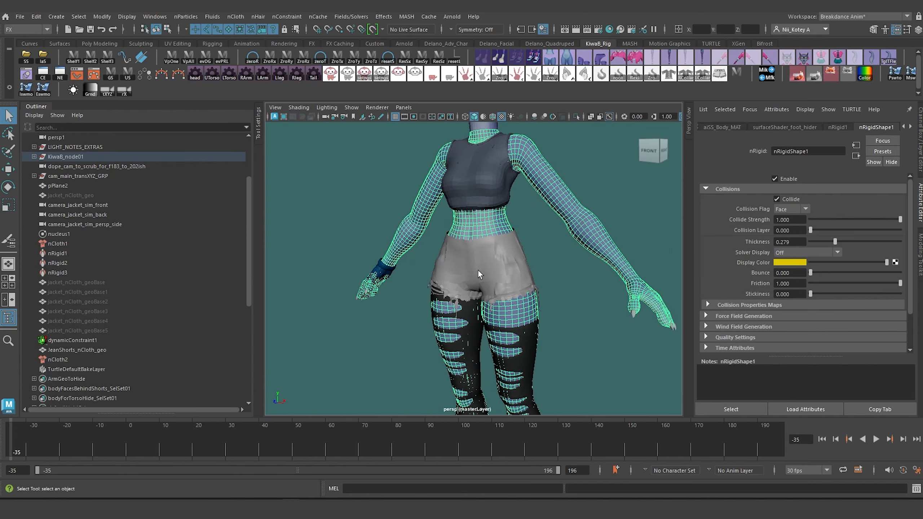
alt+middle_drag(447, 173, 449, 214)
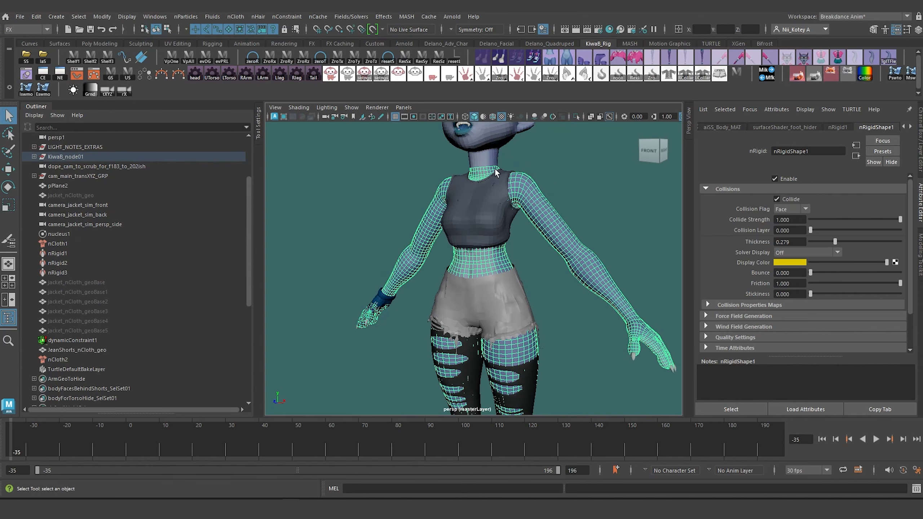
alt+middle_drag(492, 294, 470, 124)
alt+middle_drag(488, 254, 494, 381)
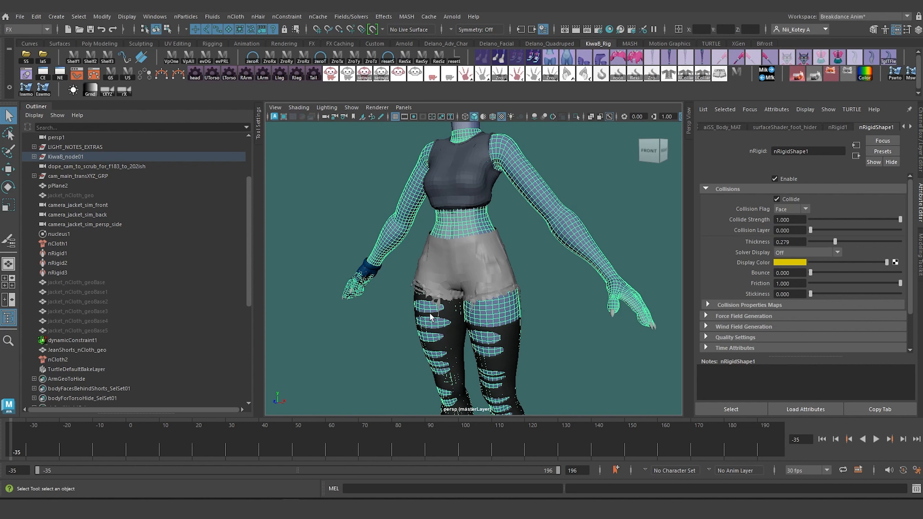
scroll(461, 265, up, 3)
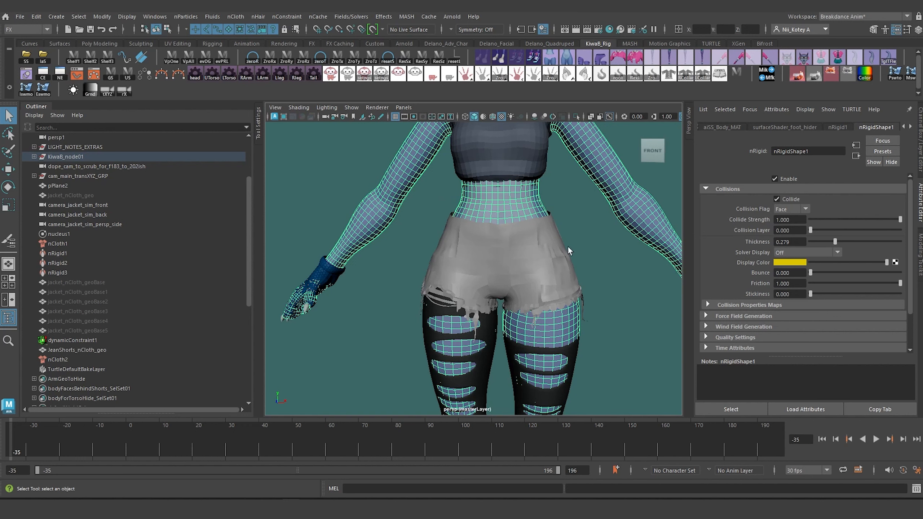
alt+drag(473, 354, 354, 291)
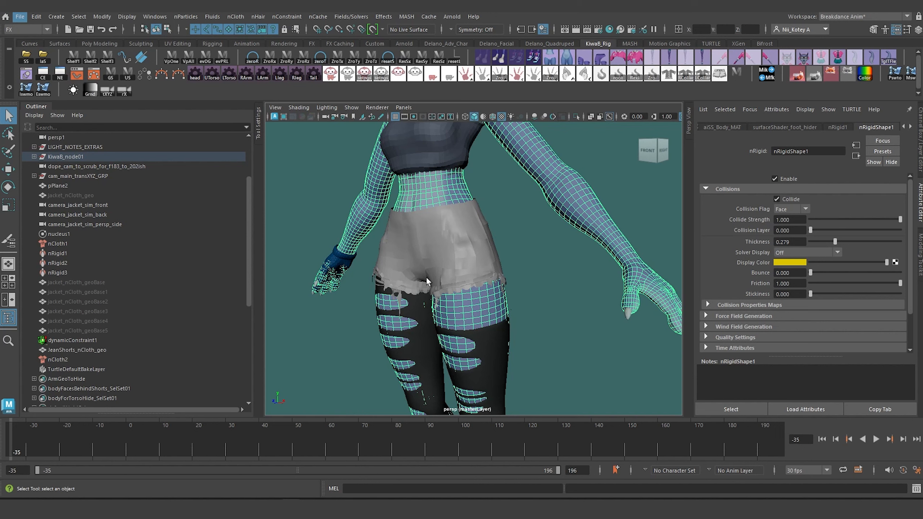
alt+drag(414, 286, 426, 268)
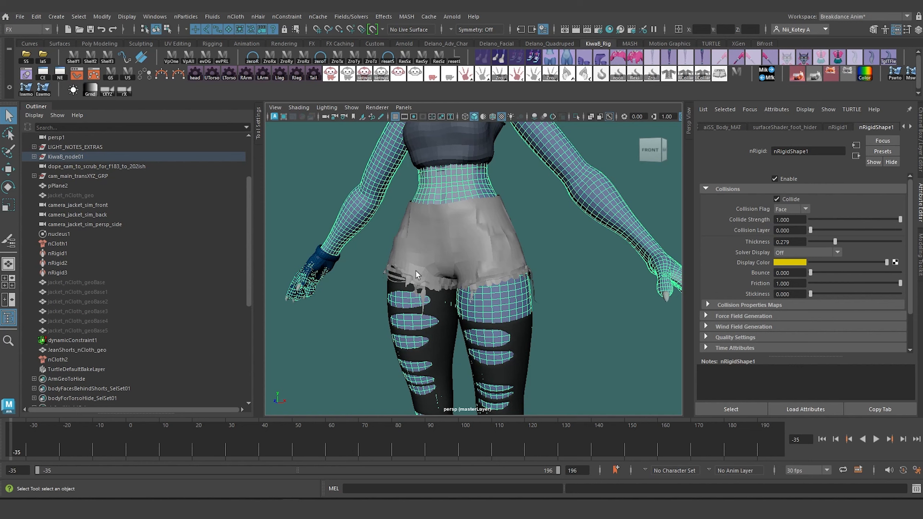
alt+drag(436, 271, 477, 325)
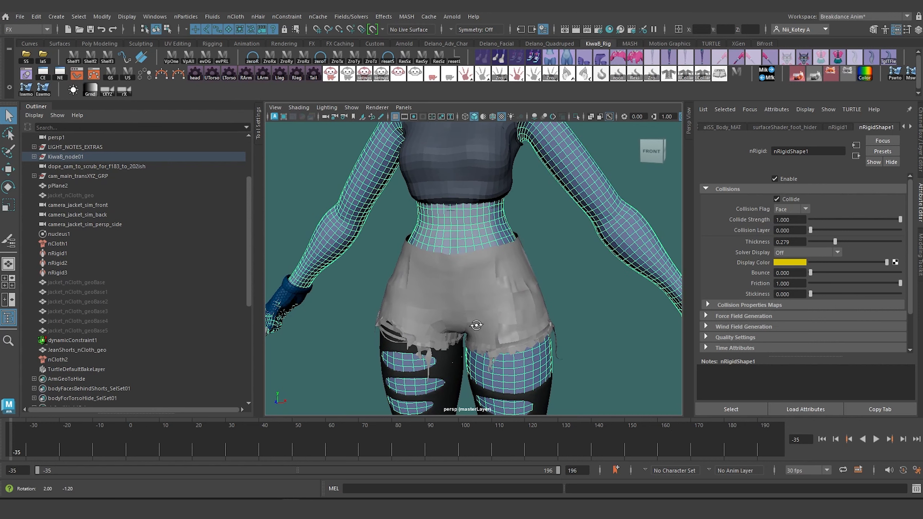
Step: Duplicate the body collider mesh and isolate the copy in the viewport
key(ctrl+d)
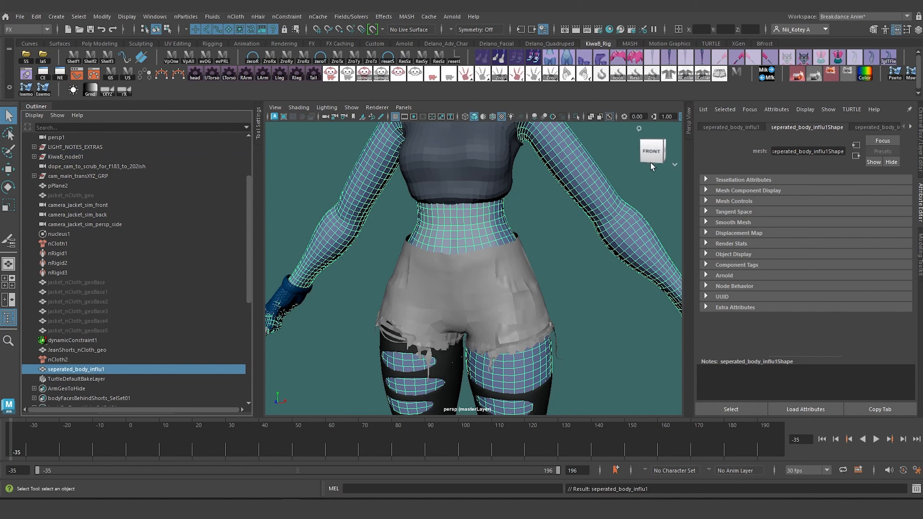
click(577, 117)
scroll(503, 249, up, 3)
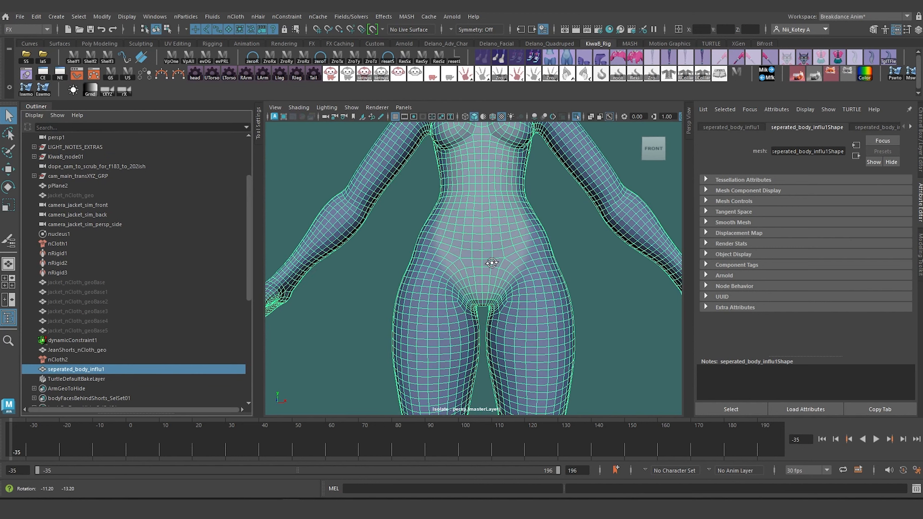
scroll(488, 268, up, 3)
alt+middle_drag(490, 270, 486, 286)
right_drag(485, 286, 533, 184)
click(478, 293)
click(565, 253)
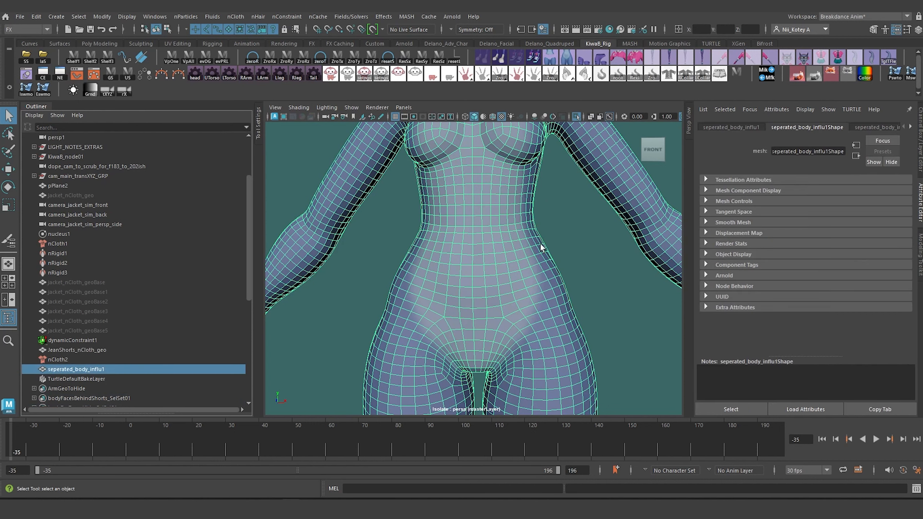
Step: Unlock all translate, rotate and scale channels of the duplicated body and frame it
click(920, 128)
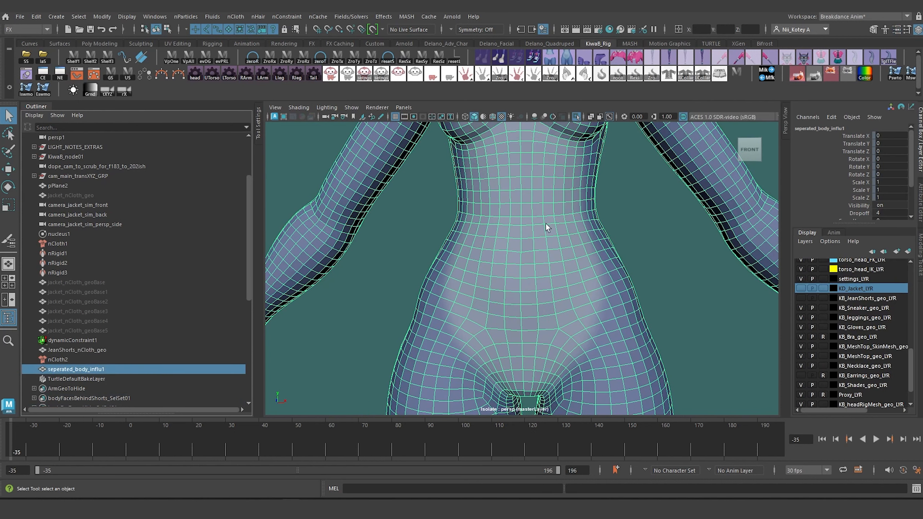
drag(862, 133, 860, 199)
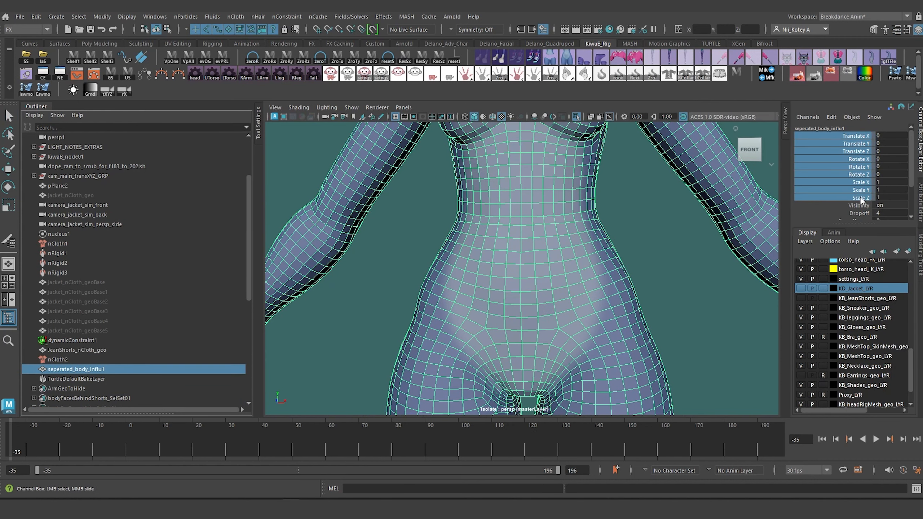
right_click(855, 172)
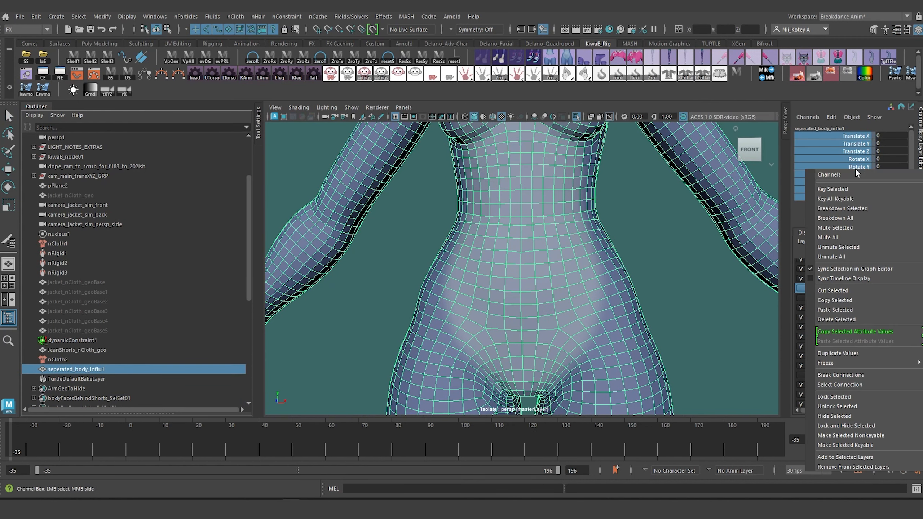
click(848, 405)
key(f)
click(610, 274)
click(549, 247)
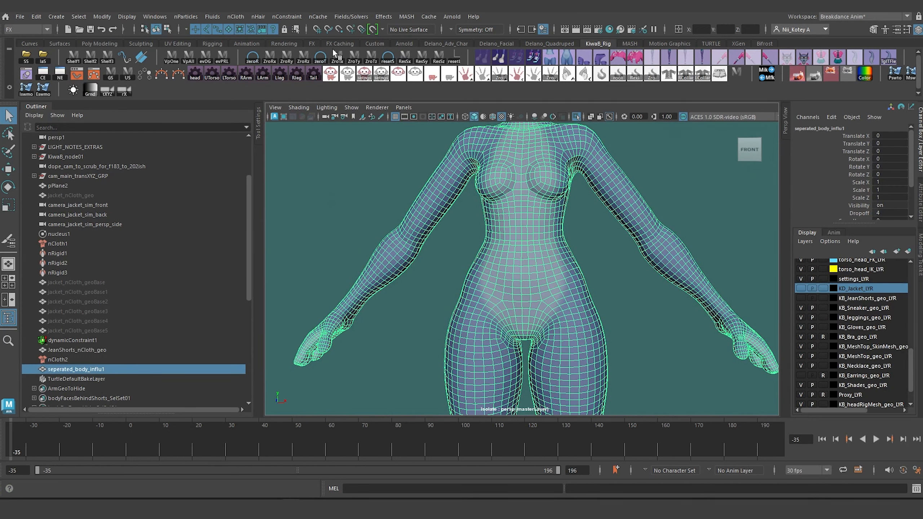
Step: Freeze the duplicated body's transformations, check its input nodes and clear the selection
click(374, 44)
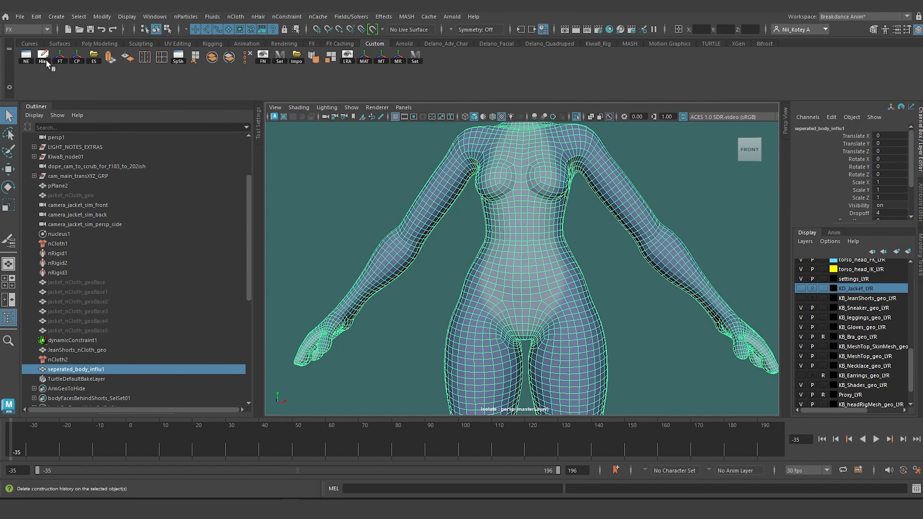
click(59, 56)
scroll(819, 193, down, 2)
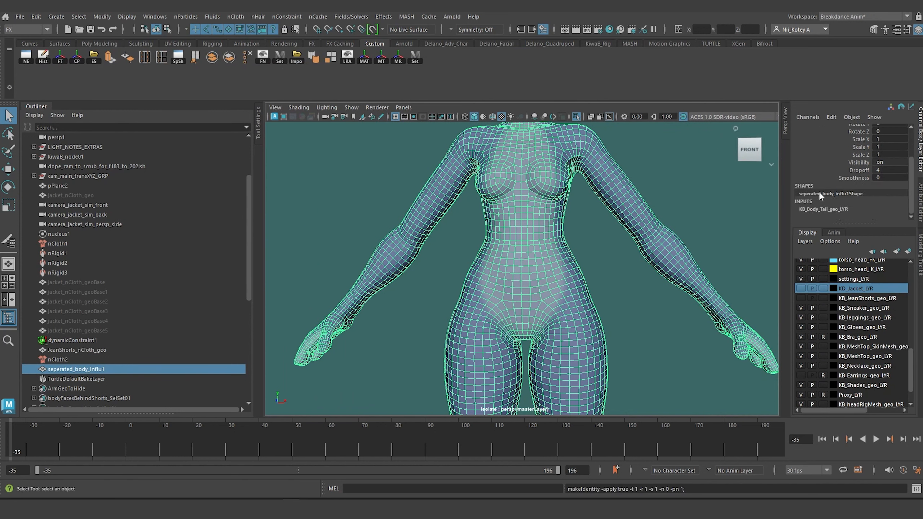
click(595, 226)
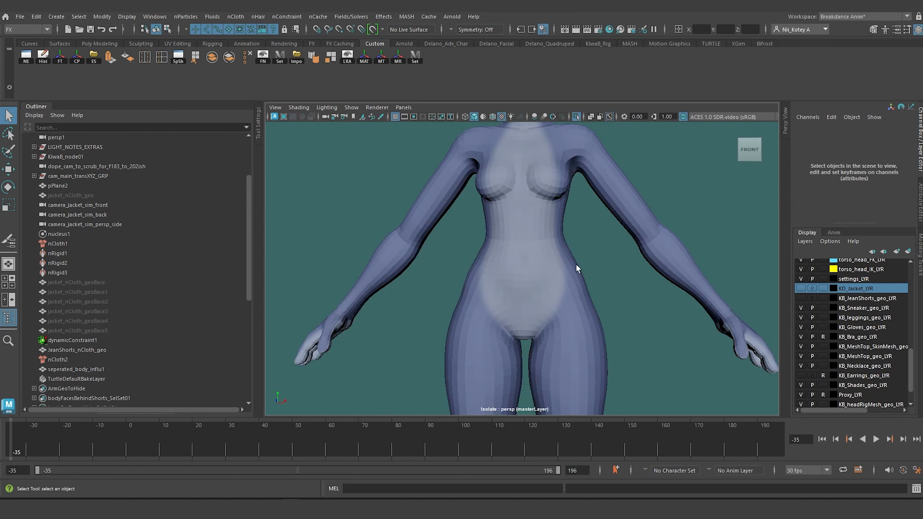
Step: Switch the duplicated body to face selection and select a horizontal loop of faces around the hips
scroll(524, 253, up, 3)
click(528, 269)
right_drag(528, 269, 536, 218)
ctrl+shift+double_click(535, 279)
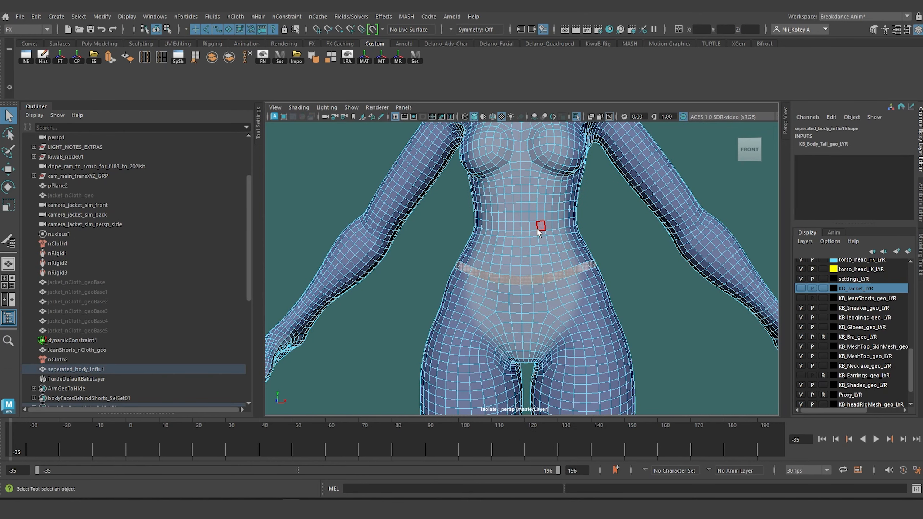
Step: Grow the face selection from the hip loop up to the waist and down to the crotch
key(shift+period)
key(shift+period)
key(shift+period)
key(shift+period)
key(shift+period)
key(shift+period)
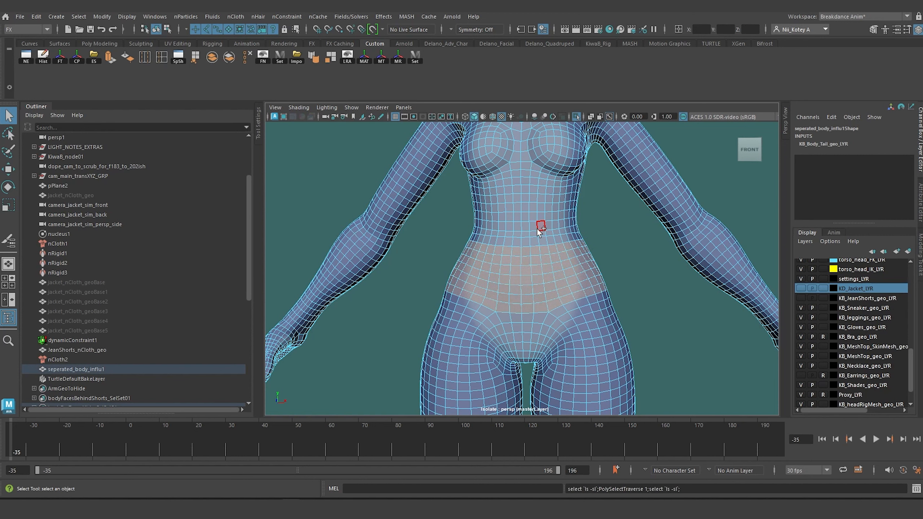
key(shift+period)
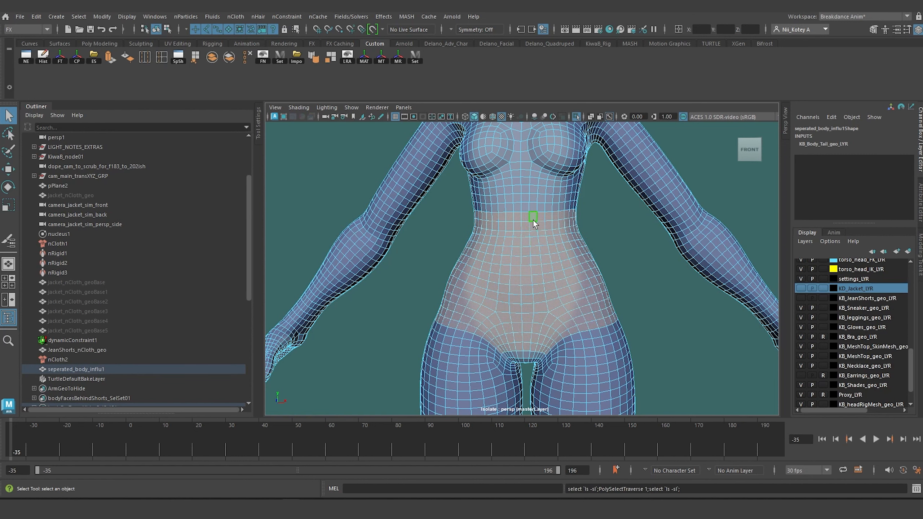
Step: Extend the face selection down both upper thighs, front and back, to an even loop below the crotch
alt+middle_drag(495, 279, 493, 187)
drag(395, 222, 526, 300)
scroll(523, 296, up, 4)
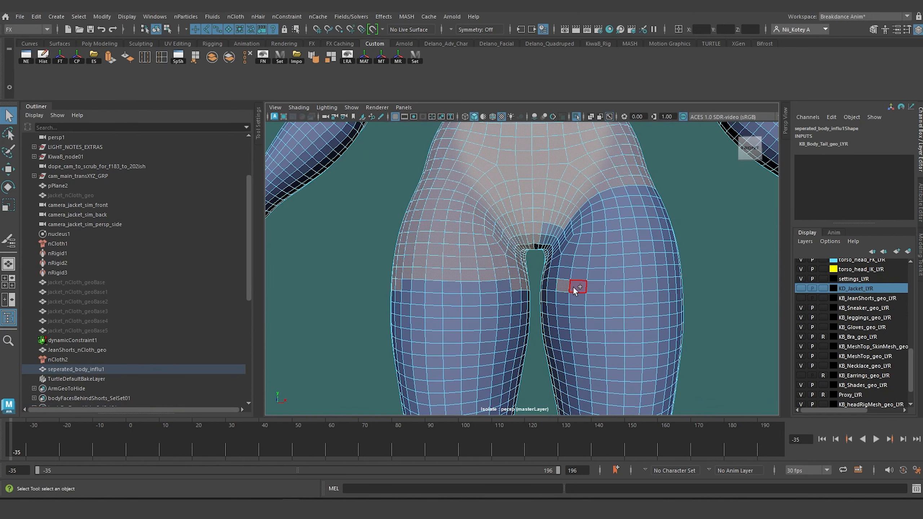
shift+double_click(573, 287)
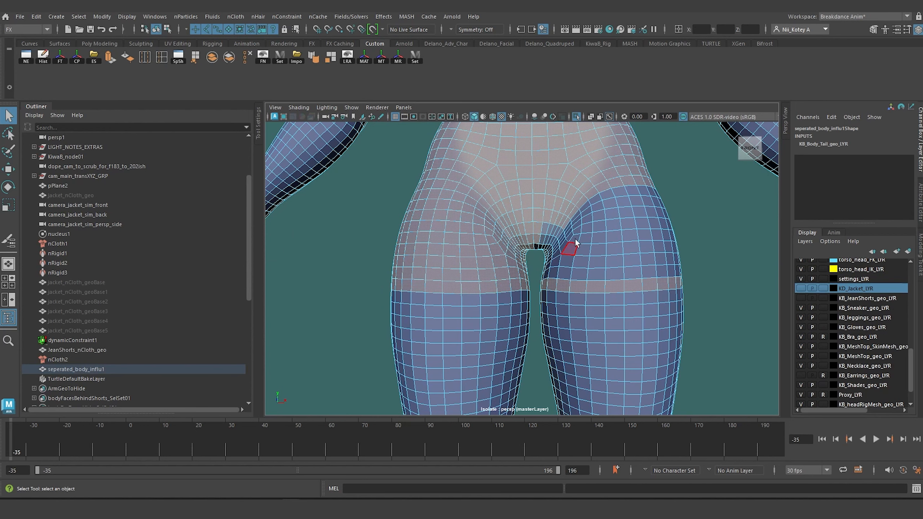
ctrl+drag(527, 199, 403, 260)
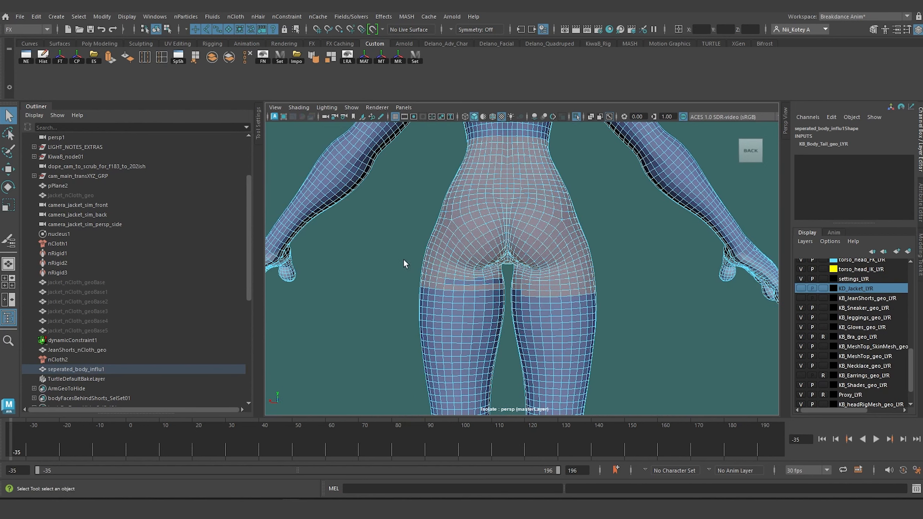
ctrl+drag(487, 281, 489, 280)
scroll(488, 283, up, 3)
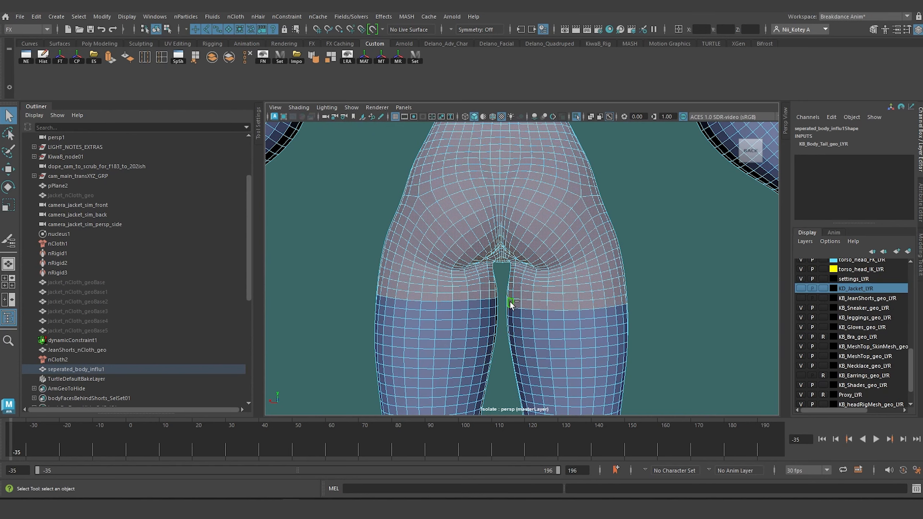
shift+double_click(486, 304)
Step: Examine the extent of the selected faces around the waist, hips and upper thighs
alt+drag(488, 305, 658, 276)
alt+middle_drag(658, 276, 600, 268)
alt+right_drag(600, 268, 540, 273)
alt+middle_drag(540, 273, 578, 240)
alt+drag(578, 240, 597, 247)
alt+middle_drag(596, 247, 585, 328)
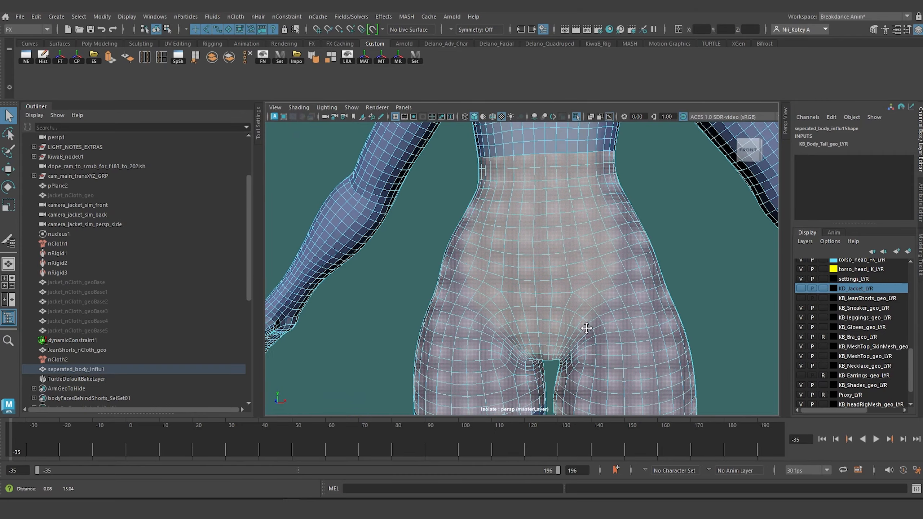
alt+right_drag(585, 327, 561, 314)
alt+middle_drag(561, 314, 567, 251)
alt+right_drag(567, 251, 592, 244)
alt+drag(592, 249, 580, 231)
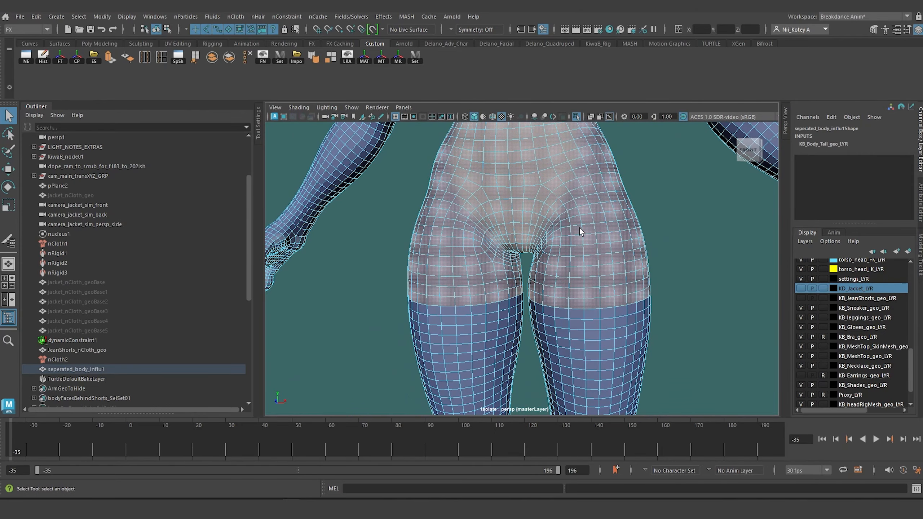
alt+right_drag(580, 228, 554, 272)
alt+middle_drag(554, 272, 574, 325)
alt+drag(575, 328, 578, 323)
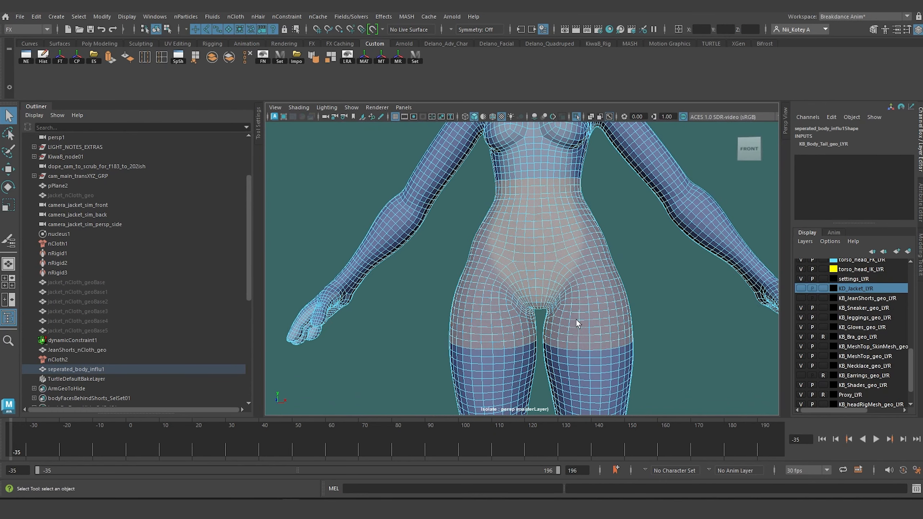
Step: Grow the face selection seven times so it reaches further down the thighs
key(shift+period)
key(shift+period)
key(shift+period)
key(shift+period)
key(shift+period)
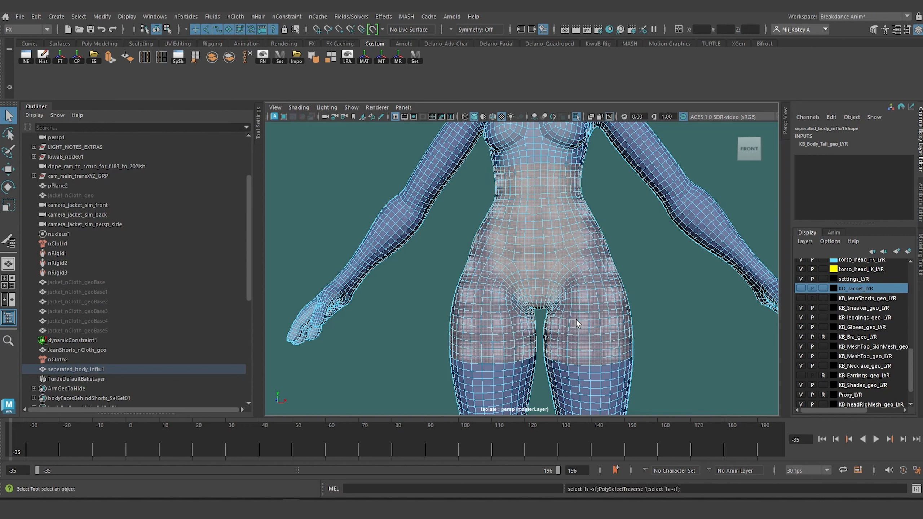
key(shift+period)
key(shift+period)
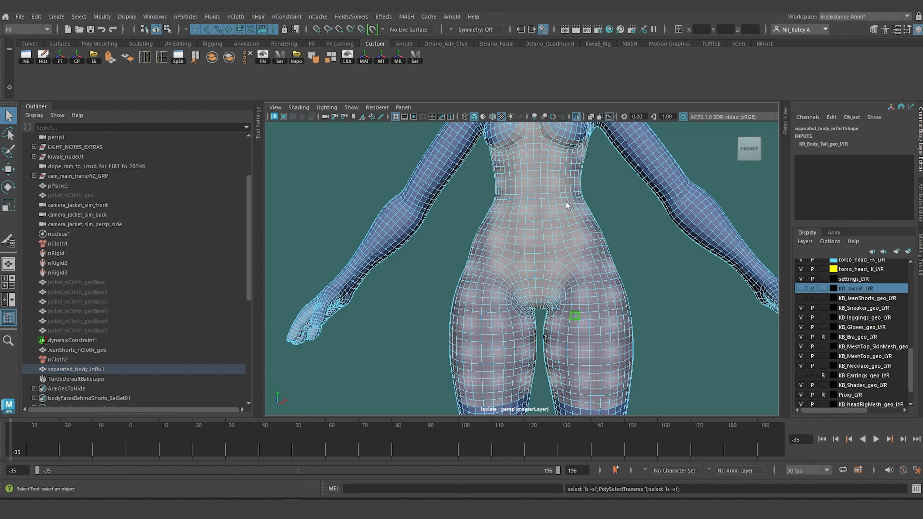
Step: Deselect the faces of the chest and upper torso above the waist
alt+middle_drag(567, 202, 570, 301)
scroll(571, 301, up, 2)
alt+drag(570, 301, 555, 291)
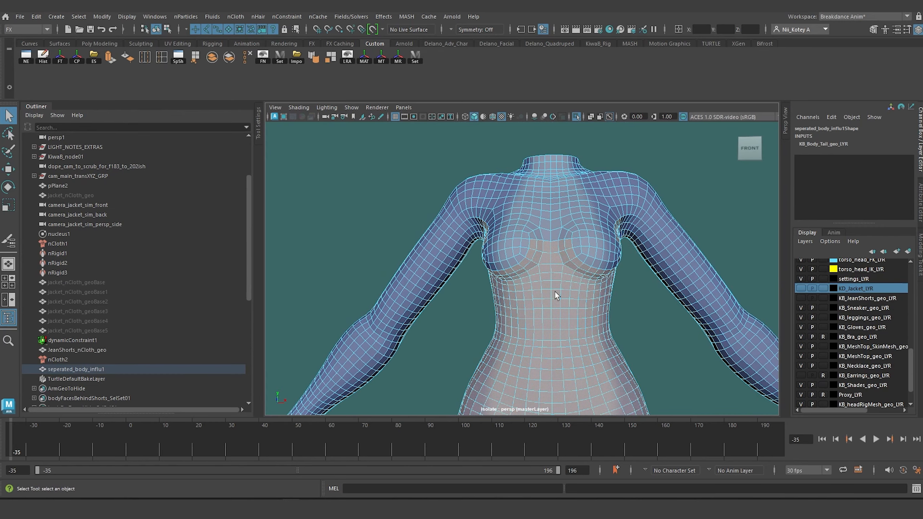
ctrl+drag(396, 164, 363, 311)
alt+middle_drag(364, 311, 389, 285)
alt+right_drag(389, 285, 461, 256)
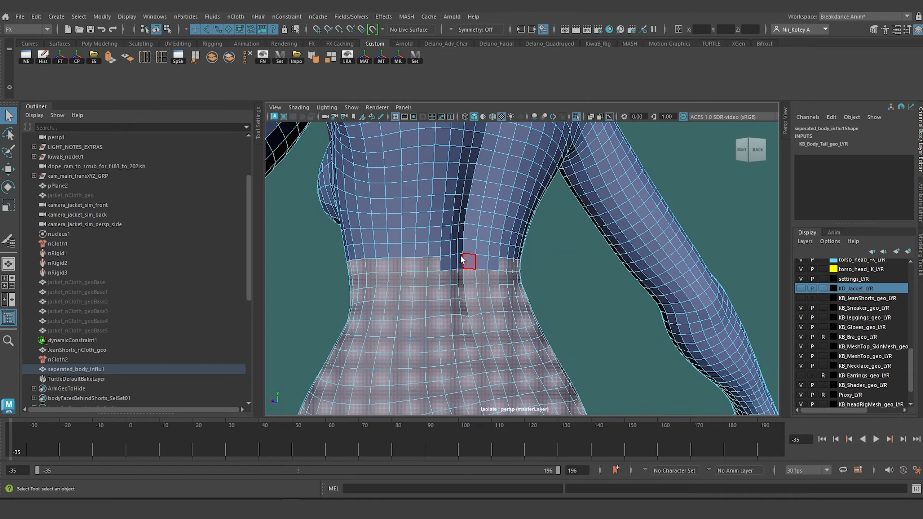
Step: Even out the upper border of the selection by deselecting leftover back faces and the topmost face loops around the waist
ctrl+click(433, 265)
ctrl+double_click(421, 266)
scroll(548, 269, down, 2)
alt+drag(548, 268, 619, 265)
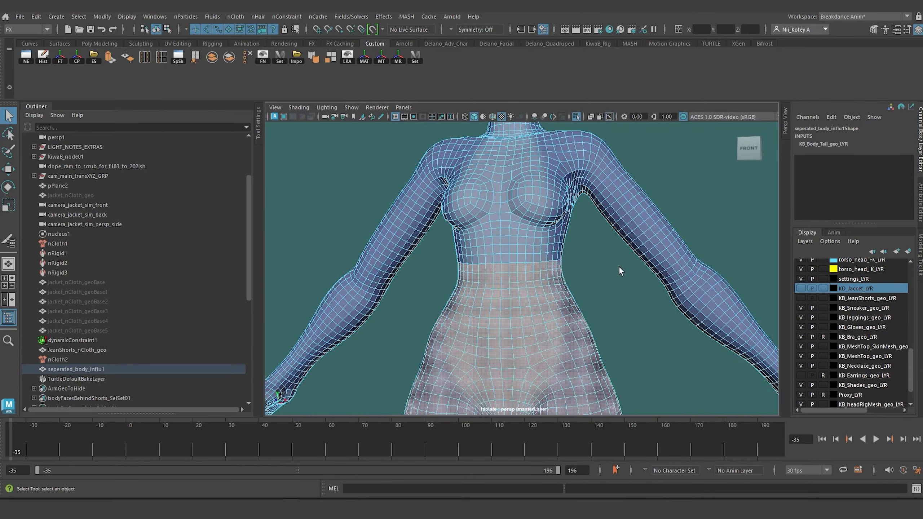
scroll(540, 207, up, 4)
alt+middle_drag(540, 210, 548, 252)
alt+drag(548, 251, 578, 249)
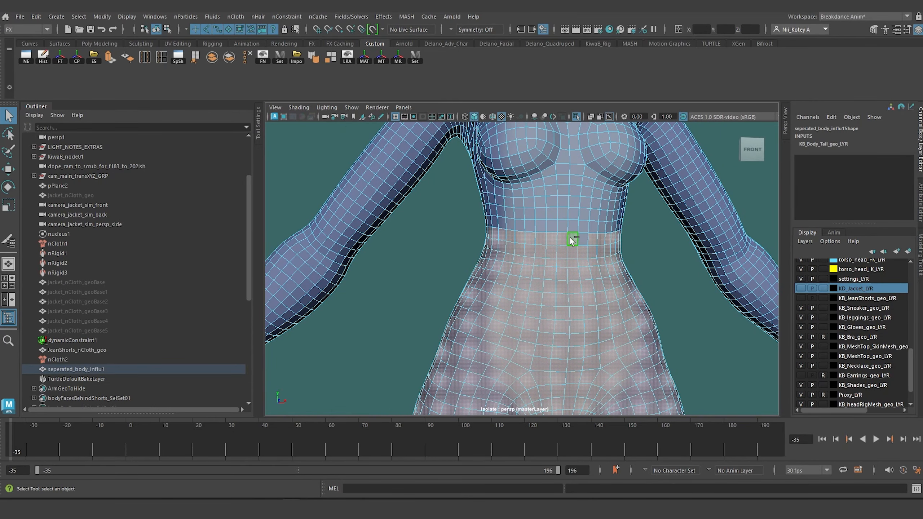
ctrl+double_click(575, 241)
Step: Invert the face selection and delete those faces, keeping only the waist, hip and thigh area
alt+right_drag(671, 245, 593, 240)
alt+middle_drag(593, 239, 597, 138)
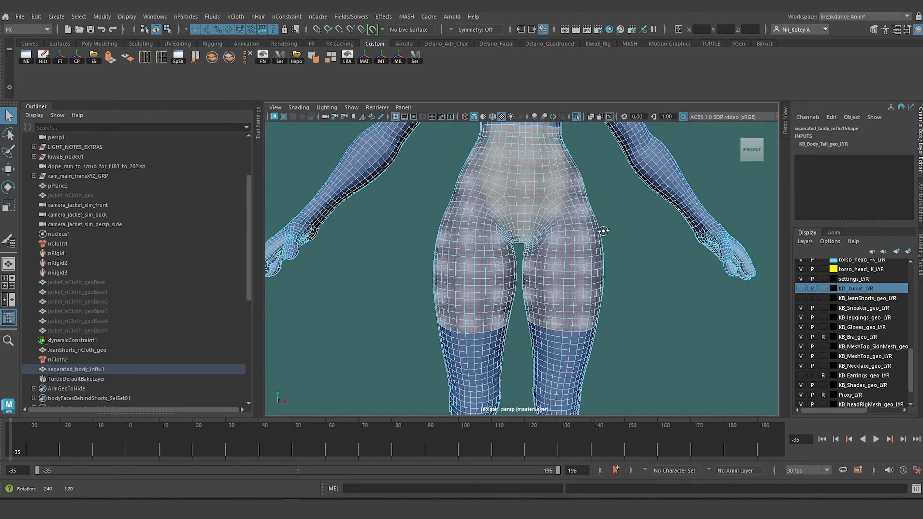
alt+drag(601, 231, 579, 234)
alt+middle_drag(579, 233, 577, 276)
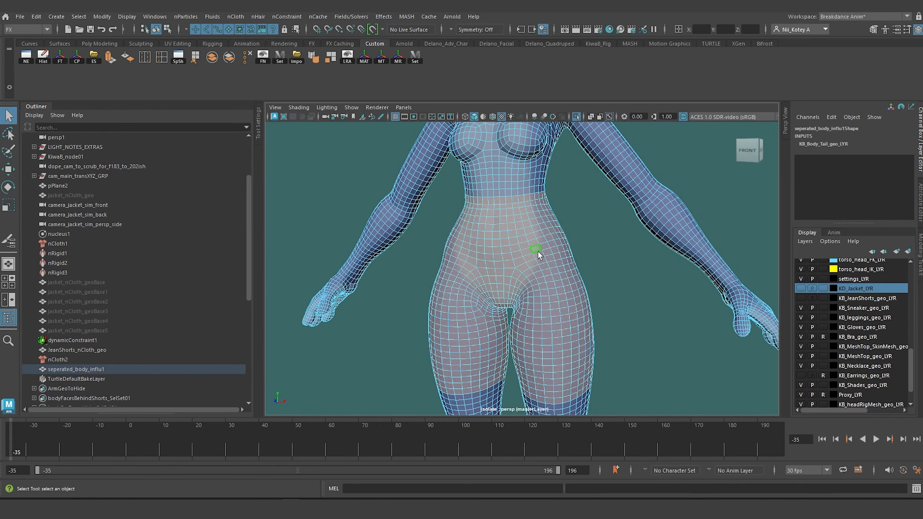
scroll(463, 276, down, 1)
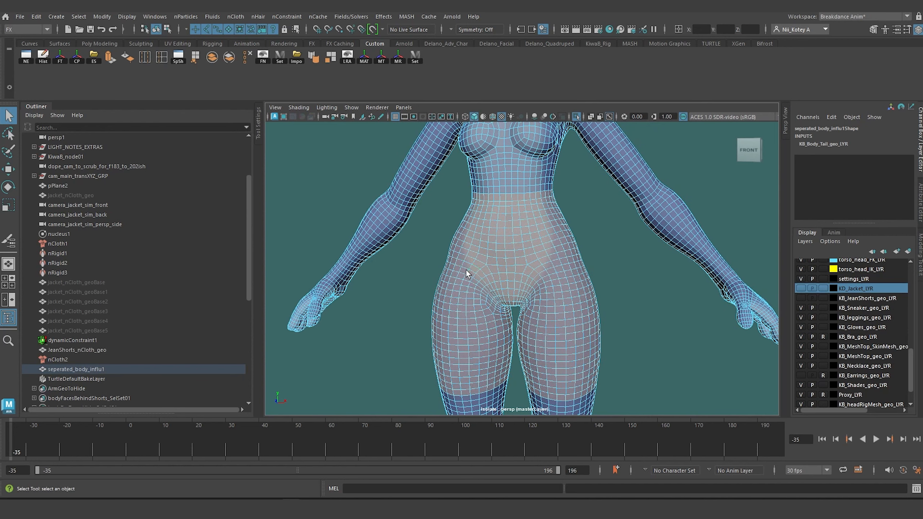
click(78, 16)
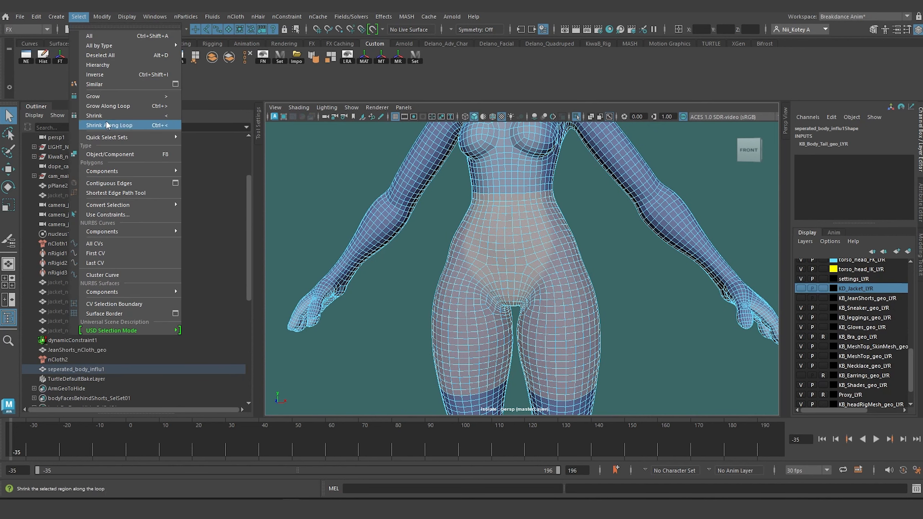
click(116, 76)
key(Delete)
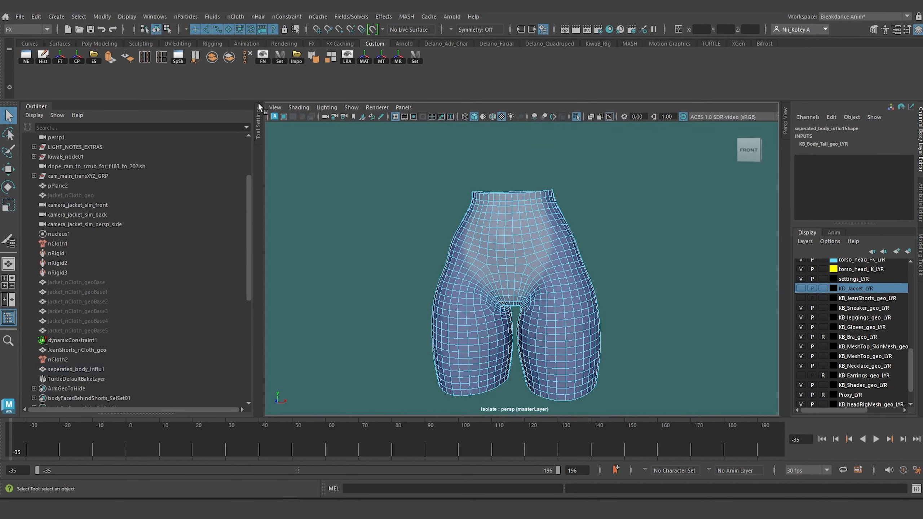
Step: Return the trimmed hip mesh to object mode, freeze its transformations and clear the selection
right_drag(518, 225, 553, 187)
click(569, 196)
click(541, 248)
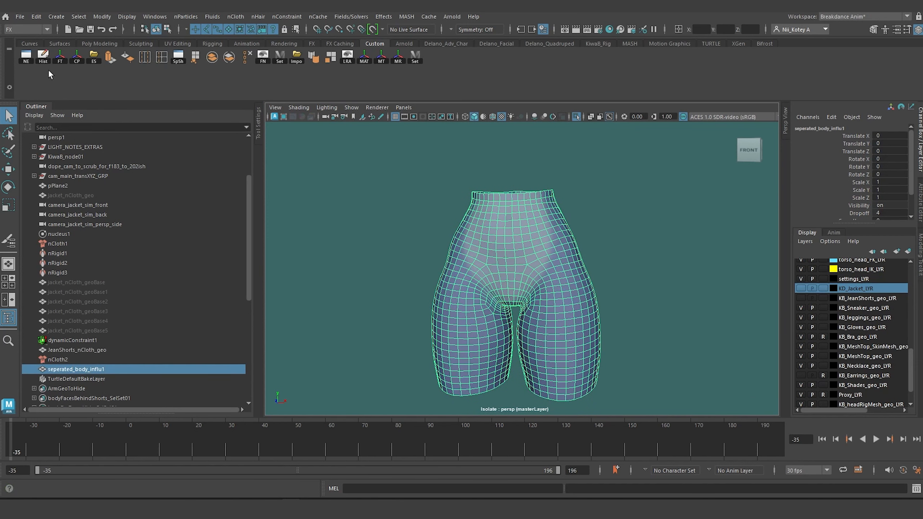
click(59, 58)
click(370, 223)
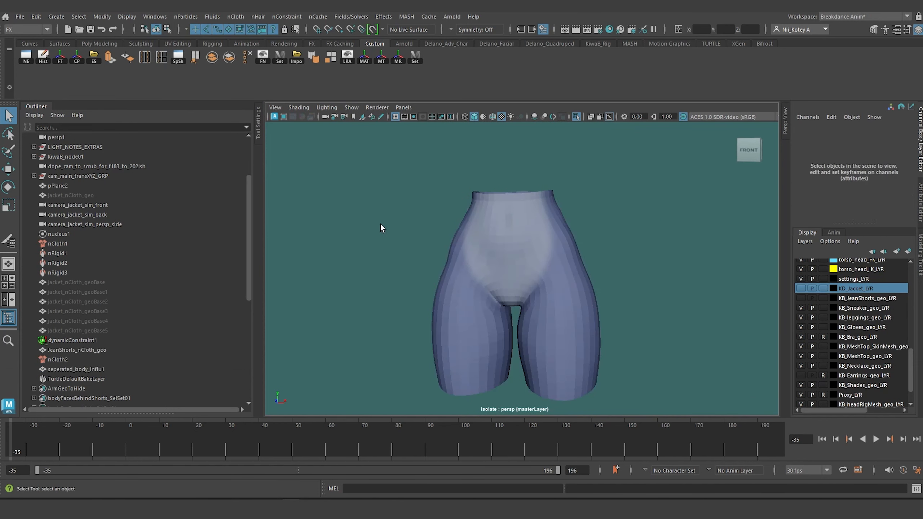
Step: Turn off the isolated view and rename the trimmed hip mesh as JeanShorts_collision_geo
click(576, 117)
click(69, 369)
double_click(69, 369)
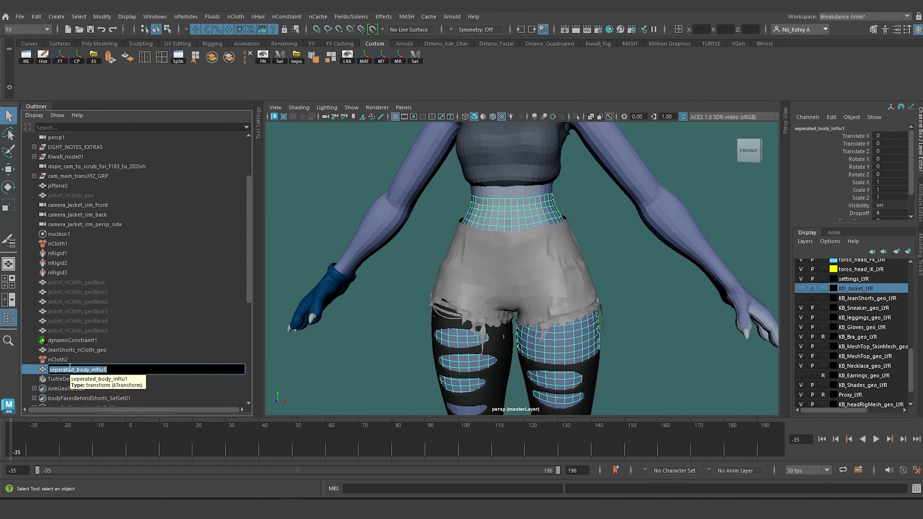
text(JeanS)
text(horts_collision_geo)
key(Return)
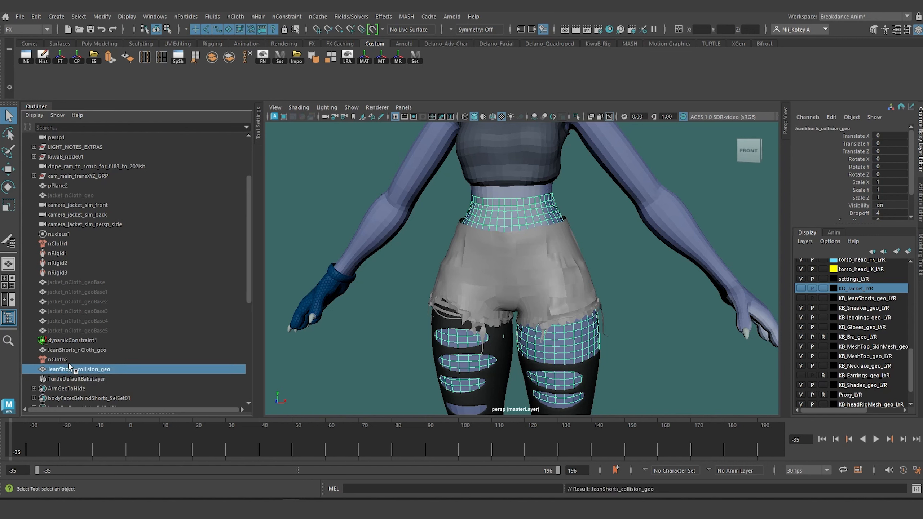
Step: Select JeanShorts_collision_geo followed by the full body mesh, and switch to the Rigging menu set
click(350, 397)
click(100, 369)
shift+click(375, 225)
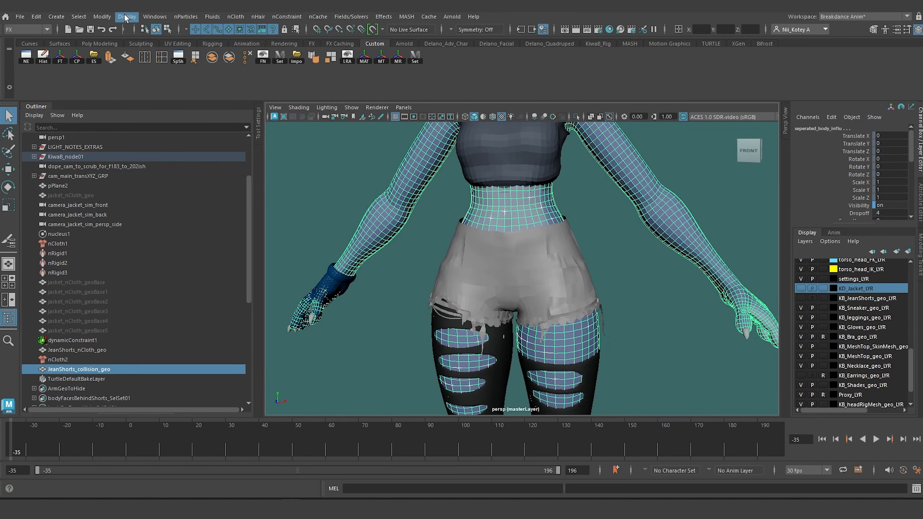
click(48, 29)
click(32, 45)
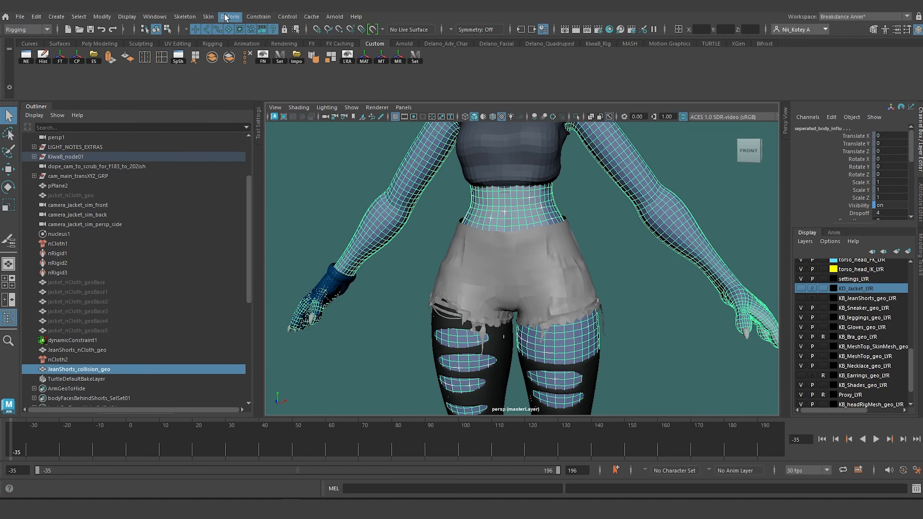
Step: Create a Wrap deformer with Exclusive bind enabled and Volume falloff, binding the collision mesh to the full body
click(225, 17)
click(333, 121)
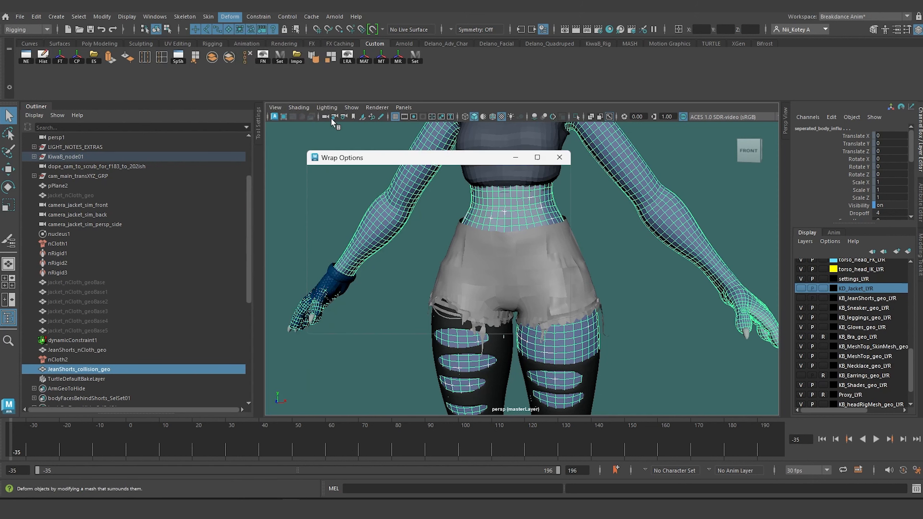
click(399, 182)
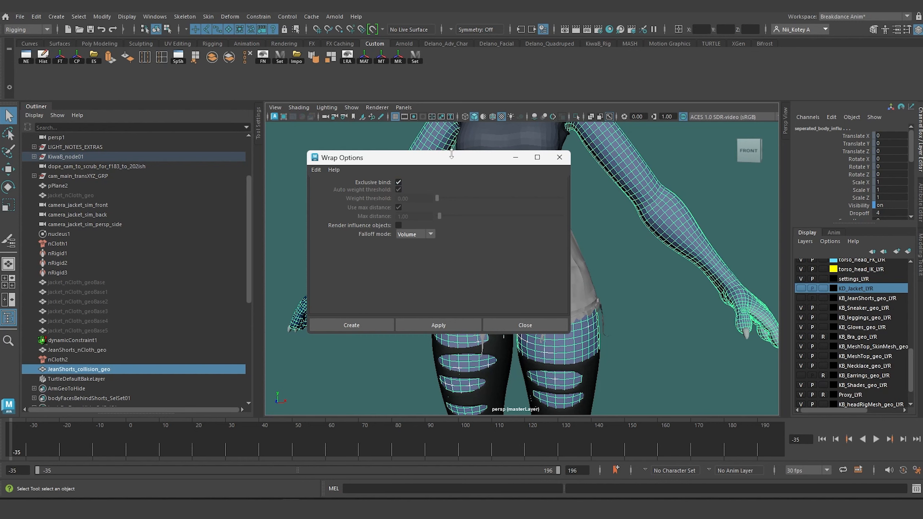
drag(450, 156, 334, 147)
alt+middle_drag(510, 234, 611, 240)
scroll(612, 239, up, 5)
alt+drag(611, 239, 603, 244)
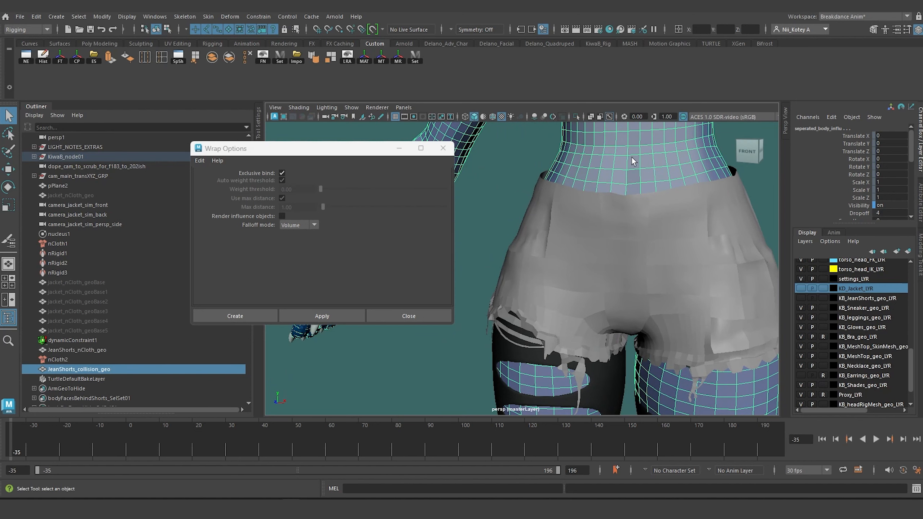
scroll(649, 190, down, 3)
alt+drag(630, 215, 594, 218)
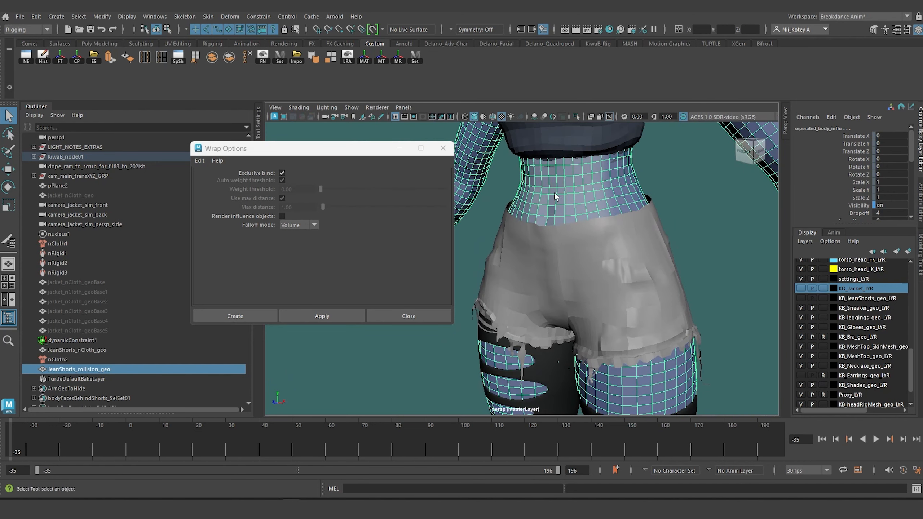
alt+drag(559, 221, 629, 239)
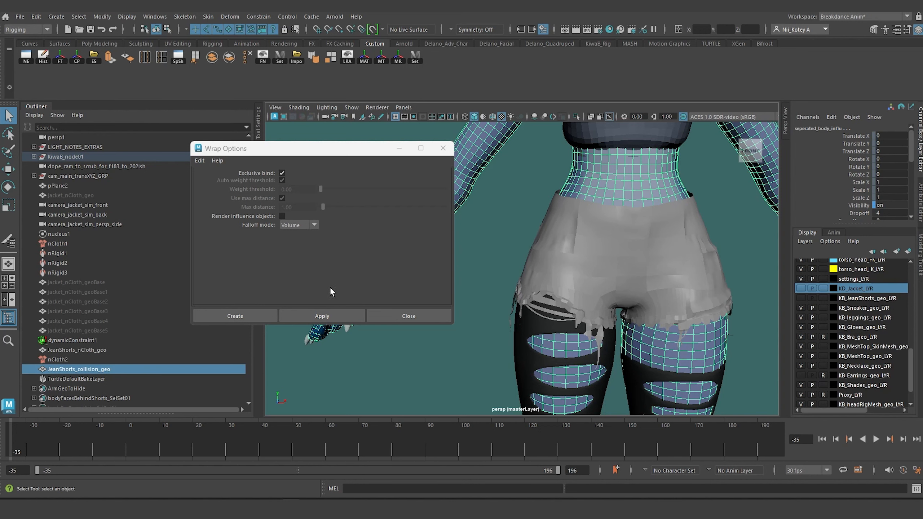
click(235, 315)
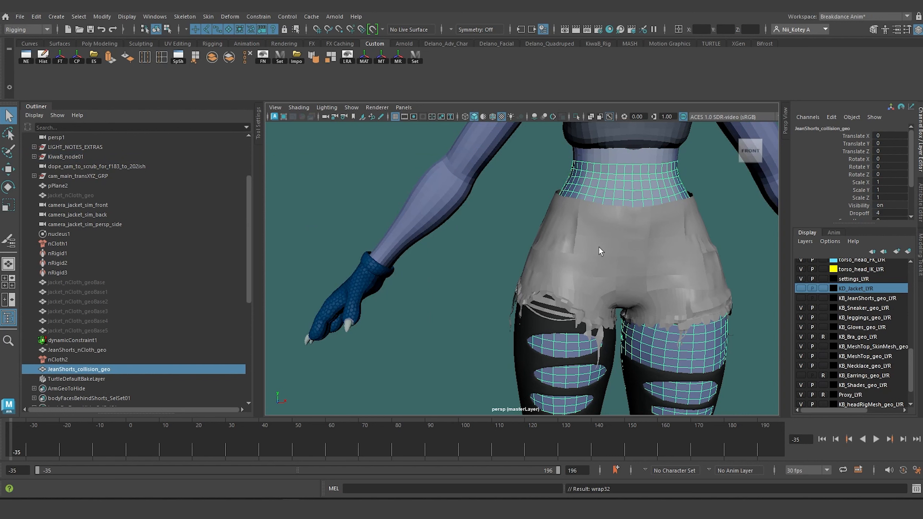
Step: Play and scrub the animation to check how JeanShorts_collision_geo follows the body, and return to the first frame
click(485, 296)
key(alt+v)
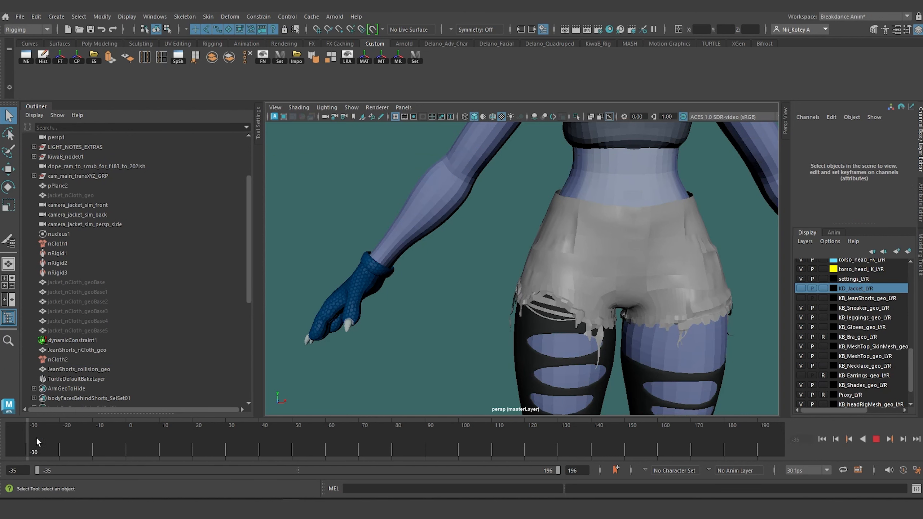
click(62, 437)
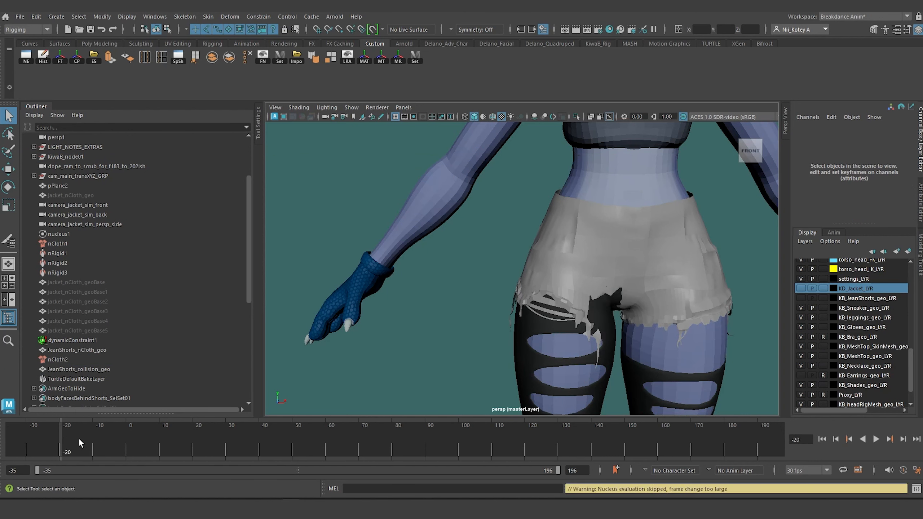
click(133, 446)
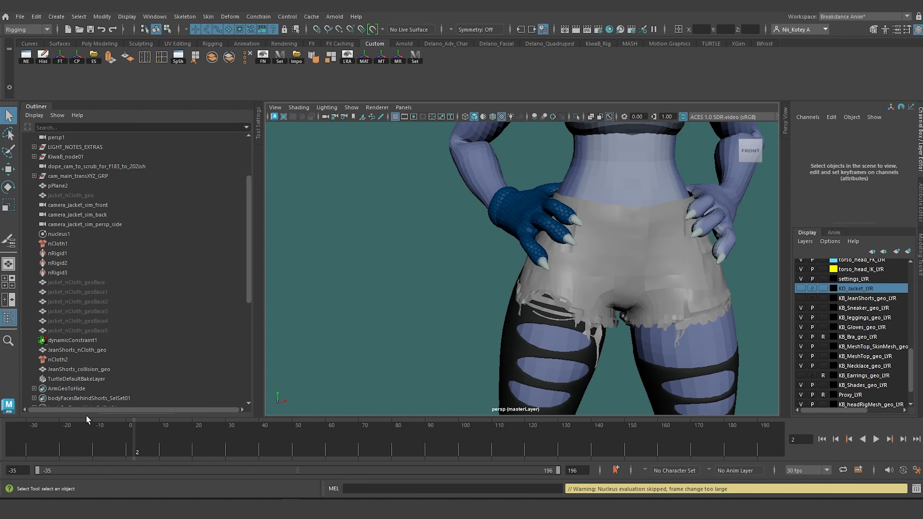
click(86, 370)
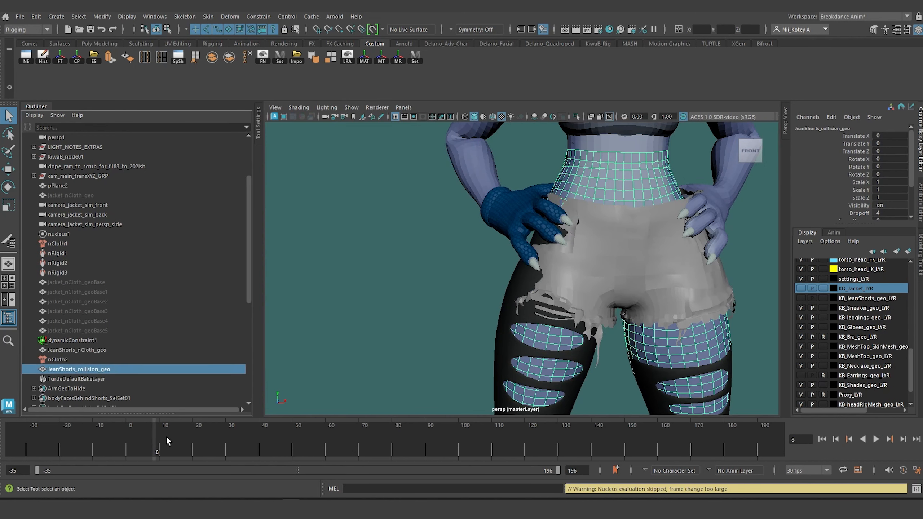
click(821, 439)
alt+drag(463, 356, 425, 352)
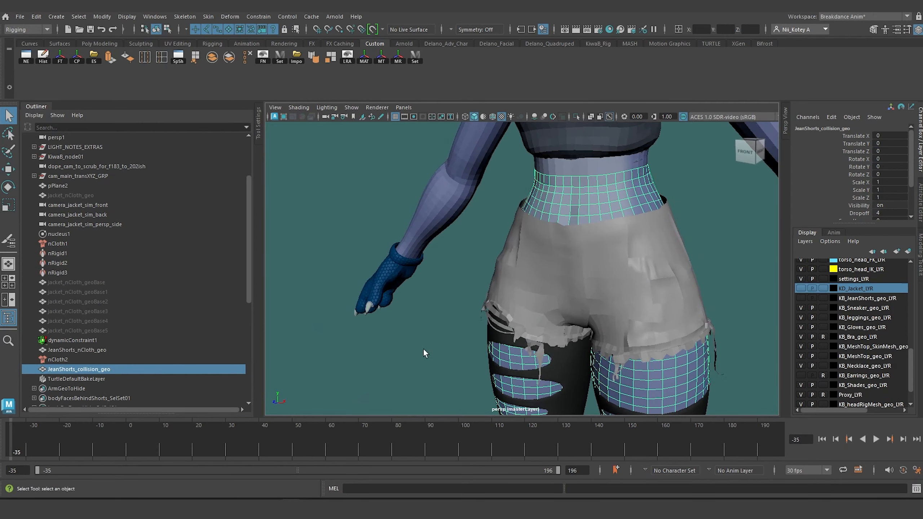
Step: Rename the wrap deformer on JeanShorts_collision_geo as wrap_JS_nCloth_Collider
alt+middle_drag(424, 349, 347, 312)
scroll(347, 312, down, 3)
alt+drag(347, 312, 384, 323)
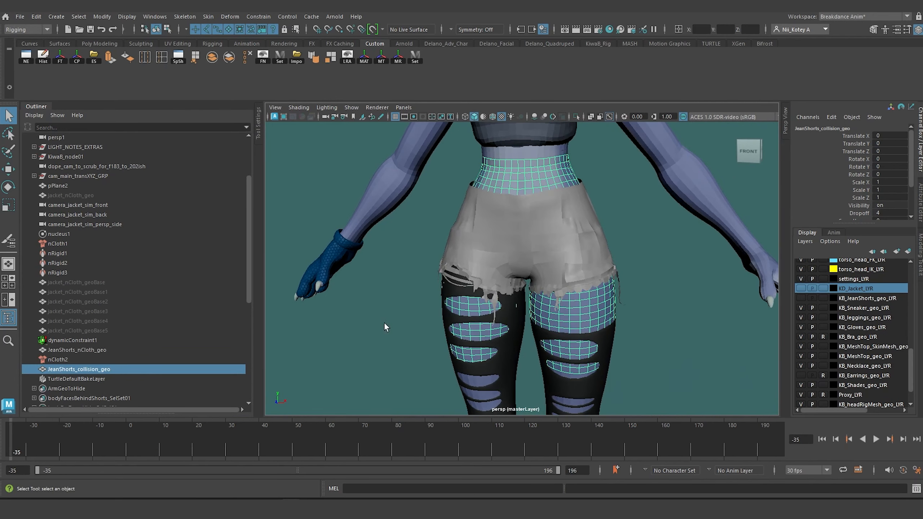
click(64, 360)
click(67, 369)
scroll(877, 194, down, 3)
double_click(809, 209)
click(823, 211)
key(BackSpace)
key(BackSpace)
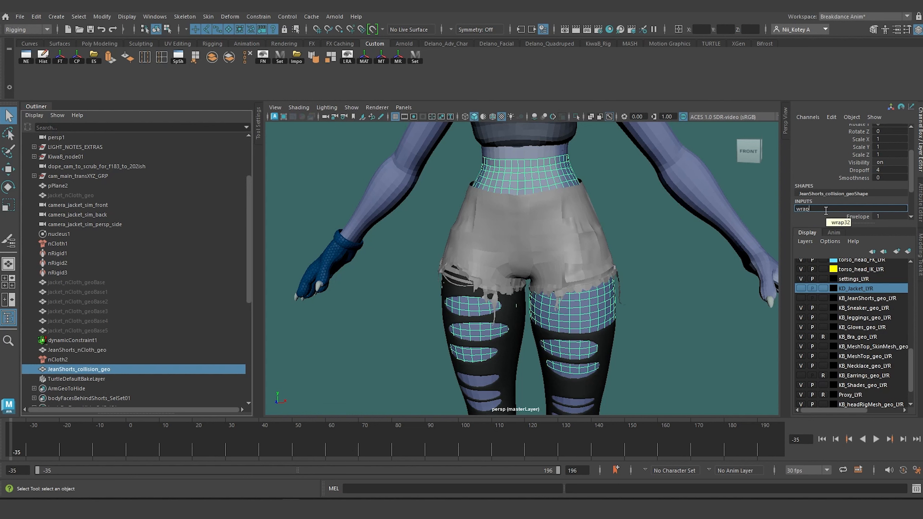
text(_JS_nCloth_Collider)
key(Return)
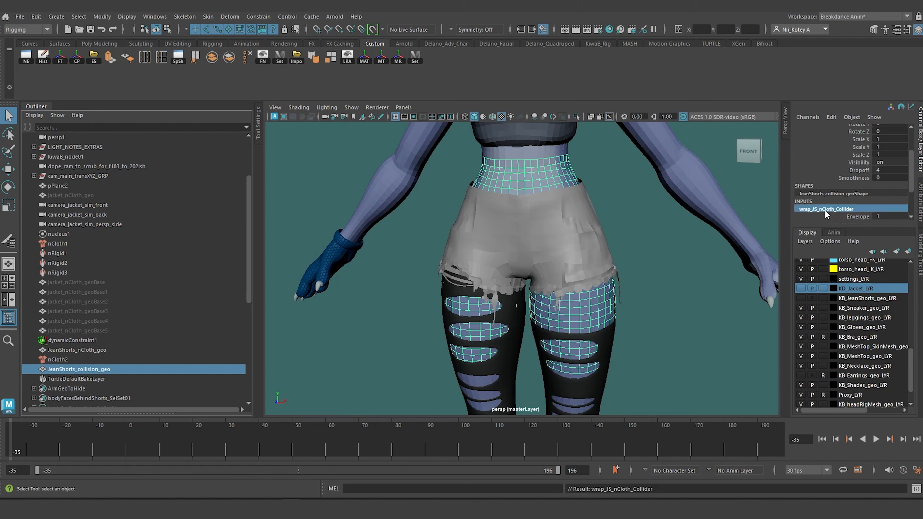
click(397, 318)
Step: Switch to the FX menu set, make JeanShorts_collision_geo an nCloth passive collider and show its nRigid attributes
click(84, 370)
alt+drag(427, 321, 403, 299)
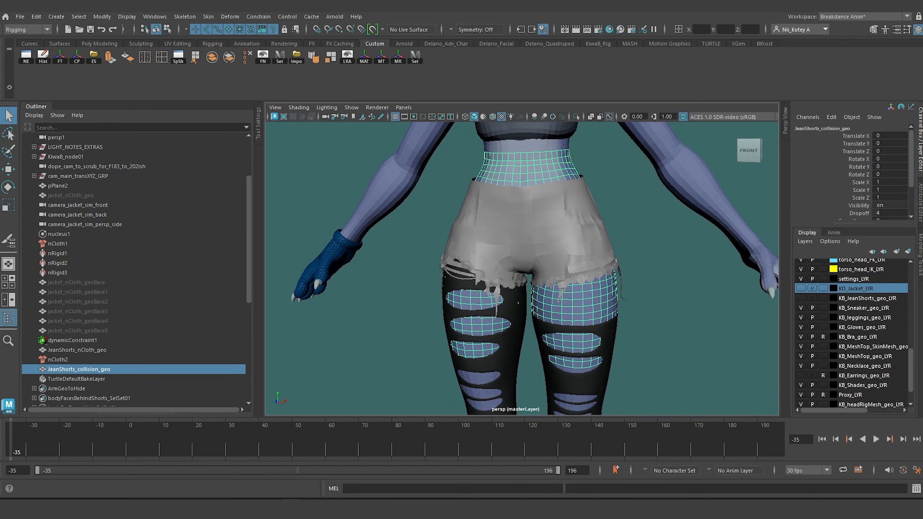
click(27, 29)
click(21, 69)
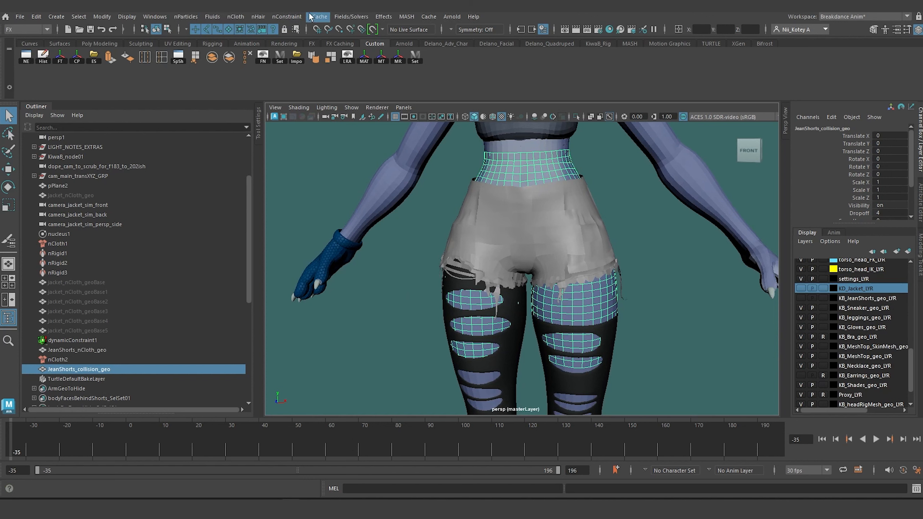
click(235, 17)
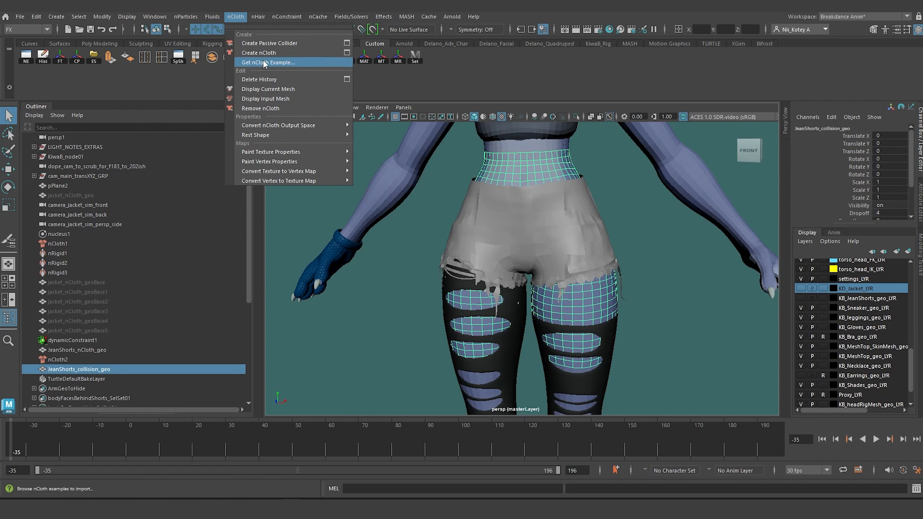
click(282, 43)
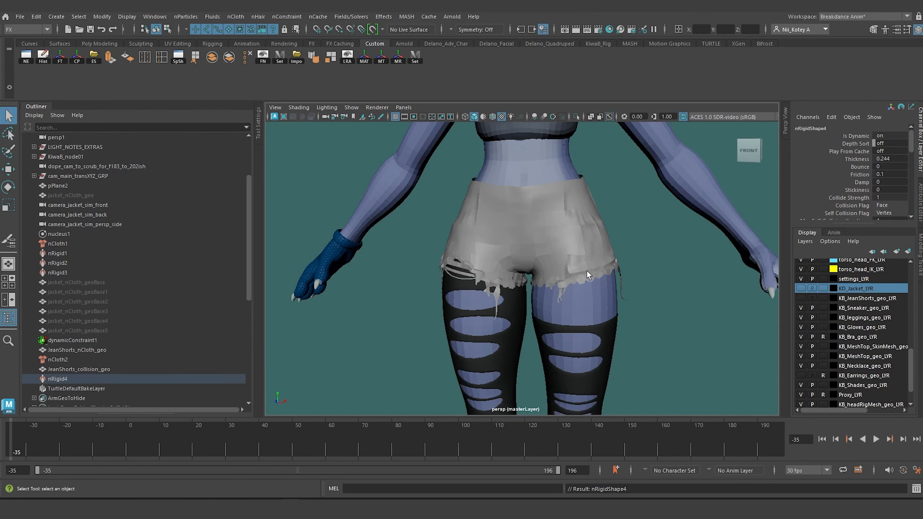
key(ctrl+a)
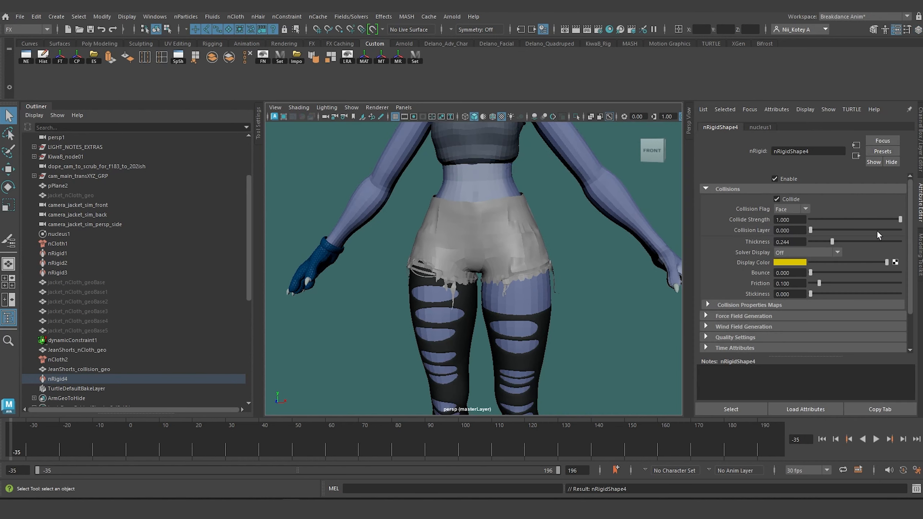
Step: Set the Collision Layer of the JeanShorts_nCloth_geo cloth to 1 and save the scene
scroll(434, 278, up, 2)
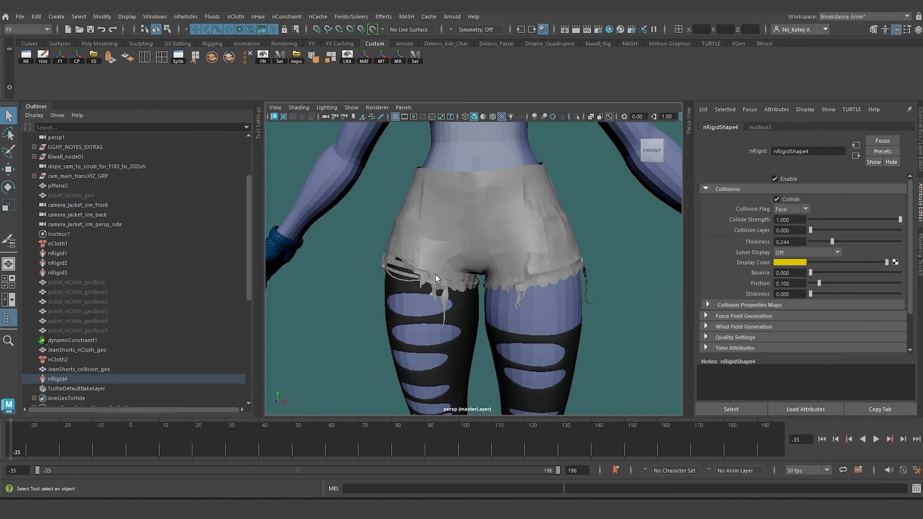
click(455, 231)
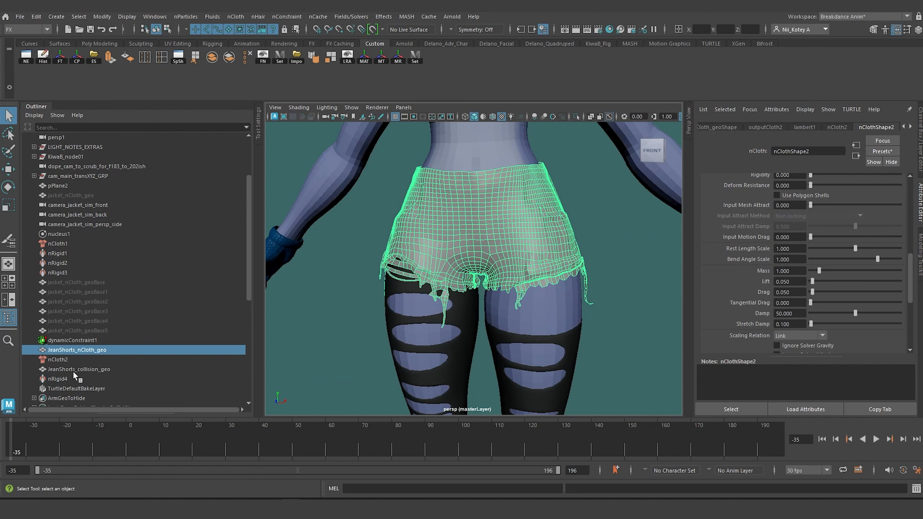
scroll(798, 270, up, 5)
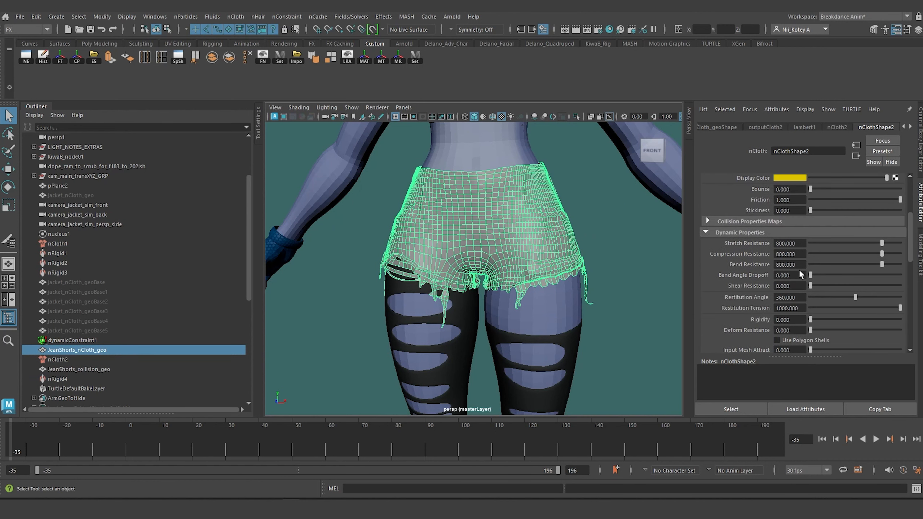
scroll(798, 270, up, 3)
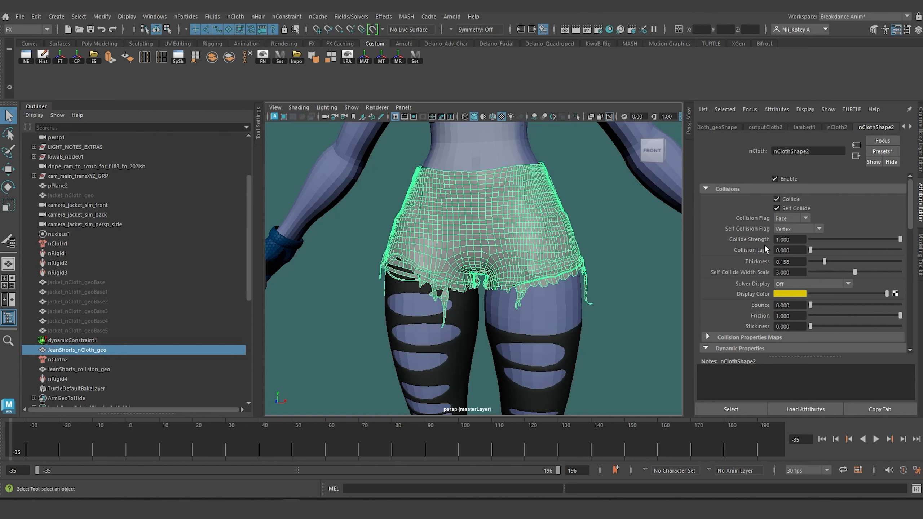
drag(798, 251, 702, 244)
text(1)
key(Return)
key(ctrl+s)
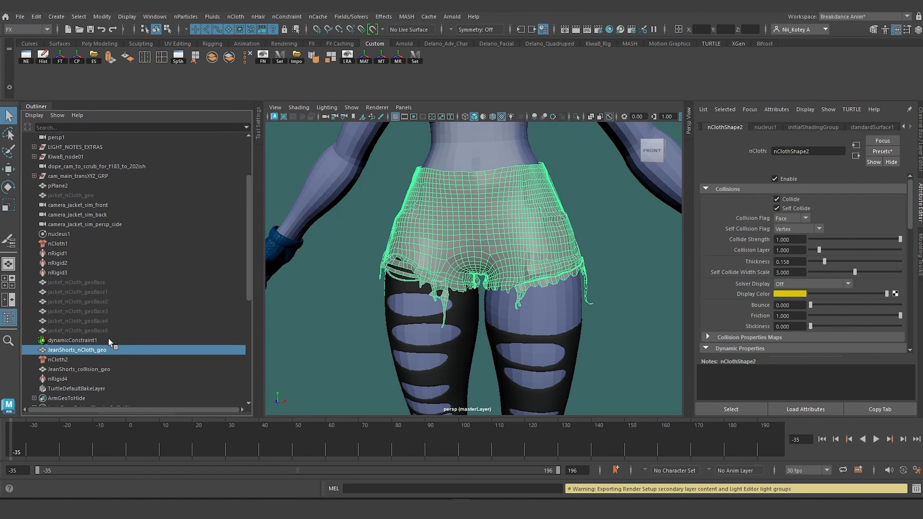
Step: Set the Collision Layer of JeanShorts_collision_geo's nRigid shape to 1
click(80, 369)
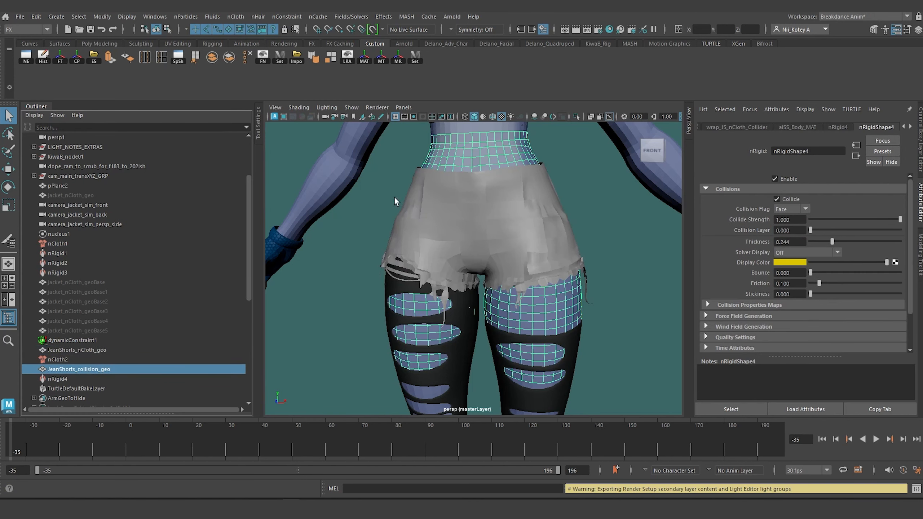
click(792, 230)
text(1)
key(Return)
Step: Review nucleus1's solver attributes and compare the collision layers of the body, top, head, shorts and shorts collision mesh
click(60, 234)
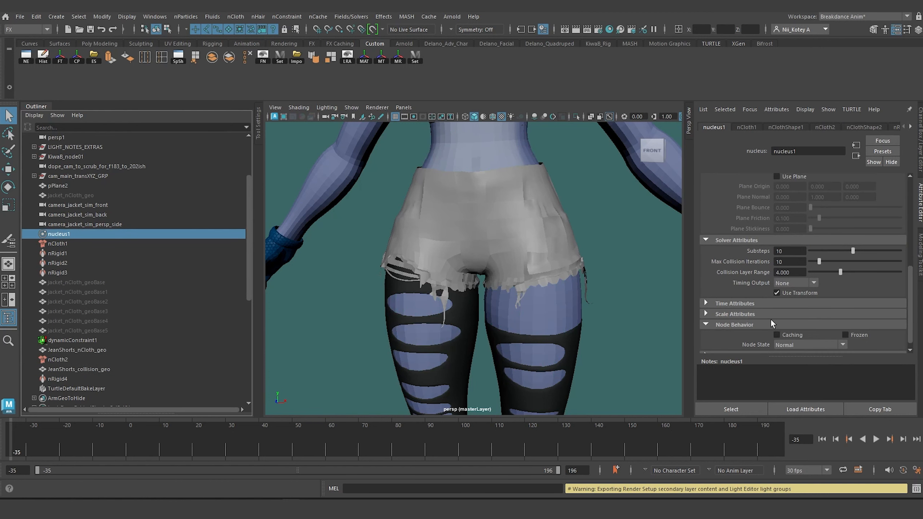
scroll(770, 307, down, 1)
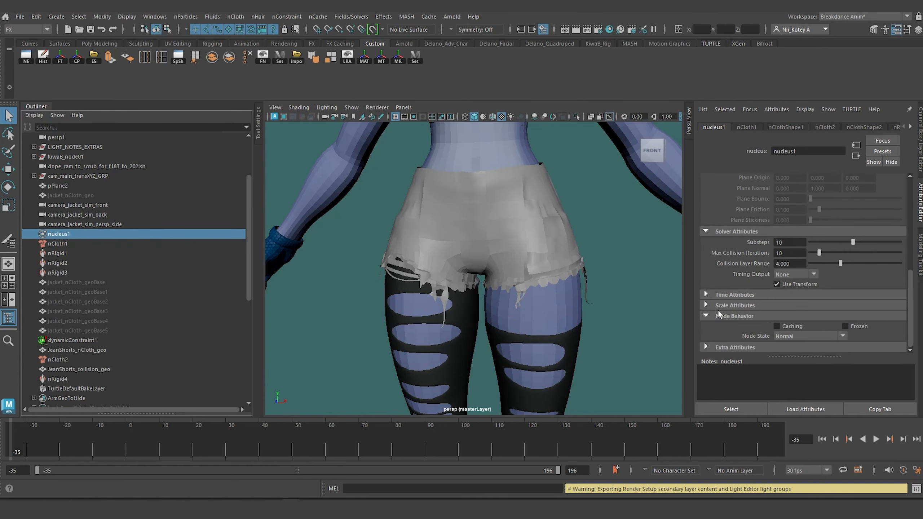
scroll(731, 300, up, 3)
scroll(735, 296, up, 3)
scroll(735, 296, down, 5)
alt+middle_drag(463, 220, 463, 288)
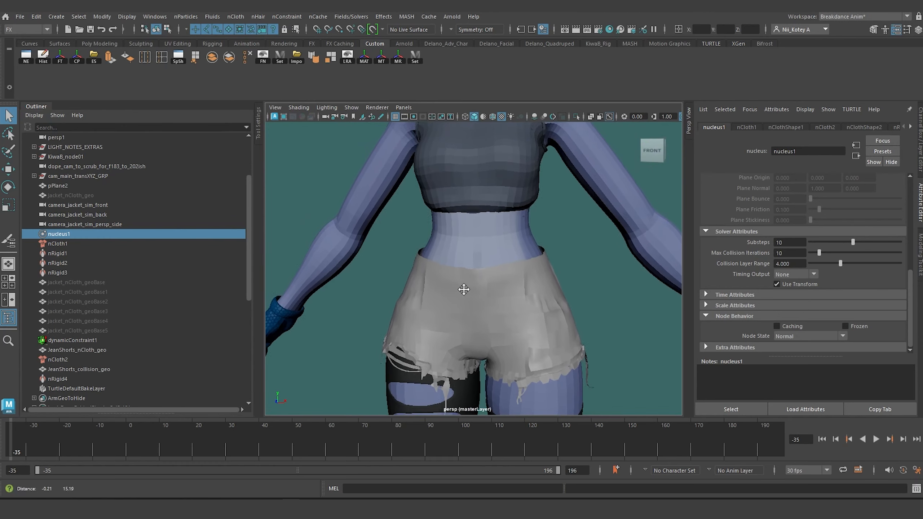
click(484, 233)
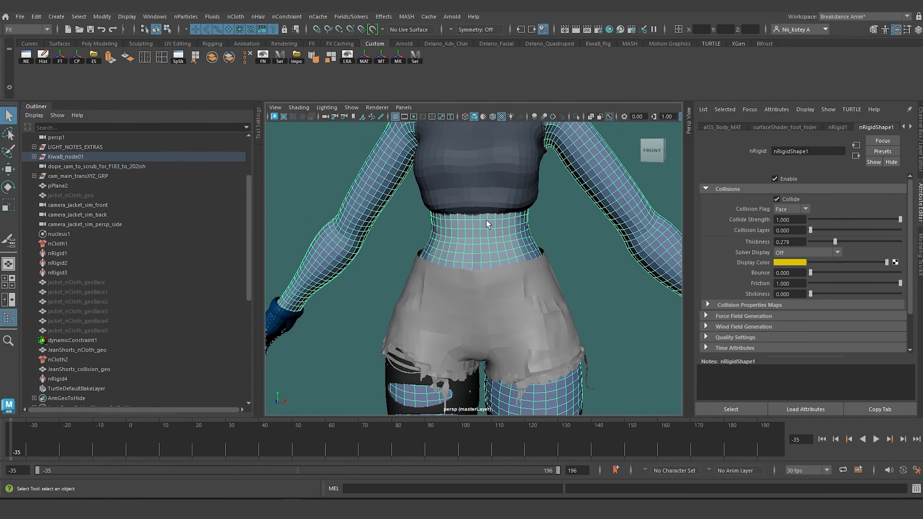
click(492, 167)
alt+middle_drag(492, 168, 476, 245)
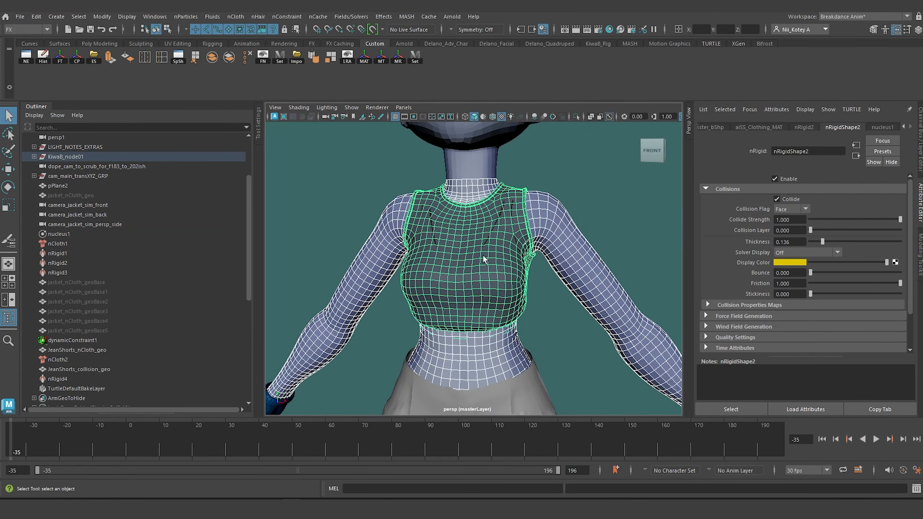
click(474, 157)
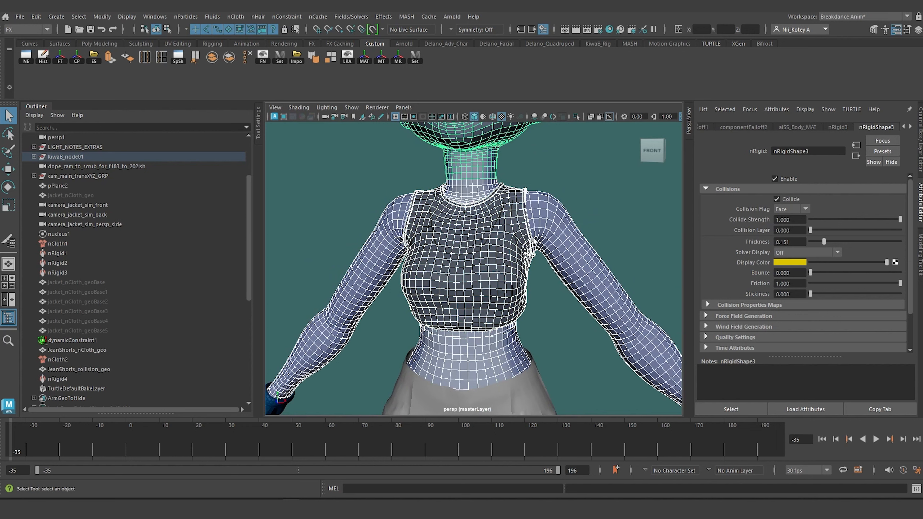
alt+middle_drag(514, 296, 497, 251)
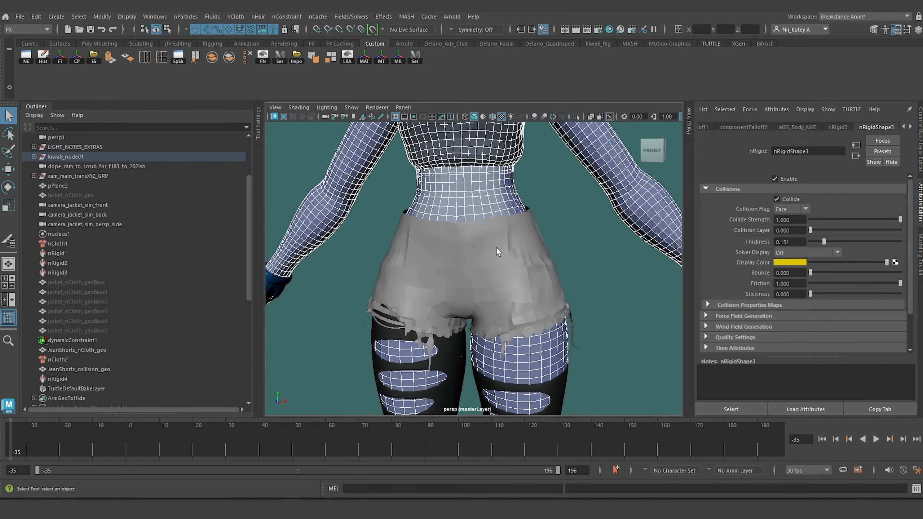
click(469, 267)
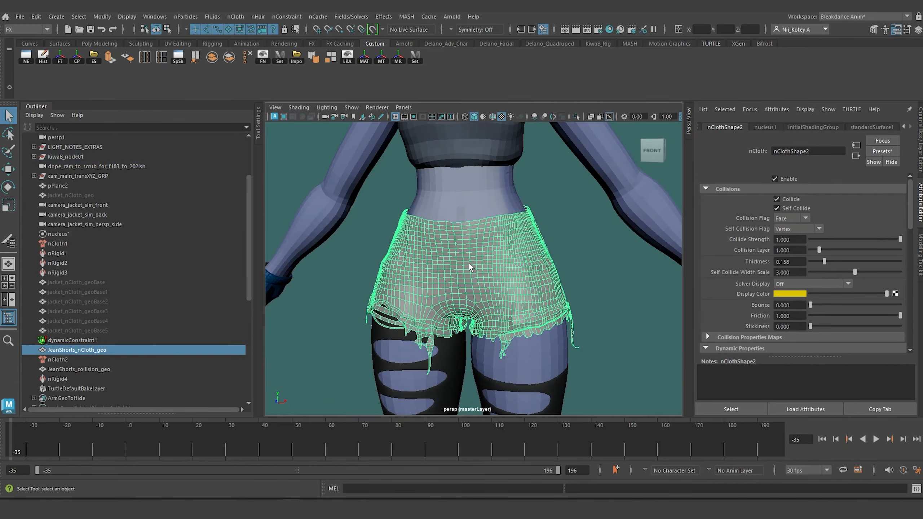
ctrl+click(75, 371)
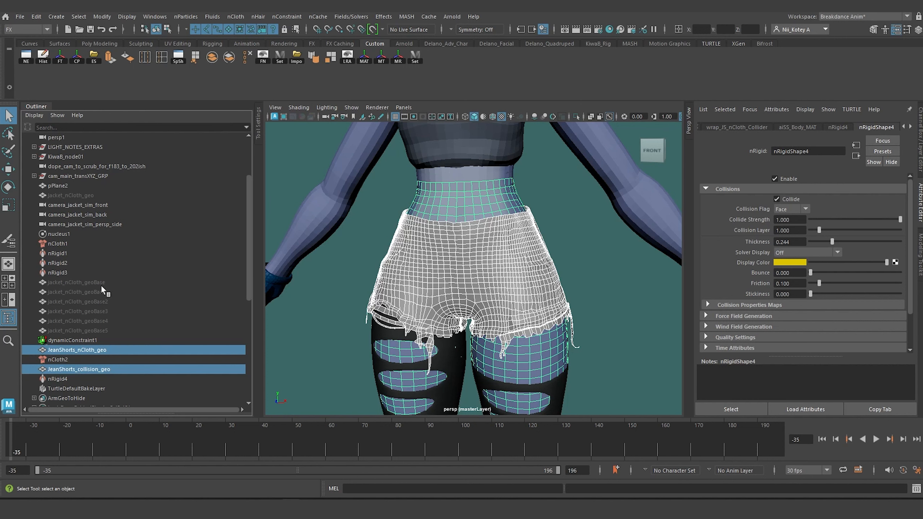
Step: Set the Collision Layer Range of nucleus1 to 1
click(59, 233)
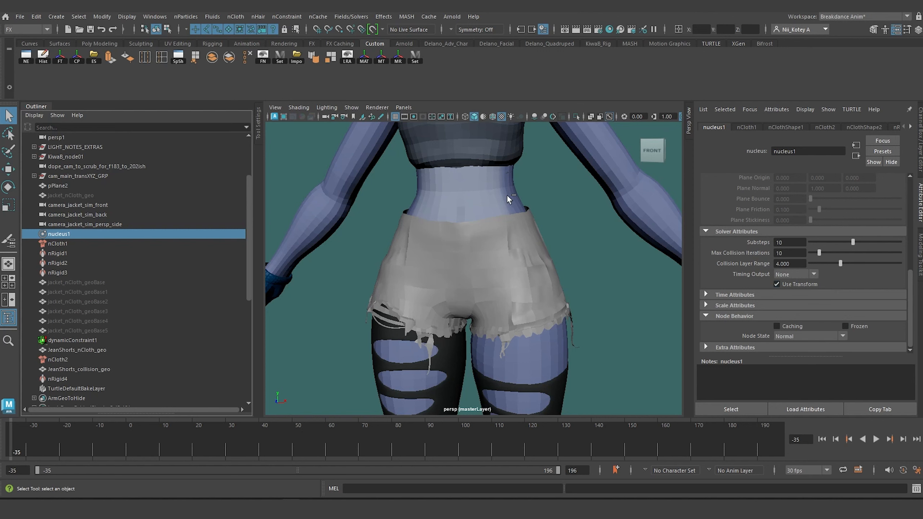
click(780, 264)
text(1)
key(Return)
Step: Recheck the collision layers of the top, body and head colliders against that of JeanShorts_collision_geo
alt+middle_drag(417, 204, 418, 282)
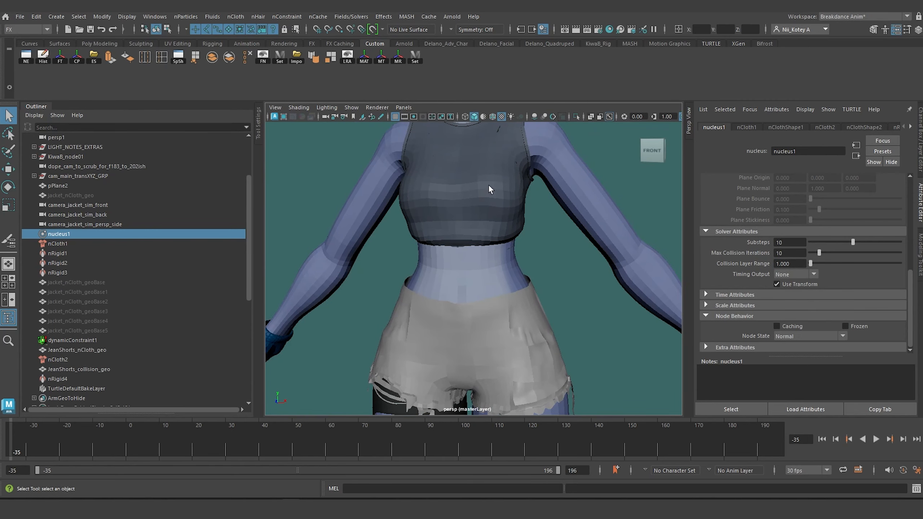
click(471, 188)
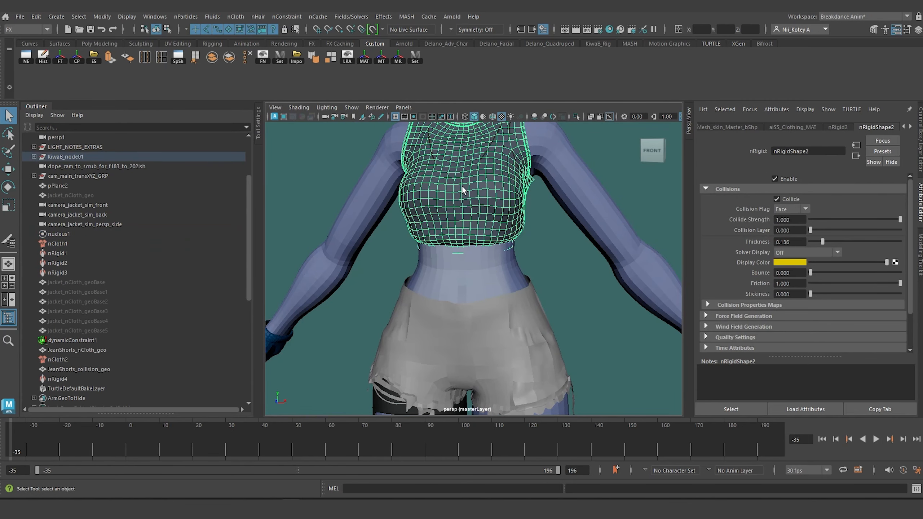
click(462, 270)
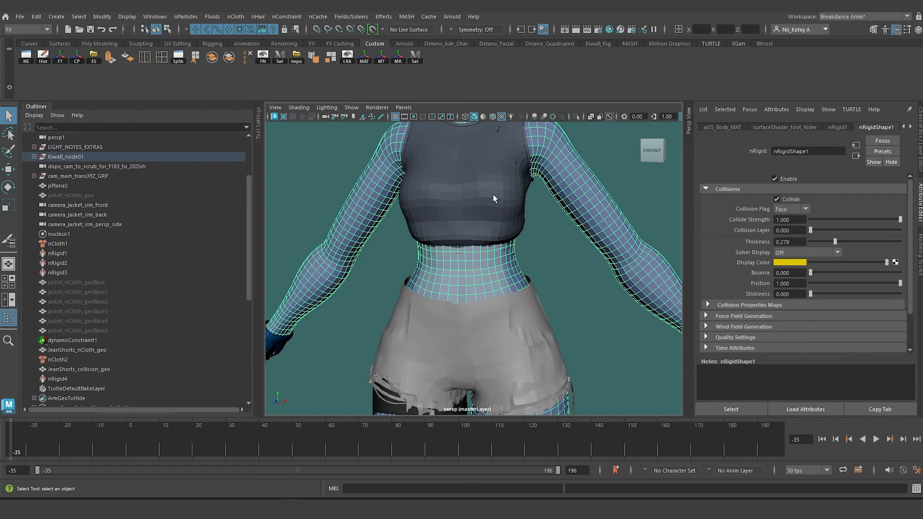
alt+middle_drag(492, 194, 498, 260)
click(486, 162)
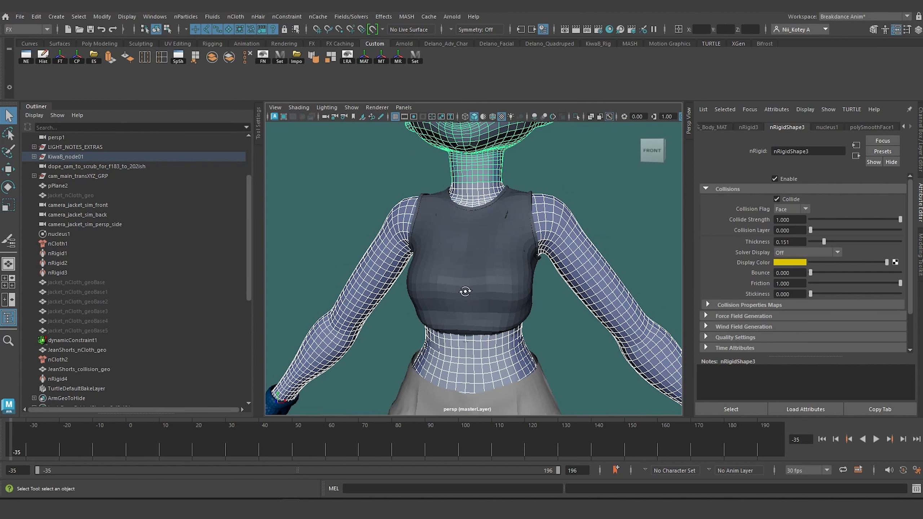
alt+drag(465, 291, 452, 280)
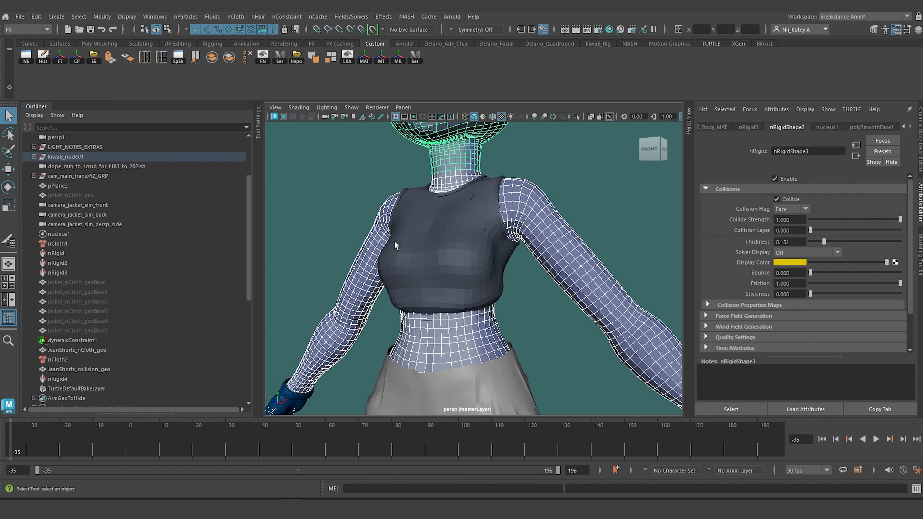
alt+middle_drag(469, 273, 497, 188)
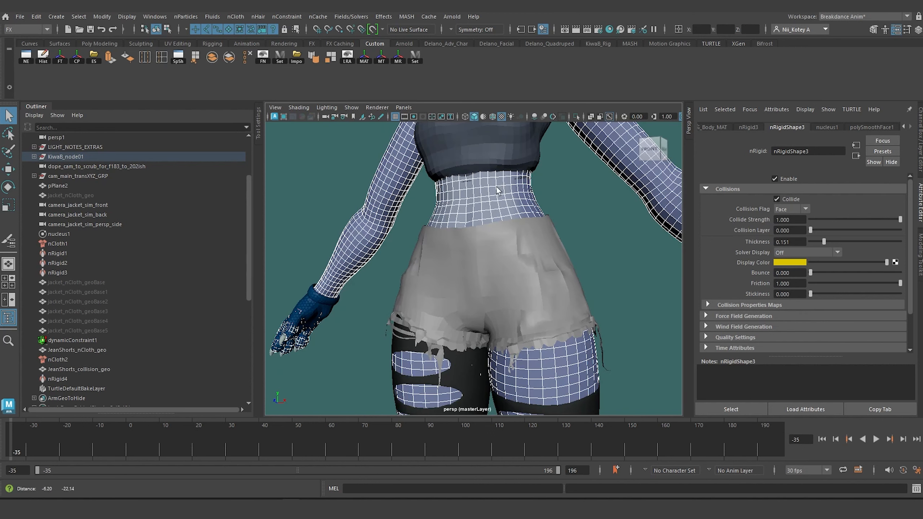
click(86, 369)
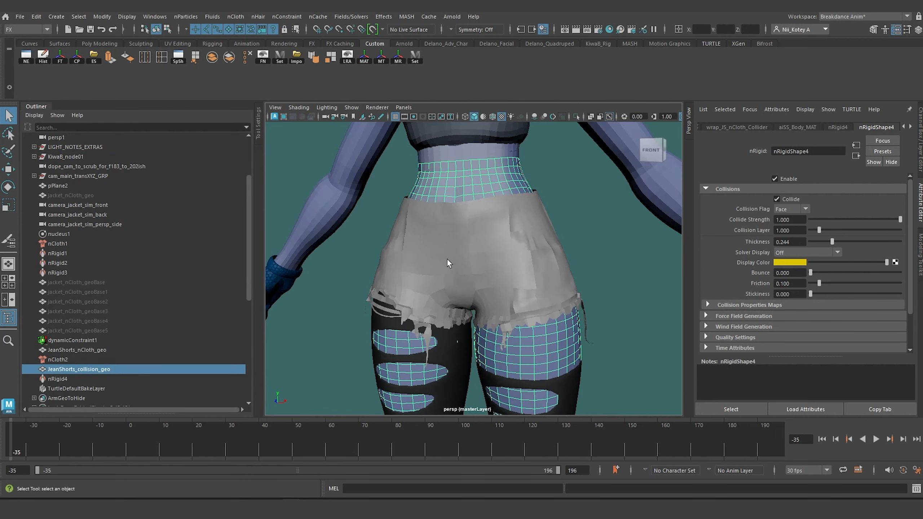
Step: Play the simulation to check how the shorts collide with the hip mesh, and return to the first frame
click(880, 440)
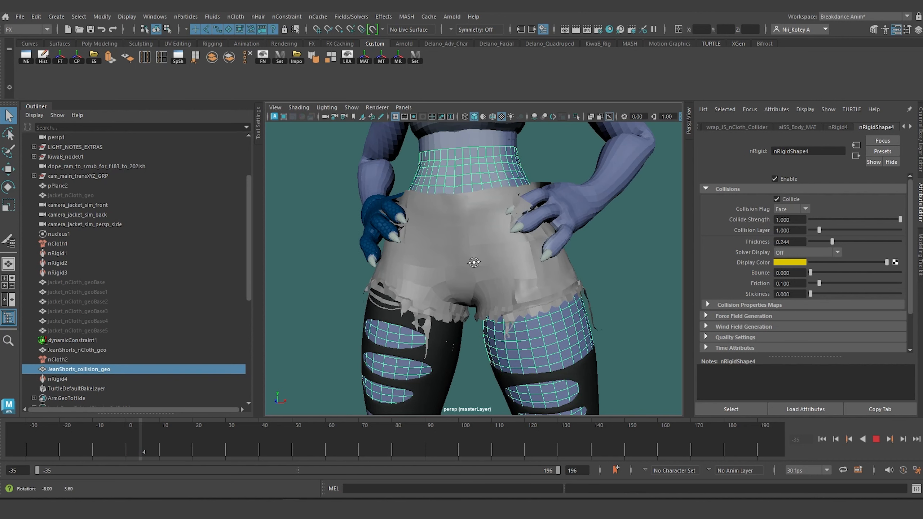
click(877, 443)
click(821, 439)
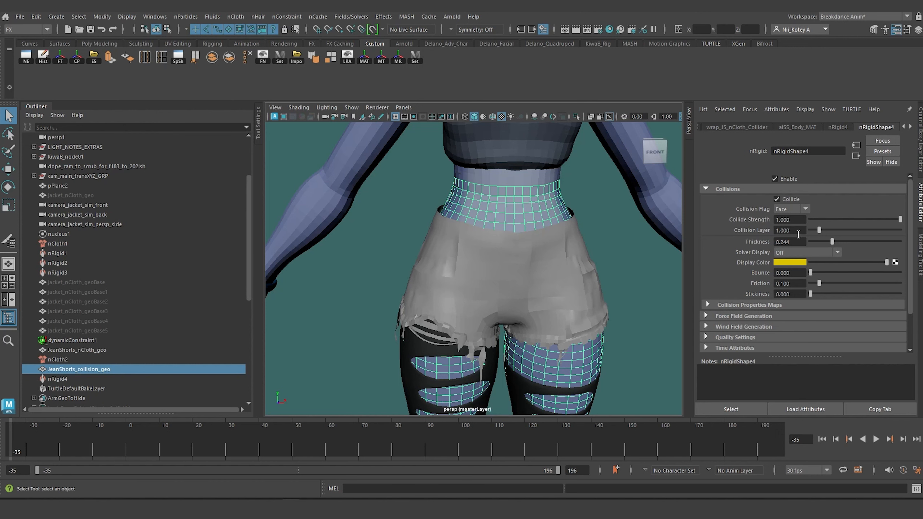
Step: Set the Collision Layer Range of nucleus1 to 0.7
click(479, 293)
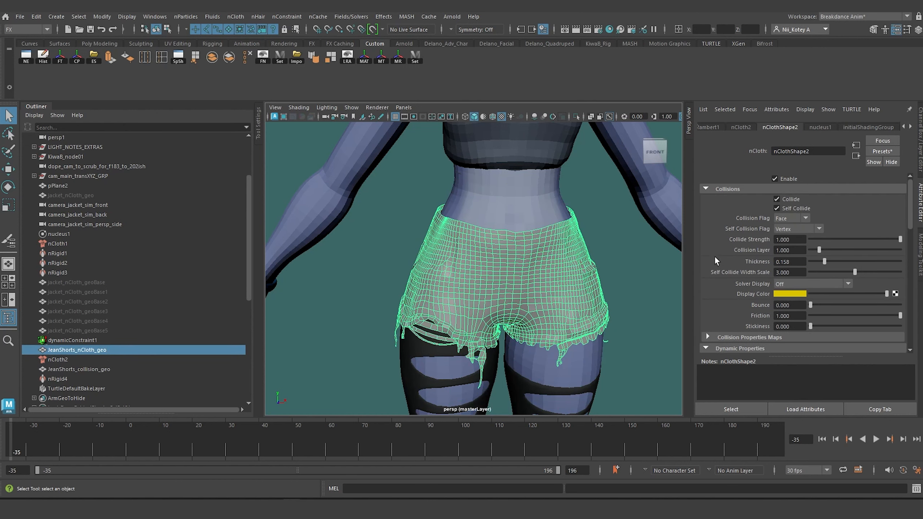
click(65, 234)
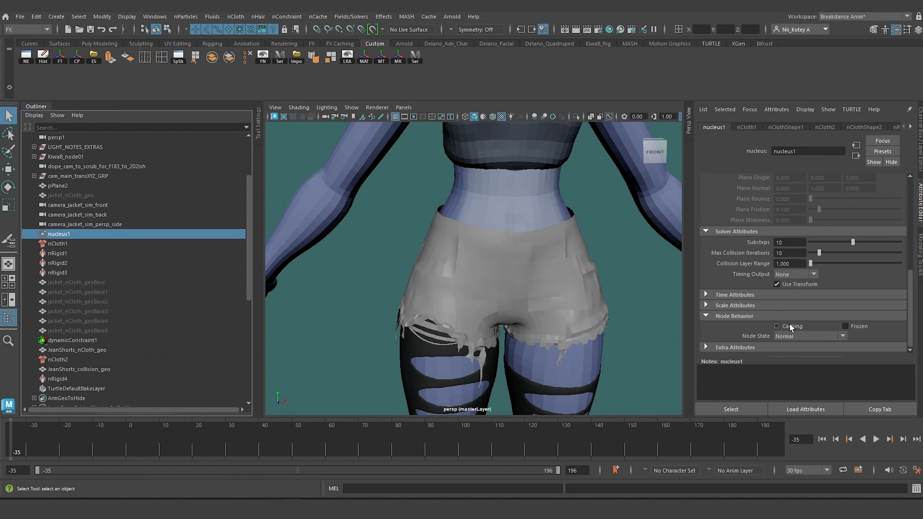
scroll(796, 239, up, 5)
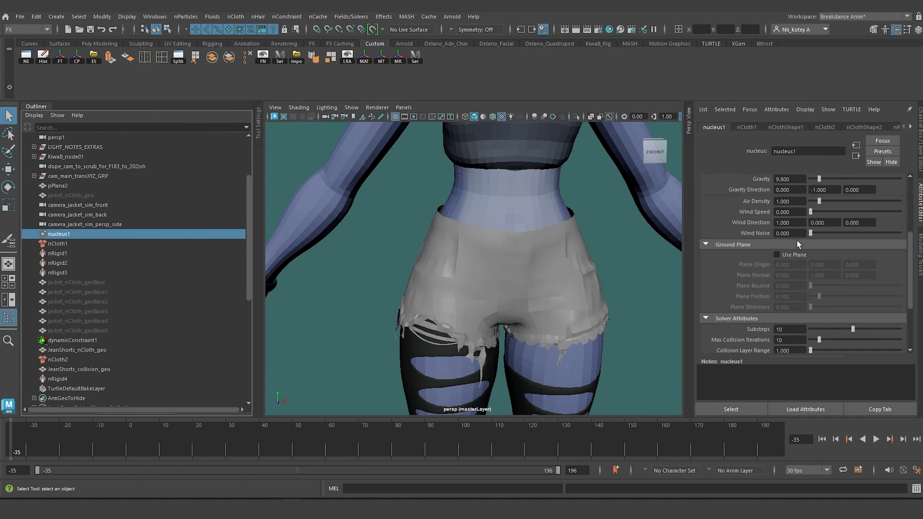
scroll(797, 241, down, 2)
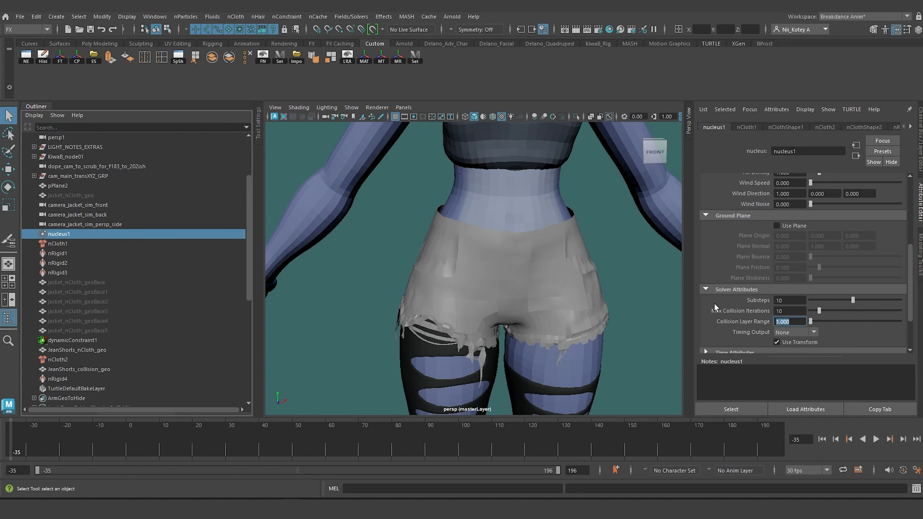
text(0.7)
key(Return)
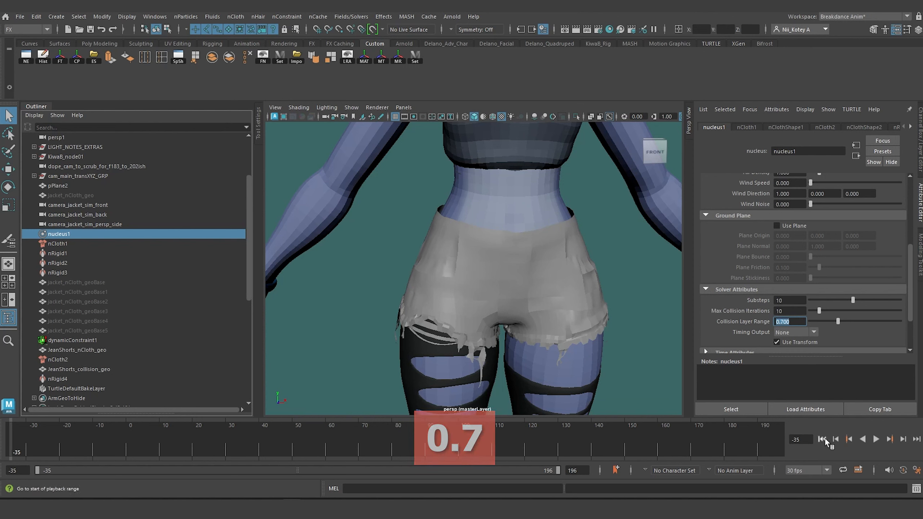
Step: Play the simulation to check the shorts' collision and calculation speed, and stop it at frame 61
alt+right_drag(527, 299, 515, 278)
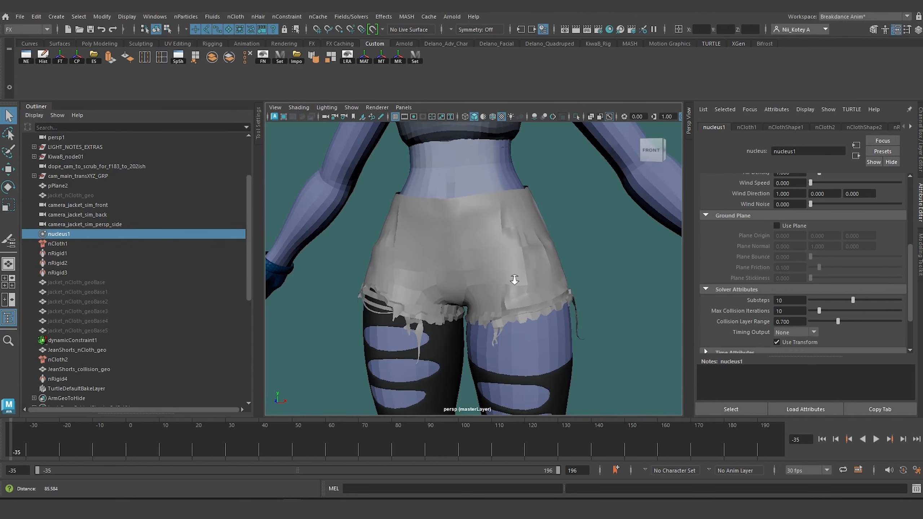
alt+drag(514, 279, 513, 281)
click(874, 440)
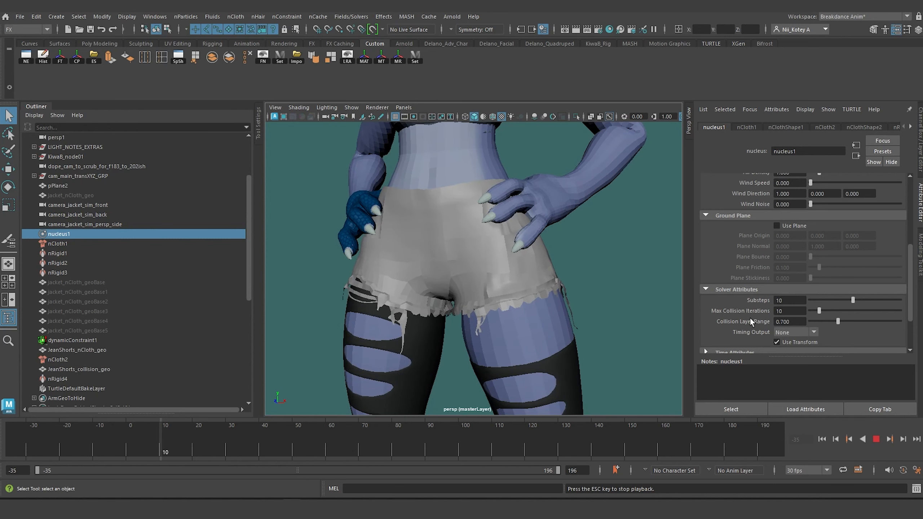
mouse_move(407, 255)
alt+mouse_down()
mouse_move(531, 253)
mouse_move(402, 255)
alt+mouse_up()
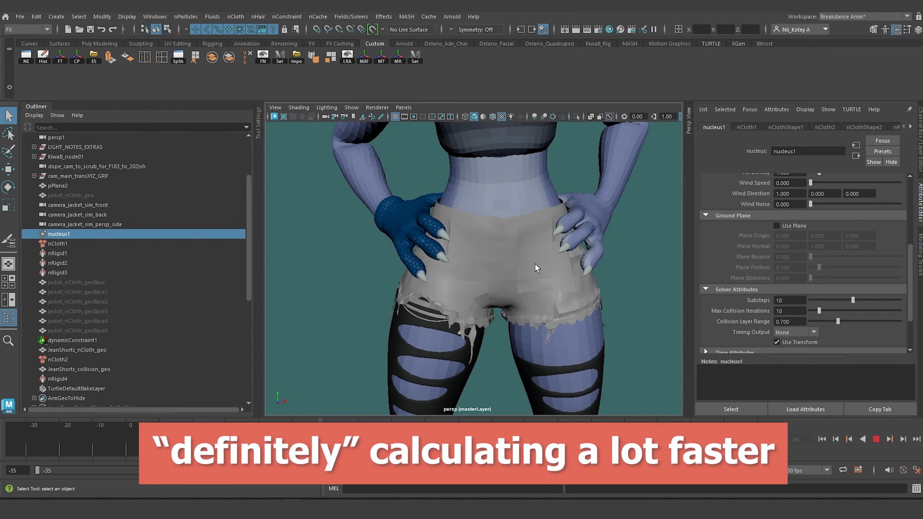
click(876, 439)
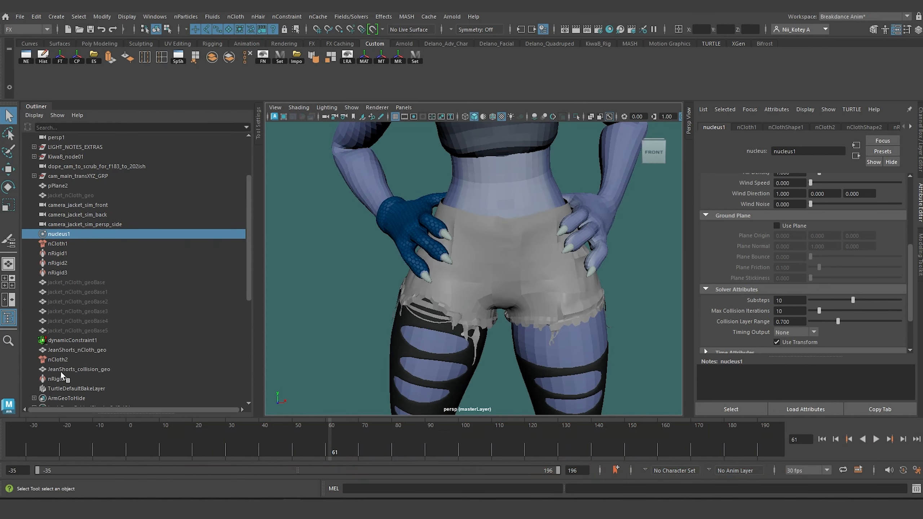
Step: Review the collision settings of JeanShorts_collision_geo and the collision, dynamic and damping attributes of the shorts' nClothShape2
click(76, 369)
mouse_move(529, 237)
alt+mouse_down()
mouse_move(496, 260)
mouse_move(395, 234)
mouse_move(521, 222)
alt+mouse_up()
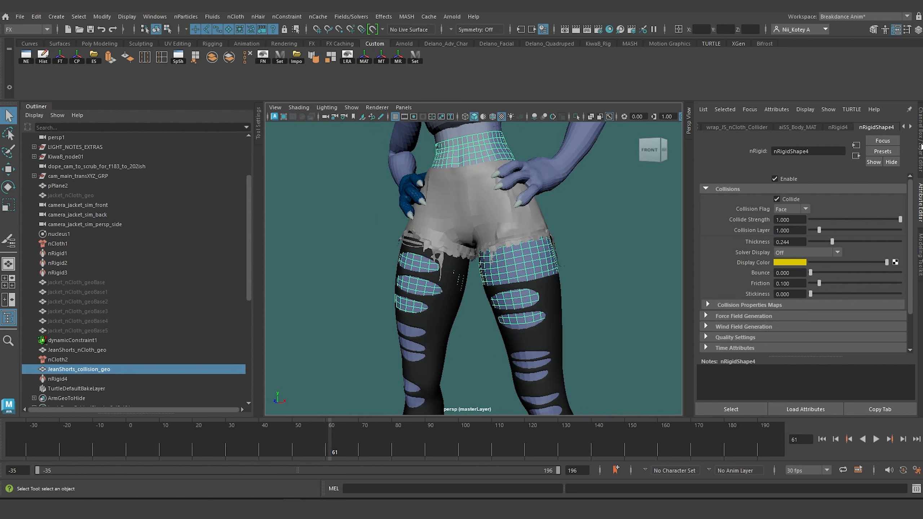
click(480, 221)
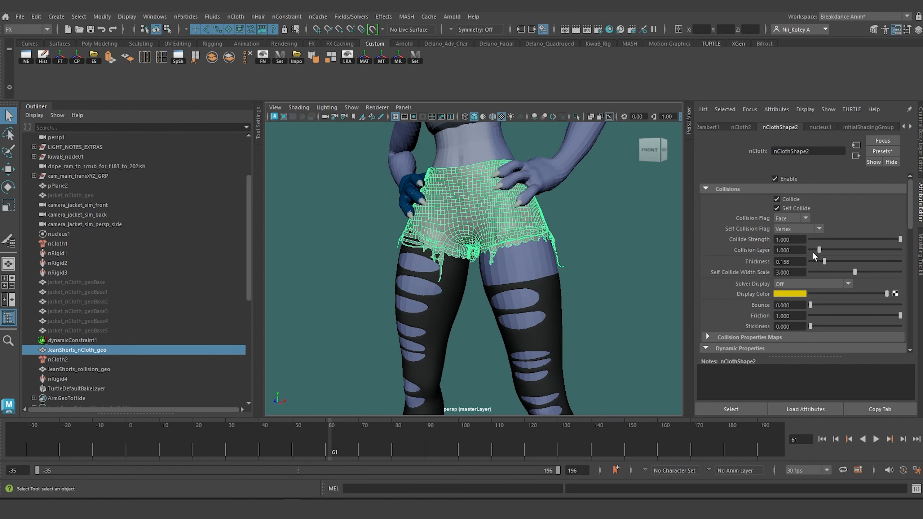
scroll(813, 254, down, 4)
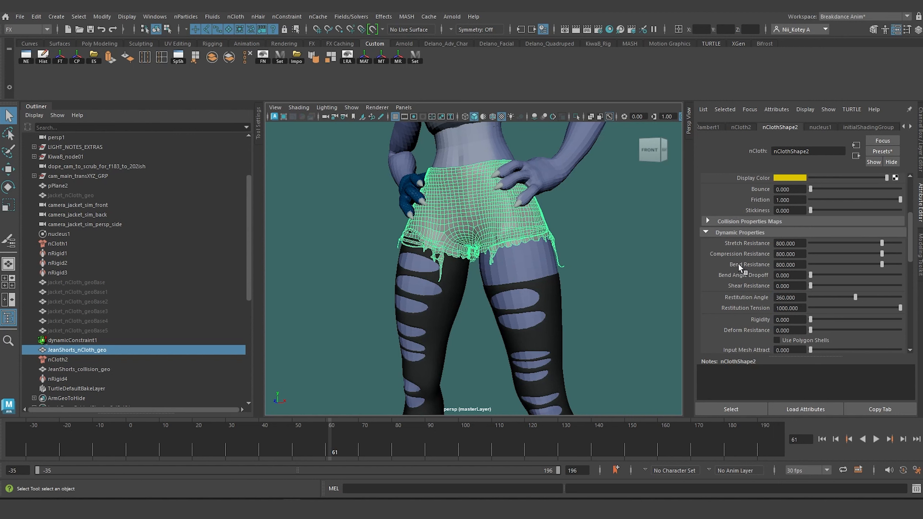
scroll(857, 291, down, 6)
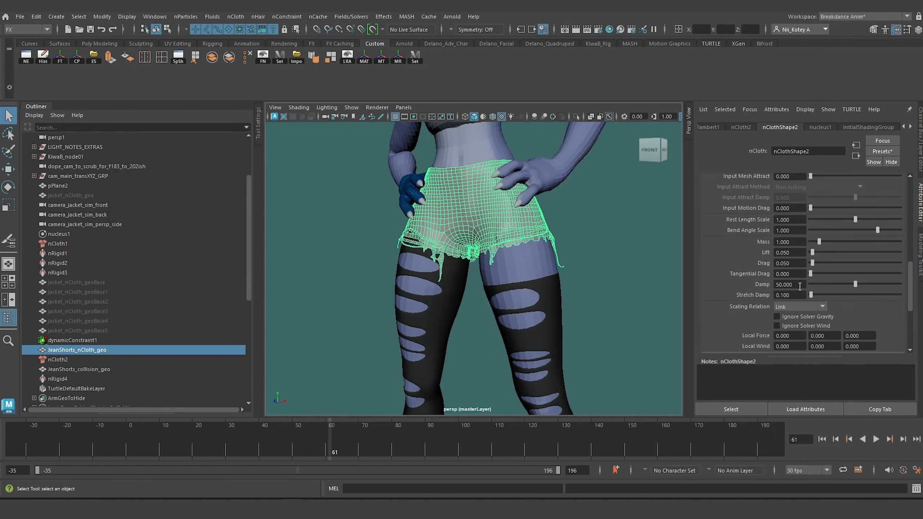
alt+drag(418, 207, 444, 210)
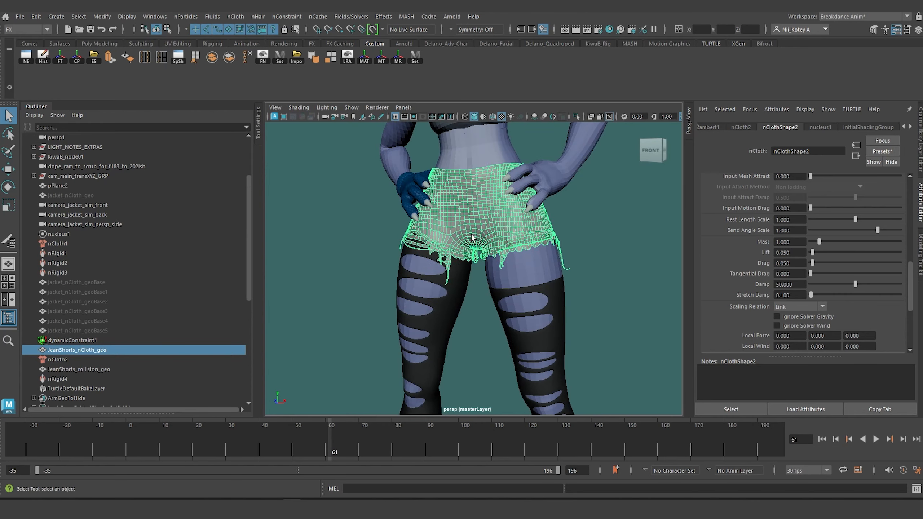
alt+right_drag(484, 252, 465, 226)
alt+middle_drag(465, 227, 471, 273)
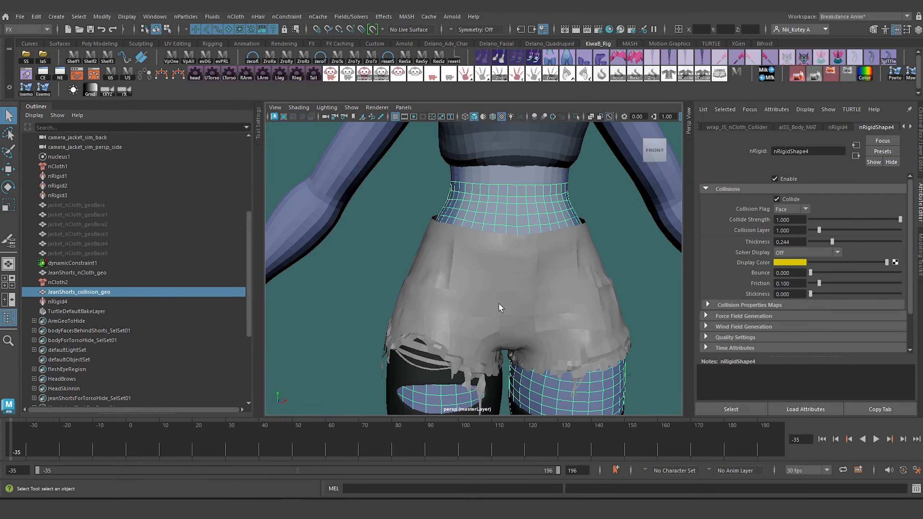
Step: Set the Friction of the JeanShorts_collision_geo passive collider (nRigidShape4) to 1
click(497, 285)
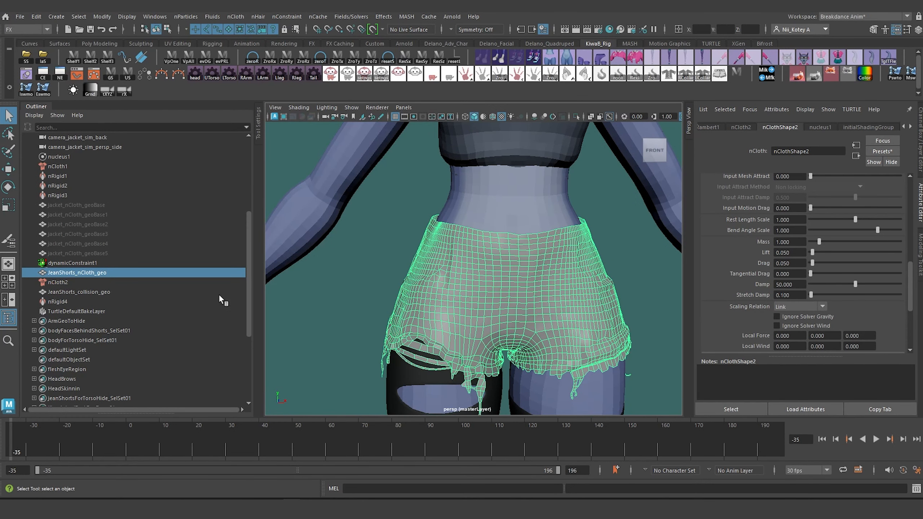
click(486, 225)
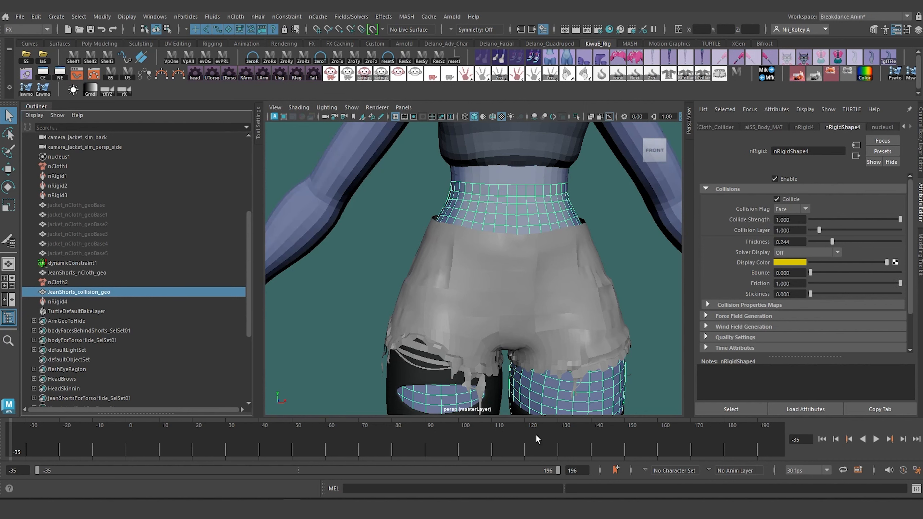
Step: Select the shorts nCloth mesh and open the vertex property painting settings for its Bend attribute
click(493, 306)
alt+middle_drag(484, 299, 474, 251)
click(237, 18)
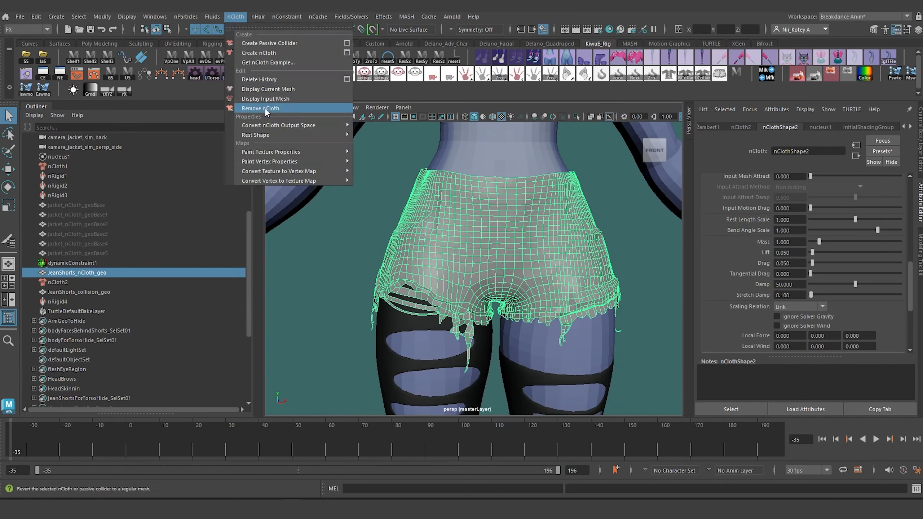
mouse_move(315, 156)
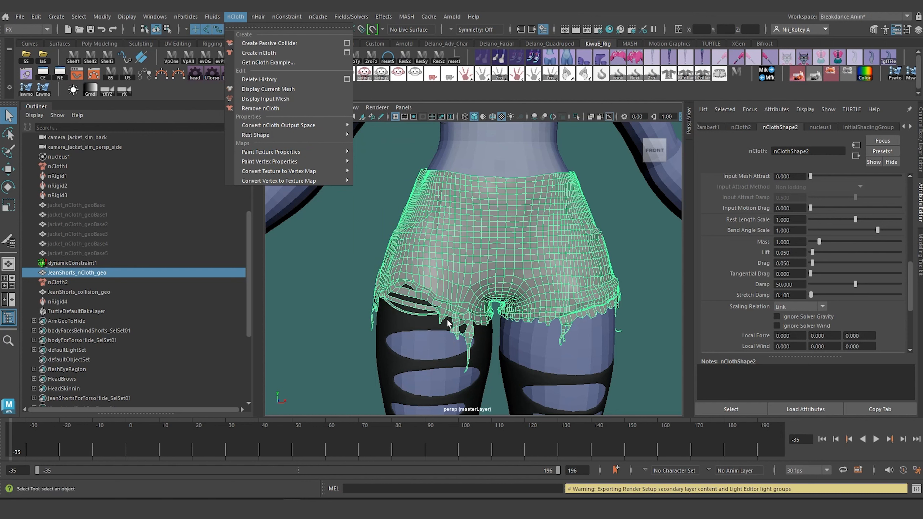
mouse_move(332, 173)
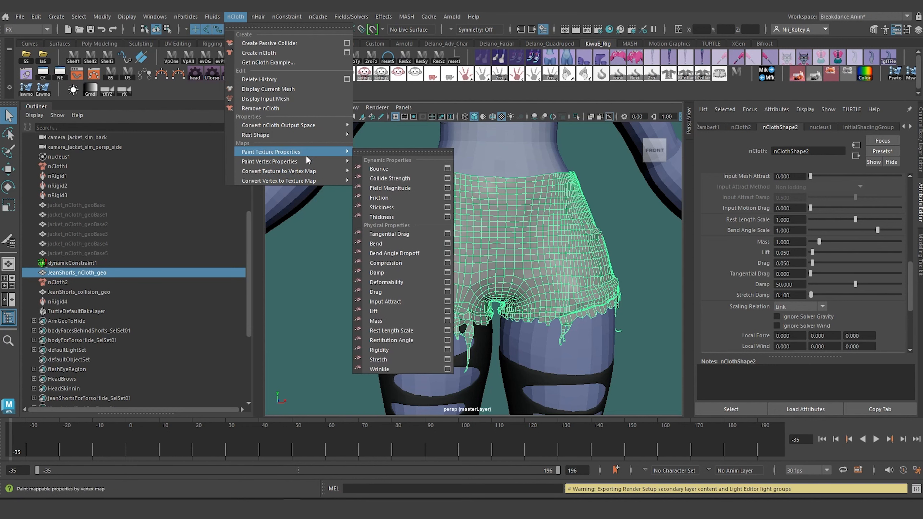
mouse_move(297, 167)
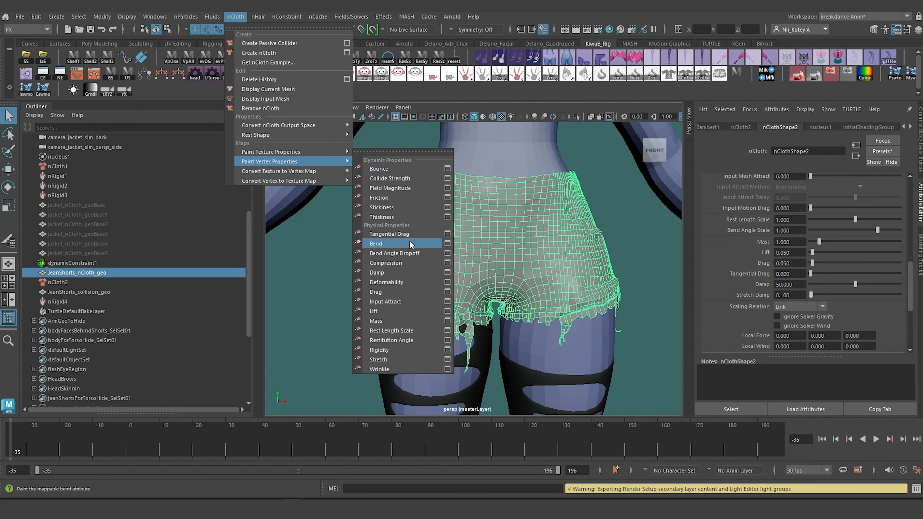
click(447, 243)
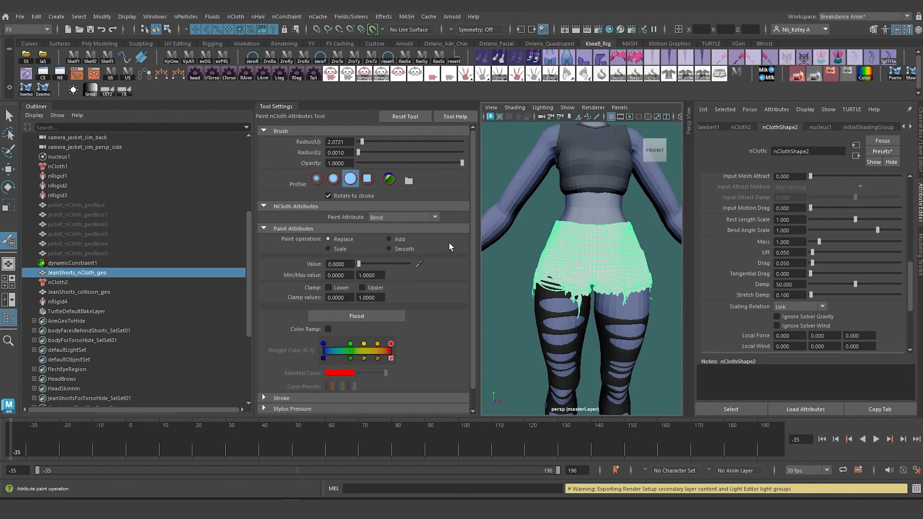
key(f)
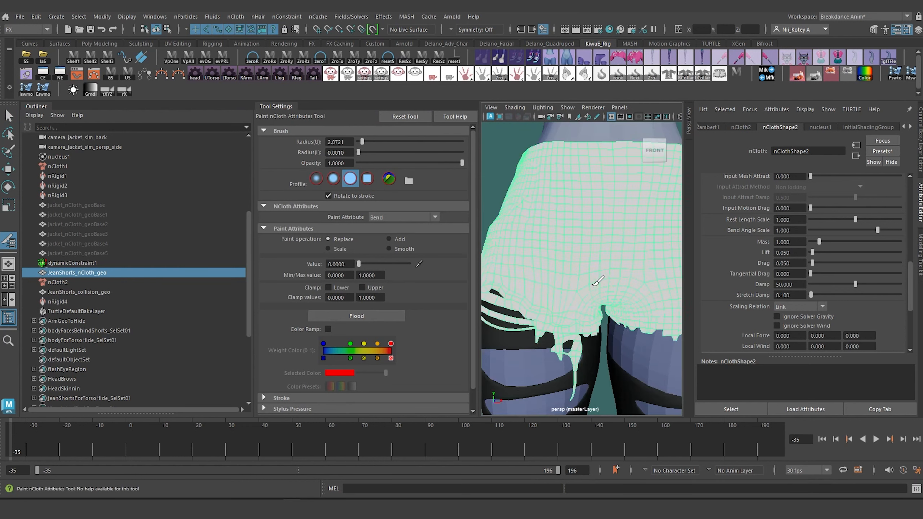
alt+drag(555, 280, 575, 289)
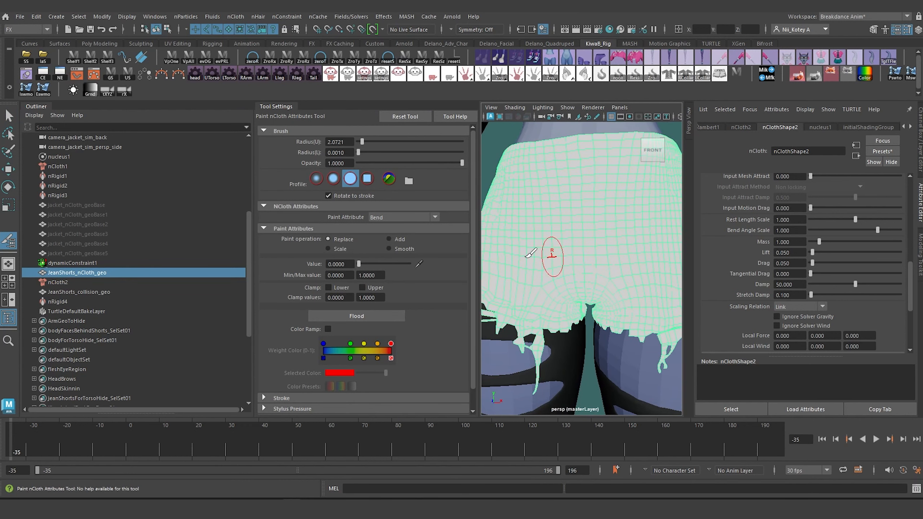
Step: Widen the tool settings area and paint a Bend value of 0 on the long thread hanging from the front hem
double_click(346, 264)
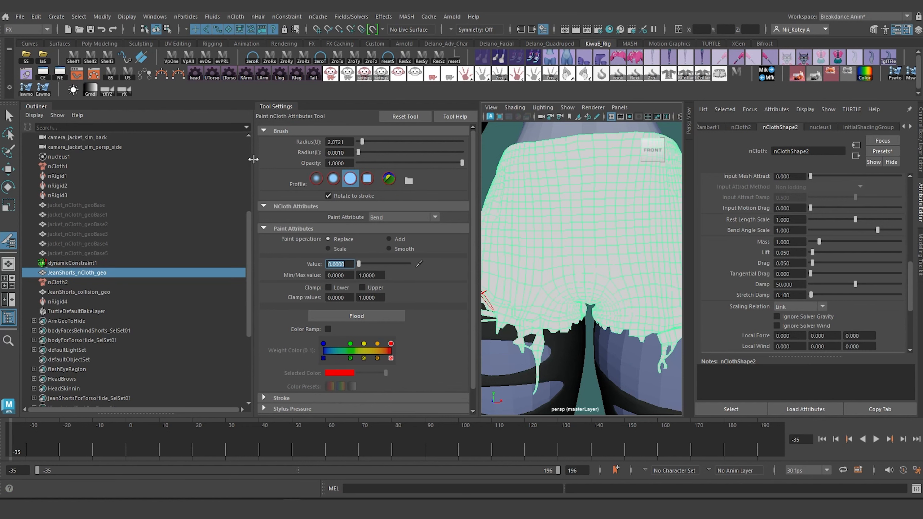
drag(253, 159, 166, 159)
alt+middle_drag(504, 248, 521, 189)
scroll(562, 236, up, 3)
alt+middle_drag(567, 232, 561, 272)
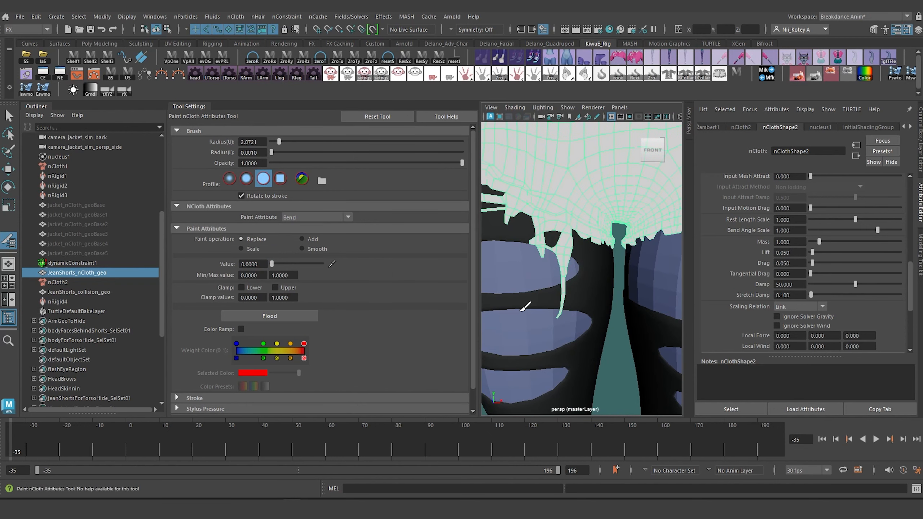
drag(561, 309, 565, 296)
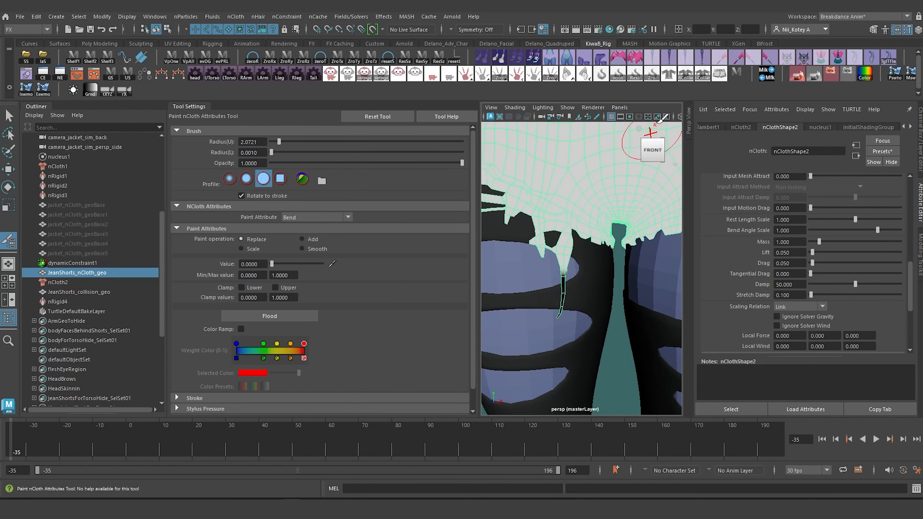
Step: Collapse the Outliner and isolate the shorts mesh in the viewport
click(39, 104)
click(654, 117)
mouse_move(548, 307)
alt+mouse_down()
mouse_move(543, 336)
mouse_move(494, 318)
mouse_move(521, 354)
mouse_move(541, 341)
mouse_move(483, 318)
mouse_move(539, 339)
mouse_move(532, 348)
alt+mouse_up()
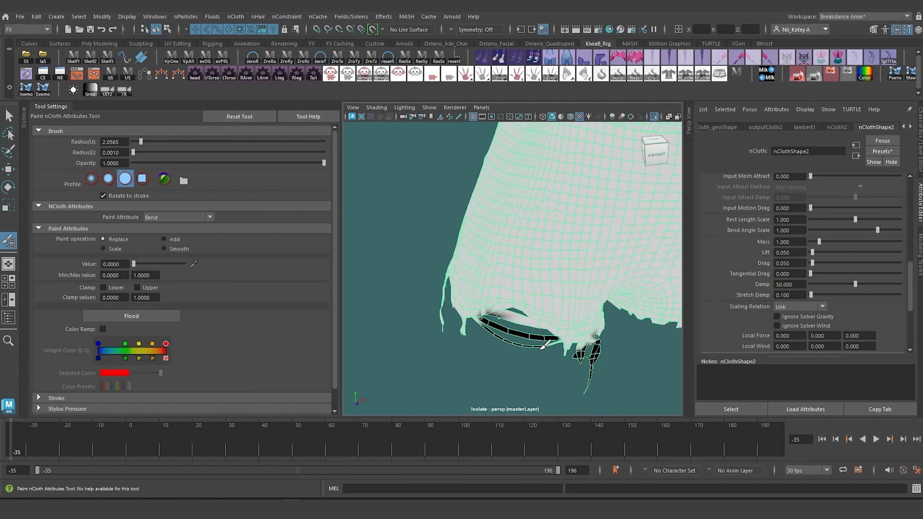
Step: Undo the oversized stroke, reduce the brush radius to about 0.87 and paint zero bend on the torn strip at the character's right front hem
drag(474, 314, 486, 319)
key(ctrl+z)
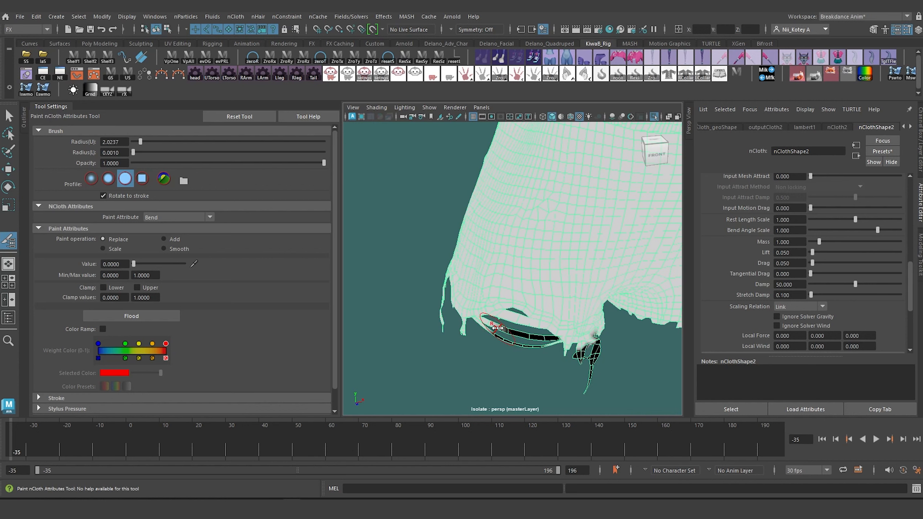
drag(491, 325, 513, 322)
scroll(494, 338, up, 5)
scroll(498, 334, down, 5)
alt+right_drag(508, 327, 548, 355)
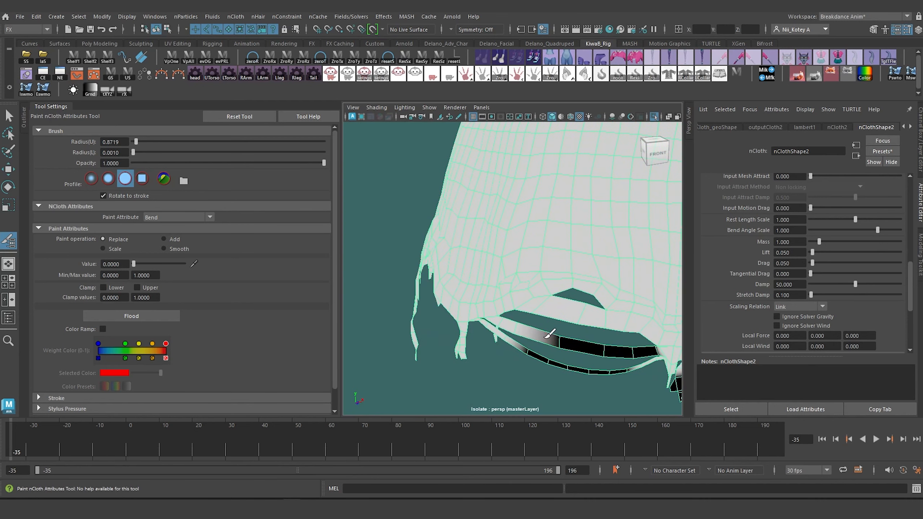
mouse_move(545, 339)
mouse_down()
mouse_move(512, 328)
mouse_move(525, 355)
mouse_move(579, 345)
mouse_up()
Step: Paint zero bend on the loose threads along the outer side and back hem of the character's right leg
alt+middle_drag(564, 341, 456, 329)
alt+drag(456, 329, 520, 335)
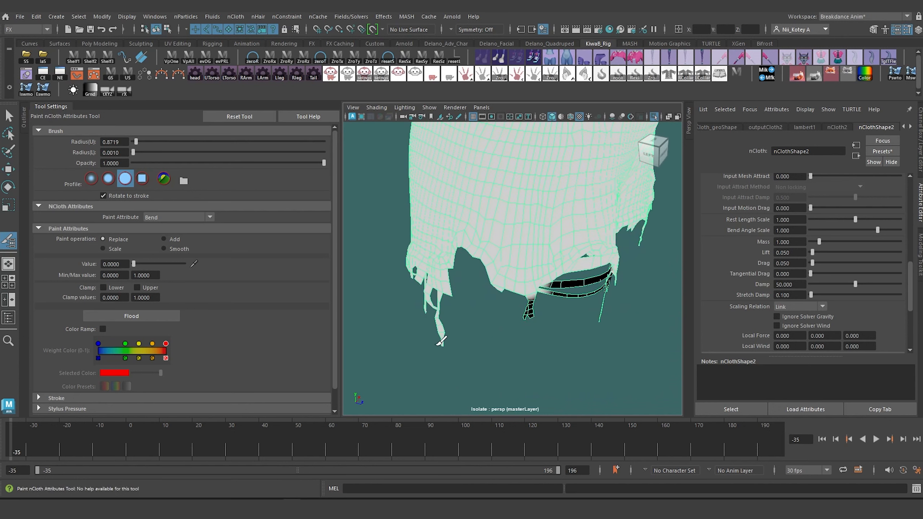
alt+drag(453, 341, 492, 333)
mouse_move(543, 285)
mouse_down()
mouse_move(534, 269)
mouse_move(549, 261)
mouse_move(540, 304)
mouse_up()
drag(548, 265, 556, 262)
mouse_move(522, 312)
alt+mouse_down()
mouse_move(608, 311)
mouse_move(587, 309)
alt+mouse_up()
mouse_move(548, 276)
mouse_down()
mouse_move(555, 281)
mouse_move(520, 292)
mouse_move(511, 375)
mouse_up()
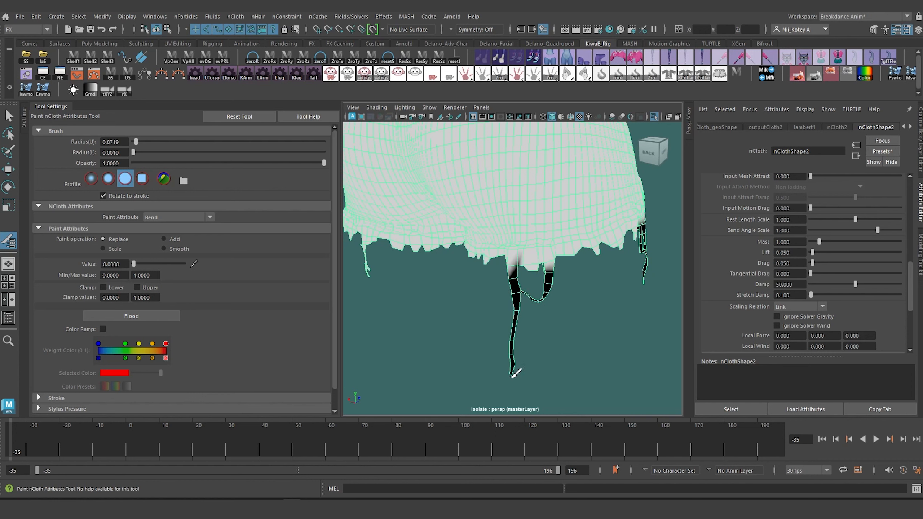
alt+drag(512, 317, 490, 329)
mouse_move(490, 286)
mouse_down()
mouse_move(525, 281)
mouse_move(511, 282)
mouse_move(573, 200)
mouse_up()
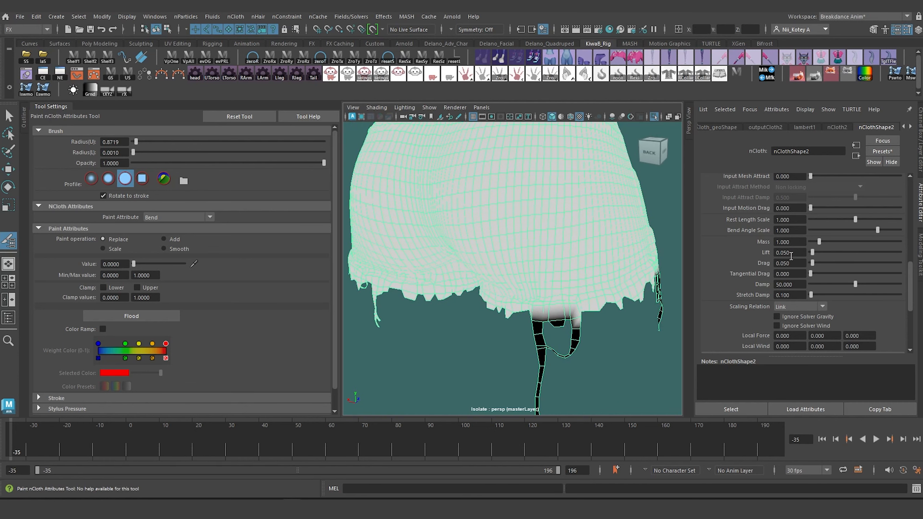
Step: Paint zero bend on the loose thread hanging from the back hem of the character's left leg and undo the last stroke
scroll(800, 240, up, 5)
alt+middle_drag(485, 339, 531, 298)
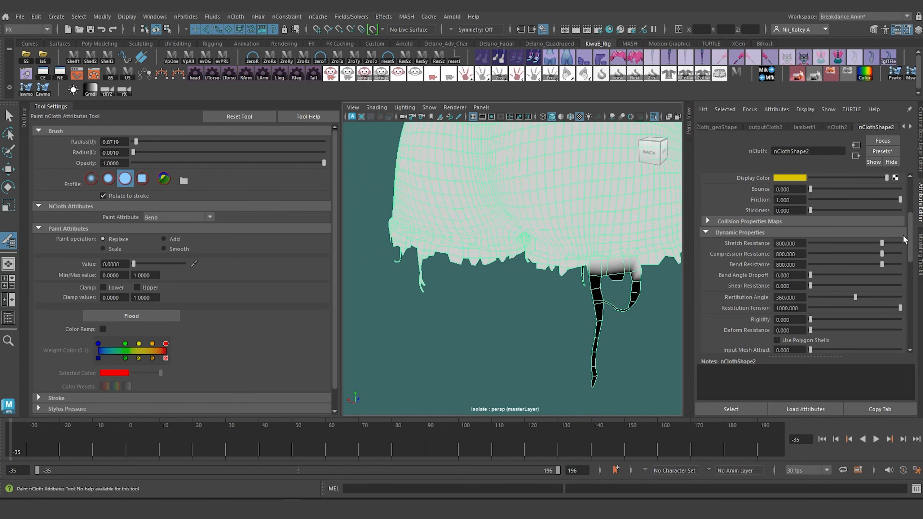
alt+drag(507, 315, 537, 337)
alt+right_drag(447, 342, 478, 343)
alt+middle_drag(479, 344, 471, 313)
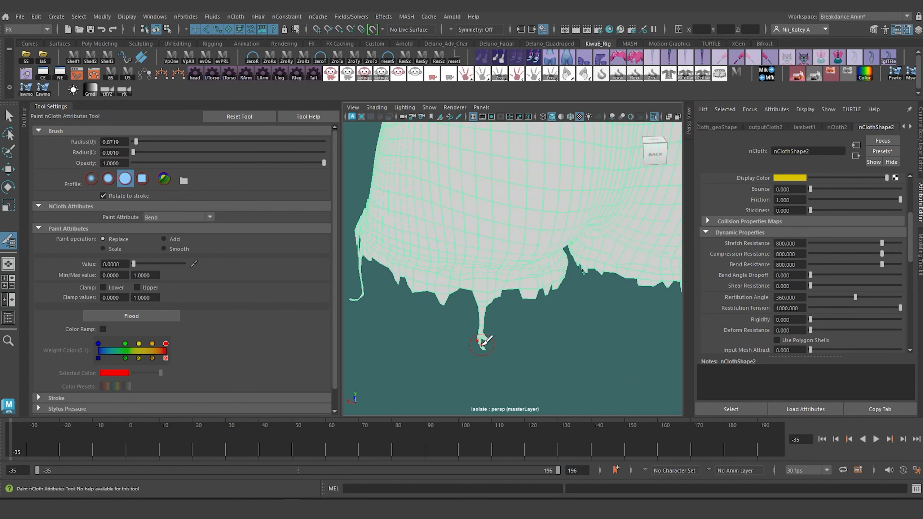
drag(482, 343, 481, 295)
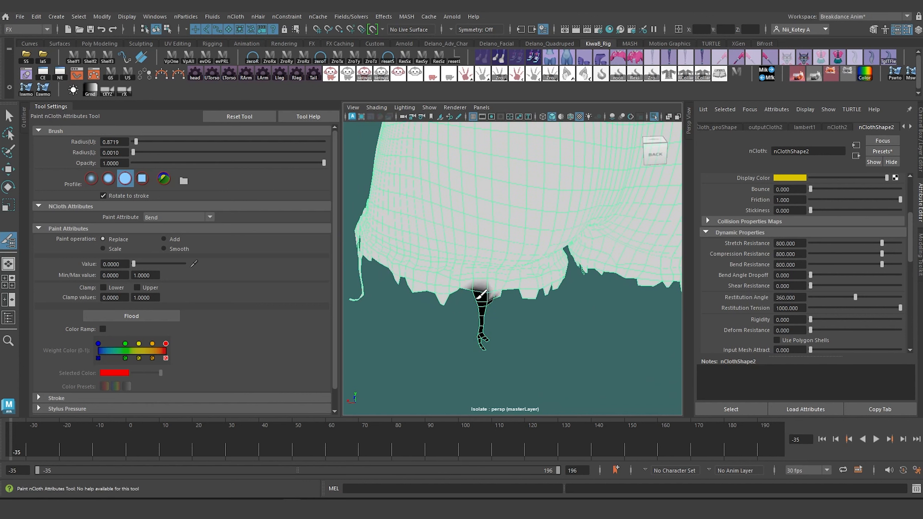
key(ctrl+z)
Step: Paint zero bend on the loose threads along the outer side and front hem of the character's left leg
mouse_move(453, 289)
alt+mouse_down()
mouse_move(472, 315)
mouse_move(455, 330)
alt+mouse_up()
mouse_move(403, 394)
mouse_down()
mouse_move(415, 377)
mouse_move(387, 388)
mouse_move(446, 347)
mouse_move(450, 299)
mouse_up()
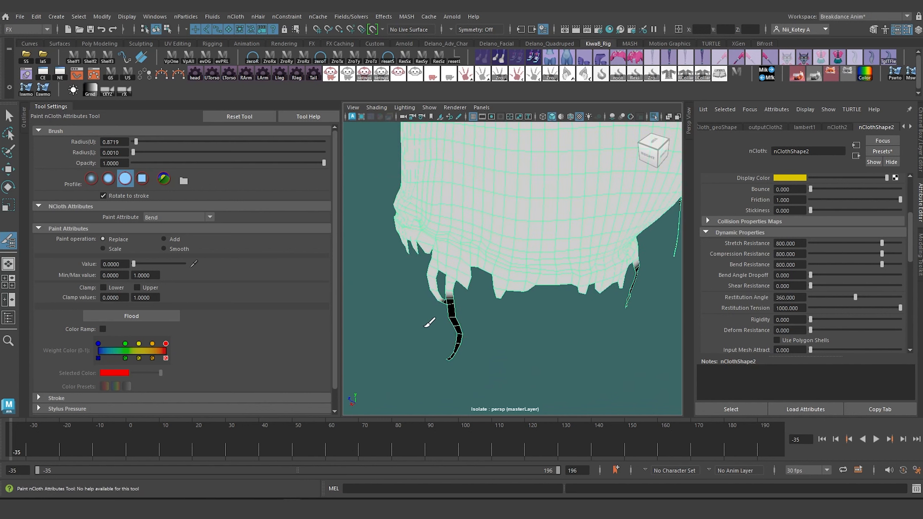
alt+drag(483, 358, 498, 341)
alt+right_drag(421, 301, 452, 298)
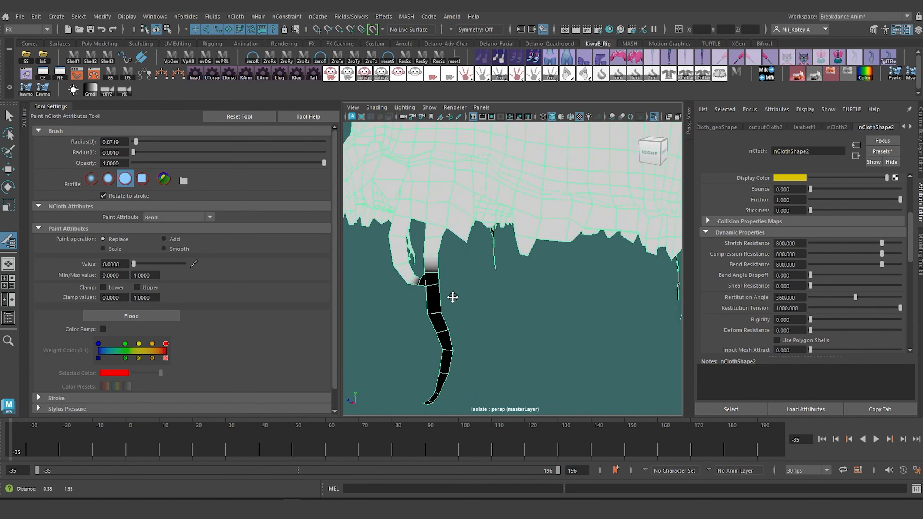
alt+middle_drag(451, 277, 463, 339)
drag(487, 325, 512, 314)
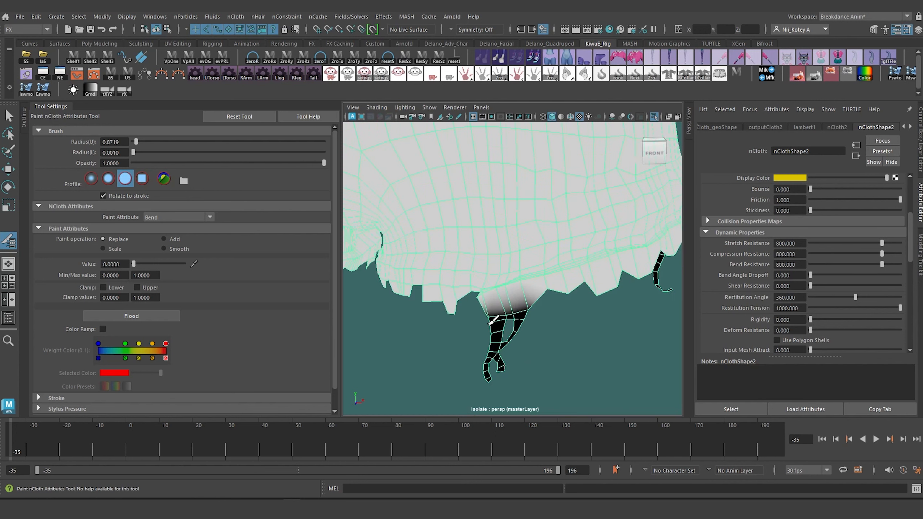
Step: Reduce the brush radius to about 0.48 and check the painted threads around both leg hems
mouse_move(507, 334)
alt+right_down()
mouse_move(471, 332)
mouse_move(523, 321)
alt+right_up()
scroll(520, 323, up, 5)
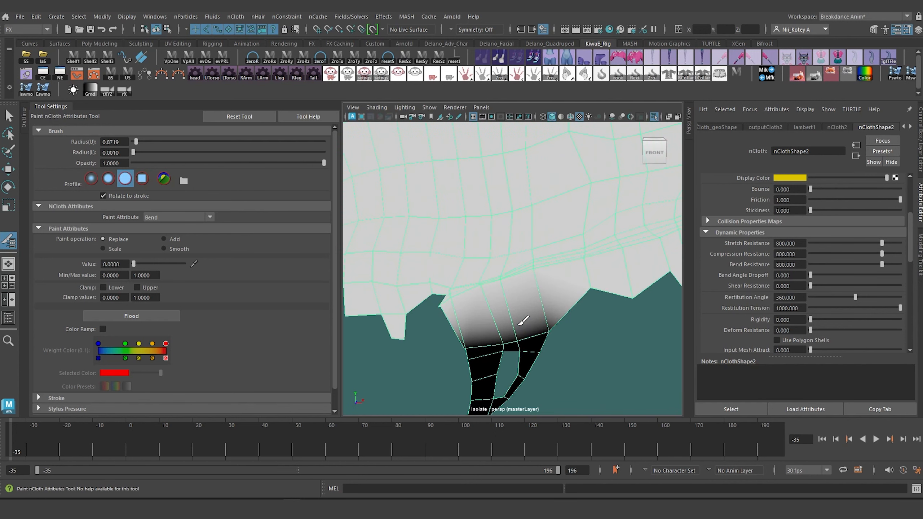
key(b)
mouse_move(521, 322)
mouse_down()
mouse_move(523, 314)
mouse_move(498, 320)
mouse_up()
scroll(527, 323, down, 5)
alt+drag(601, 223, 441, 262)
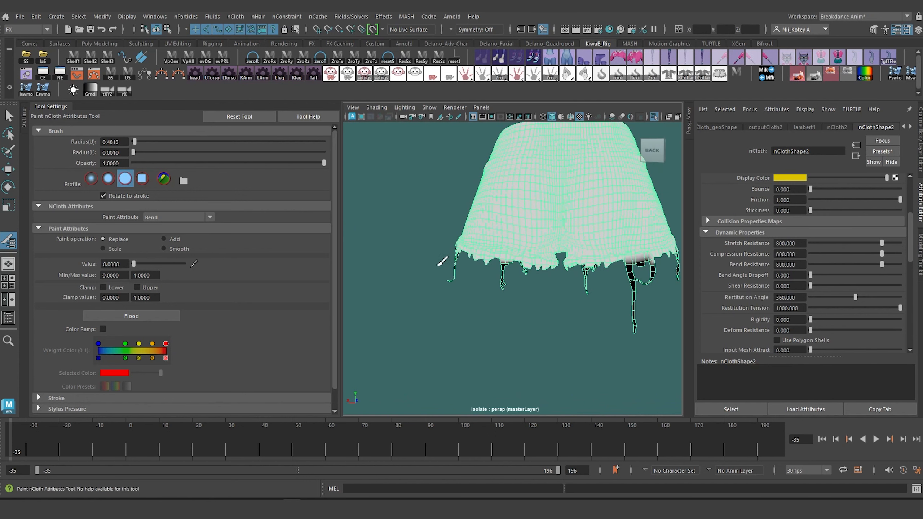
mouse_move(595, 298)
alt+mouse_down()
mouse_move(408, 302)
mouse_move(513, 297)
mouse_move(474, 326)
mouse_move(489, 323)
alt+mouse_up()
alt+right_drag(545, 352, 603, 355)
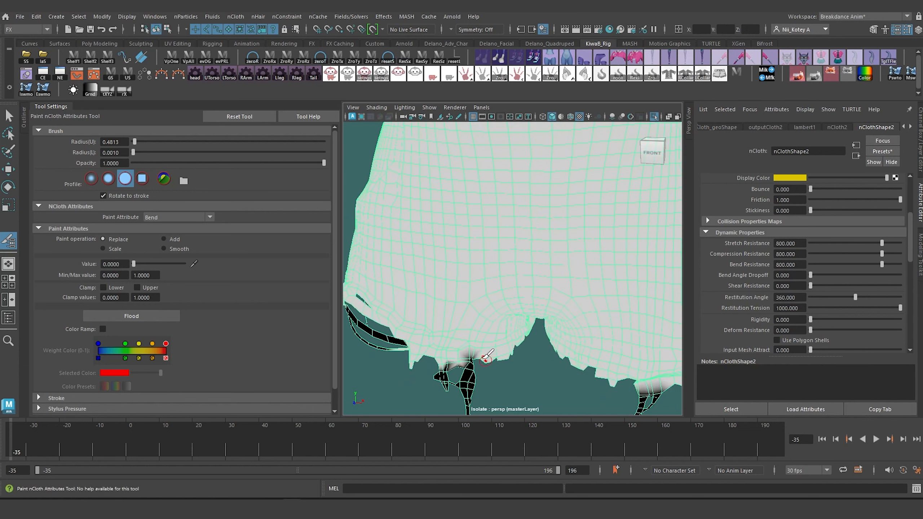
Step: Turn off isolation to show the whole character, leave the paint tool and return the shorts to object selection
key(f)
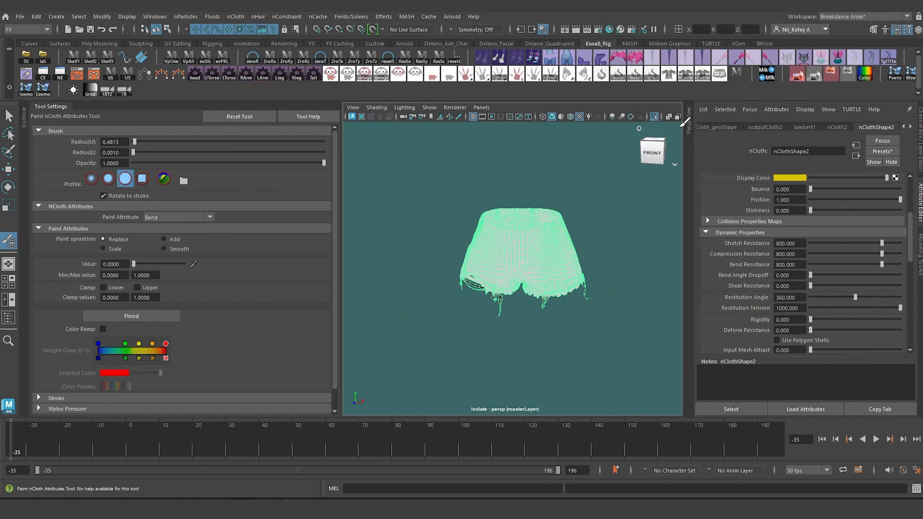
click(654, 117)
scroll(509, 258, up, 3)
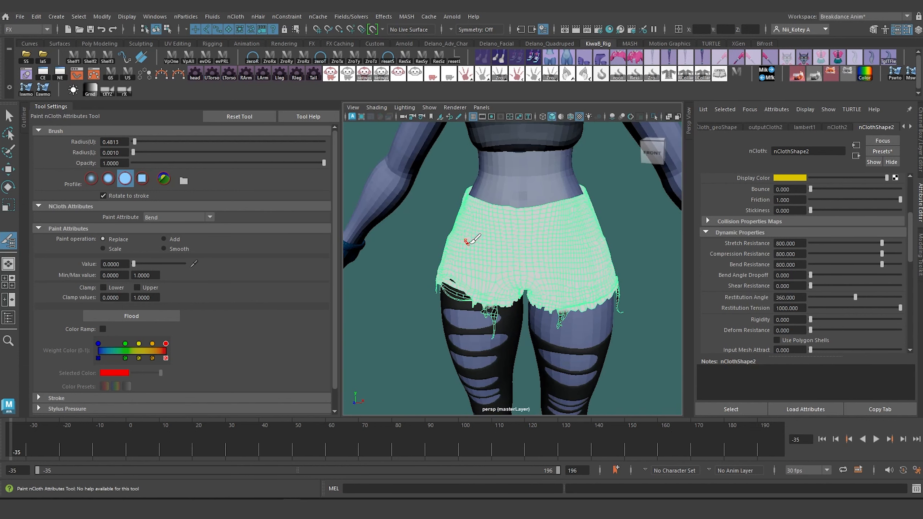
key(q)
right_drag(514, 235, 548, 178)
scroll(521, 275, down, 5)
alt+drag(522, 274, 480, 285)
alt+right_drag(387, 347, 450, 286)
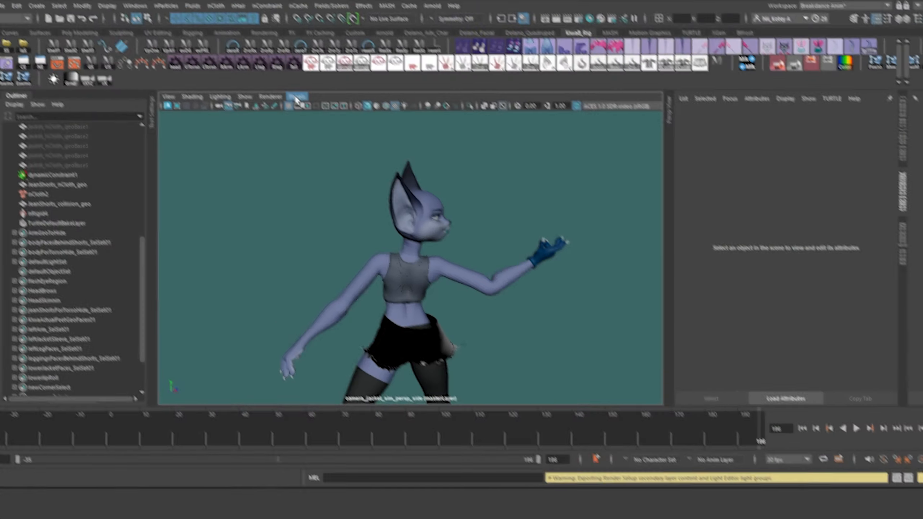
Step: Switch the viewport to the persp camera and rewind the animation to frame -35
click(316, 107)
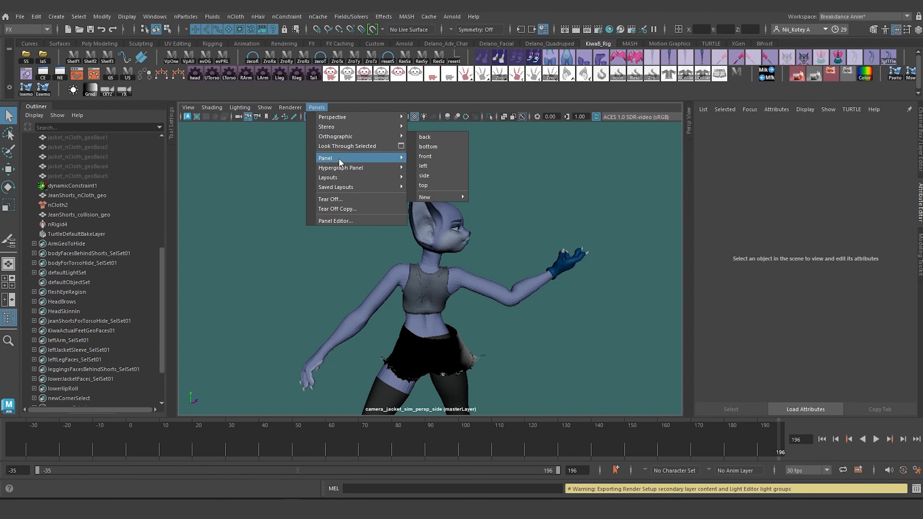
mouse_move(380, 141)
mouse_move(385, 118)
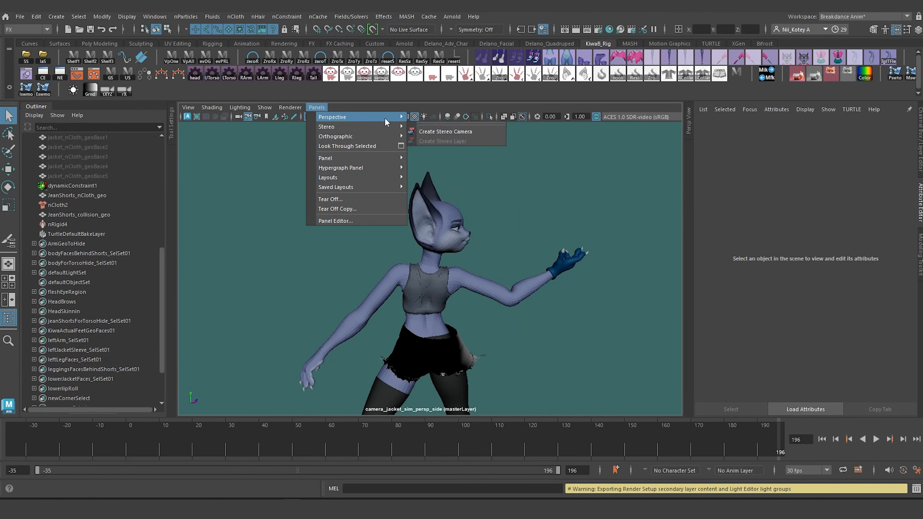
click(457, 163)
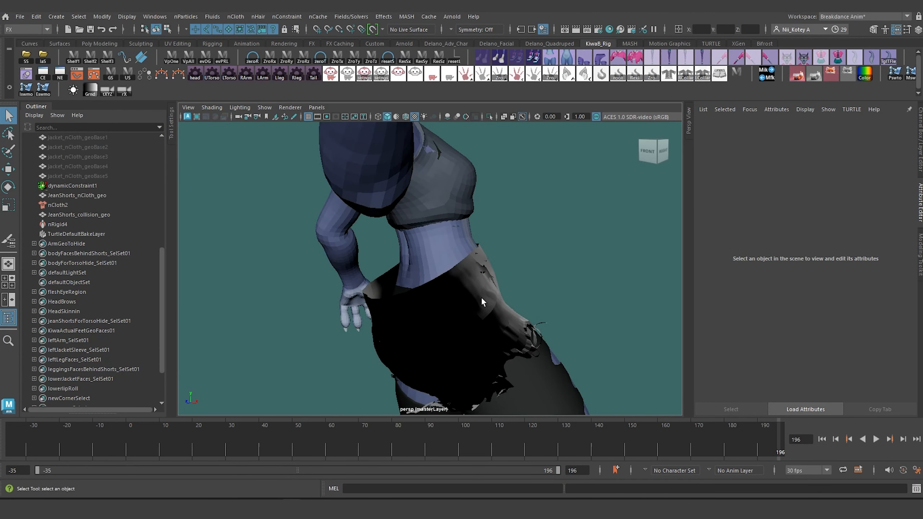
click(821, 439)
scroll(498, 348, up, 5)
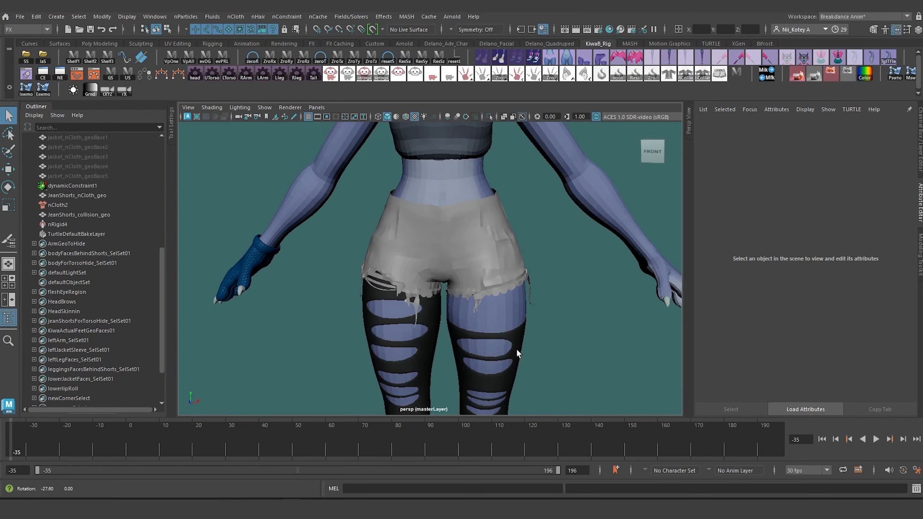
Step: Select the JeanShorts_nCloth_geo mesh and switch it to edge selection
click(467, 271)
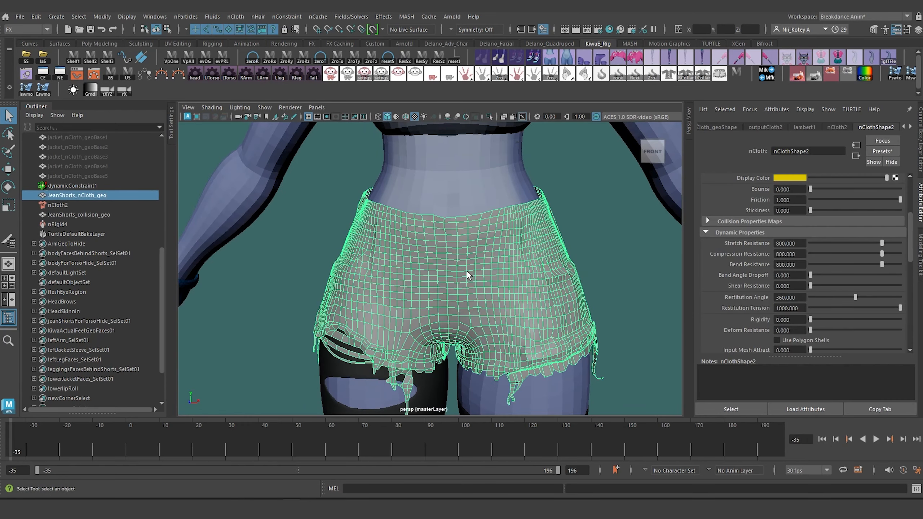
mouse_move(467, 271)
alt+mouse_down()
mouse_move(510, 276)
mouse_move(469, 265)
alt+mouse_up()
scroll(450, 237, up, 3)
alt+middle_drag(327, 172, 326, 219)
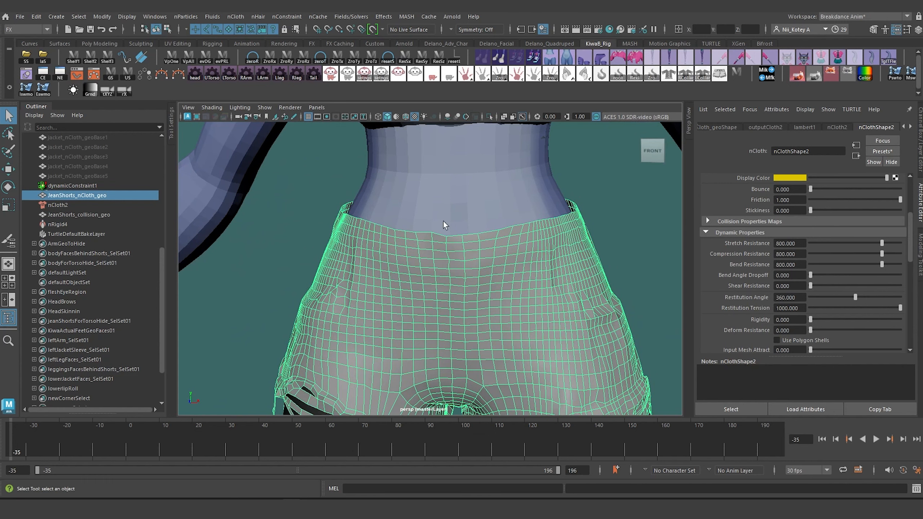
alt+drag(444, 222, 451, 245)
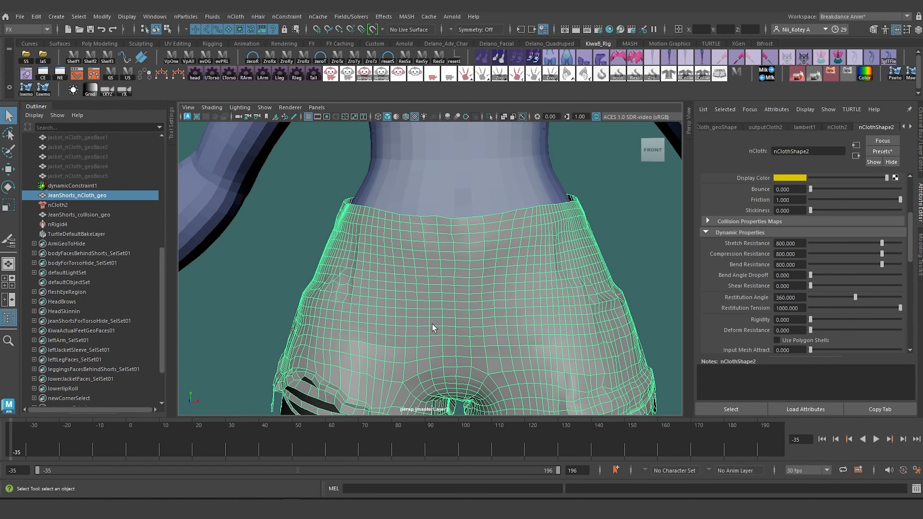
alt+drag(569, 271, 559, 252)
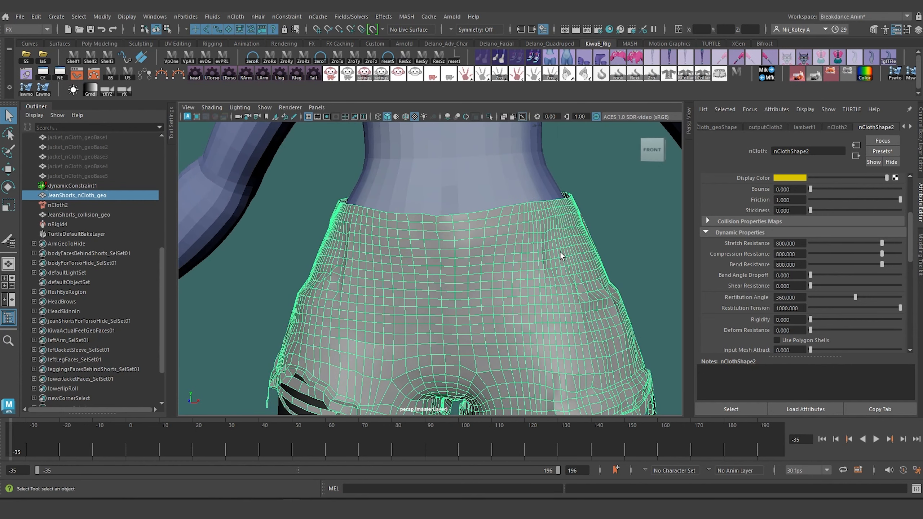
right_drag(563, 189, 540, 190)
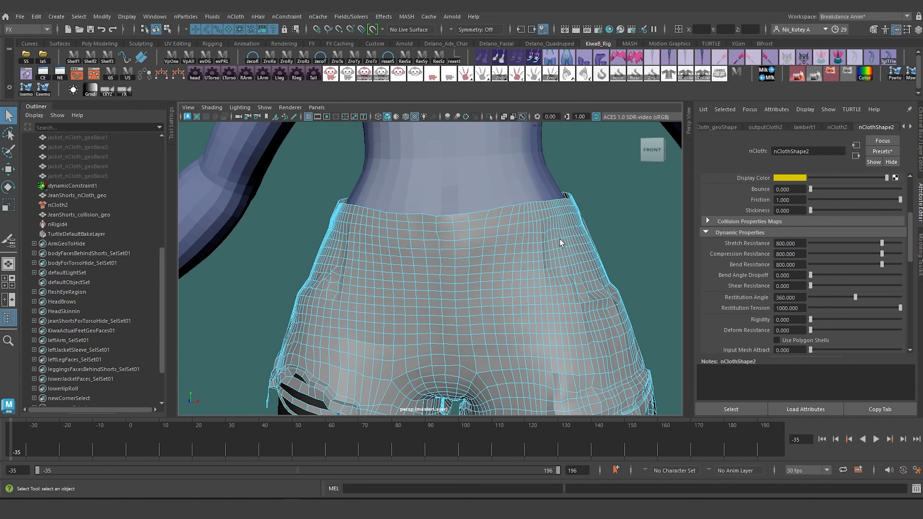
click(514, 247)
alt+drag(509, 246, 422, 247)
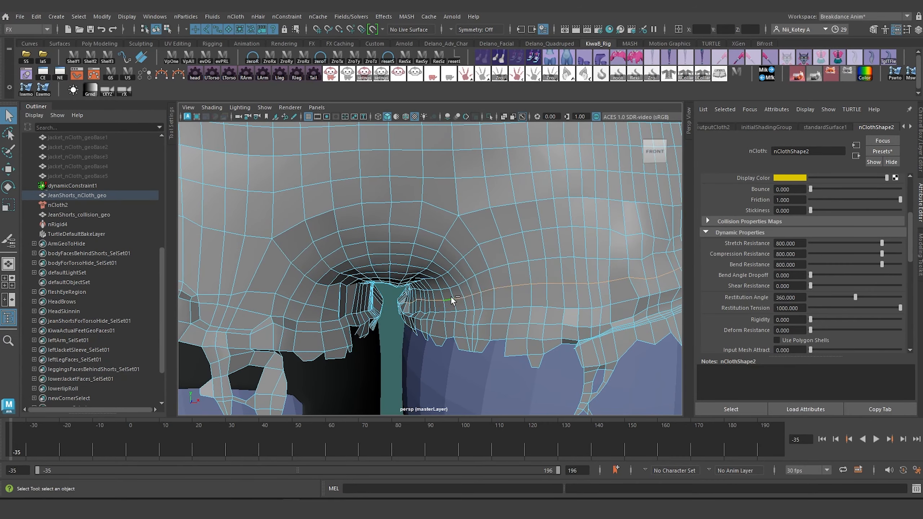
Step: Add the edges around the back outer corner of the torn hem on the character's right leg to the selection
scroll(446, 298, down, 8)
alt+drag(458, 300, 114, 299)
scroll(410, 296, up, 5)
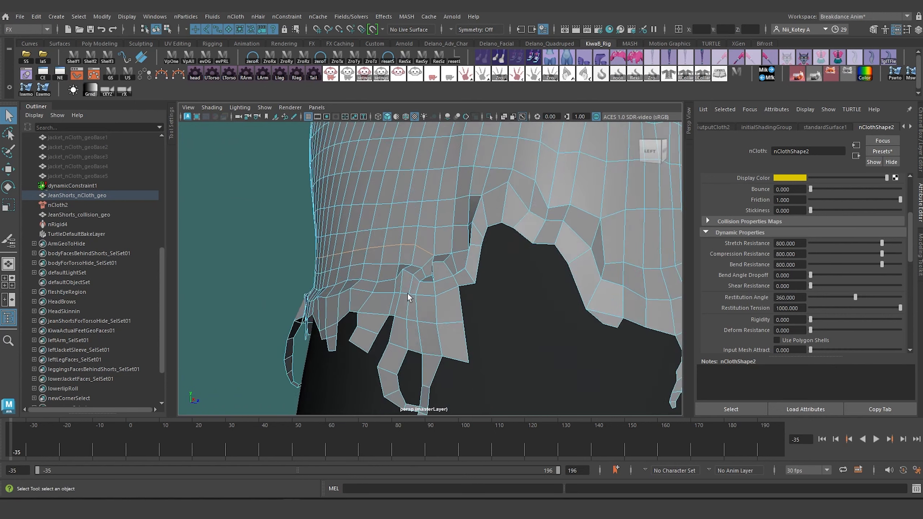
alt+middle_drag(409, 296, 426, 345)
shift+click(470, 255)
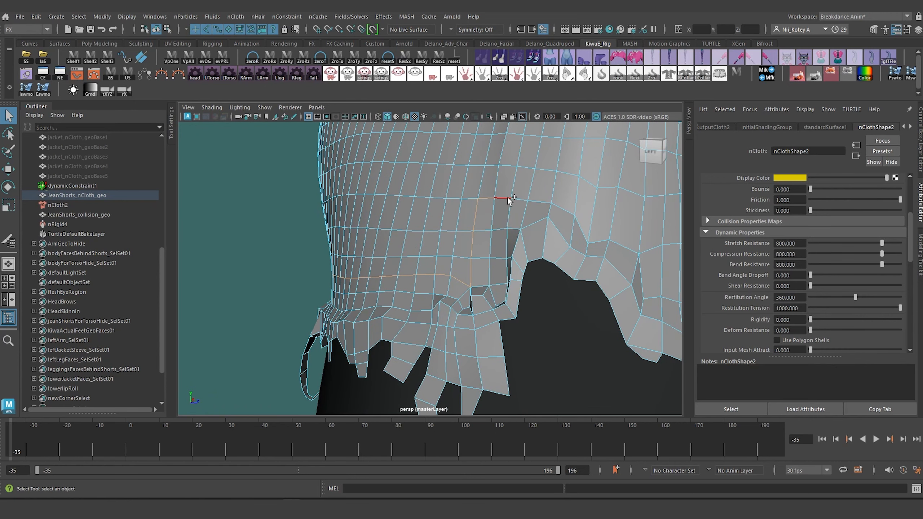
shift+click(543, 204)
Step: Extend the edge selection above the torn holes along the outer side of the character's right leg
alt+drag(624, 276, 443, 309)
shift+click(297, 298)
shift+click(308, 306)
shift+click(343, 337)
shift+click(353, 369)
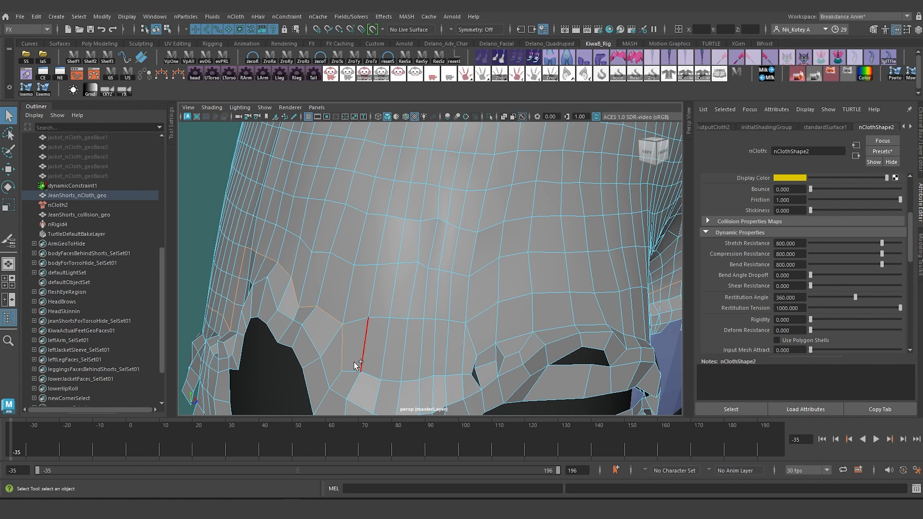
shift+click(373, 378)
shift+click(390, 380)
shift+click(425, 378)
shift+click(455, 374)
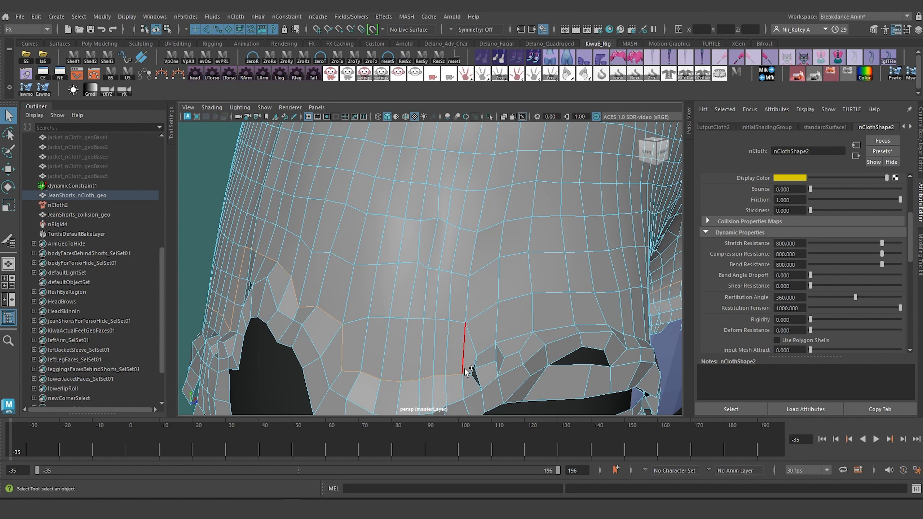
shift+click(481, 352)
shift+click(520, 336)
alt+drag(523, 353, 492, 356)
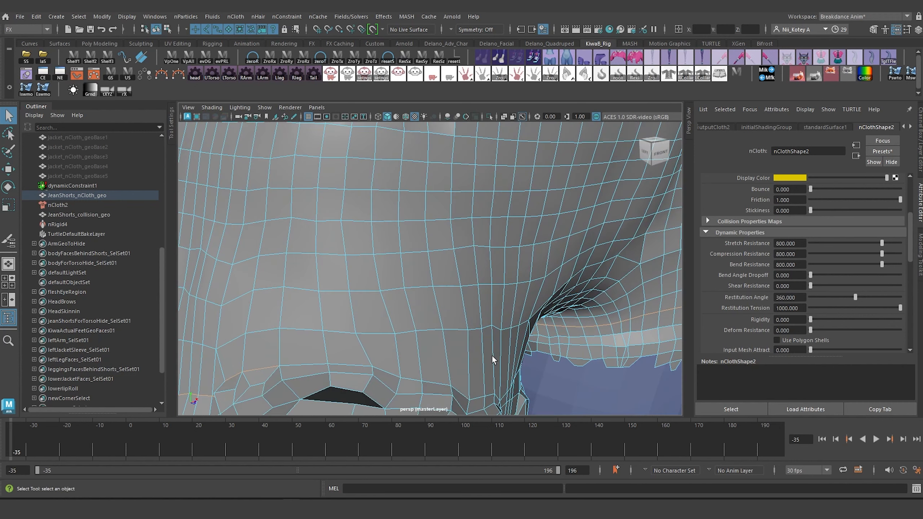
Step: Continue the edge selection along the front hem of the character's right leg to the inner thigh
shift+click(316, 363)
shift+click(345, 364)
shift+click(384, 367)
alt+drag(434, 379, 309, 285)
shift+click(339, 300)
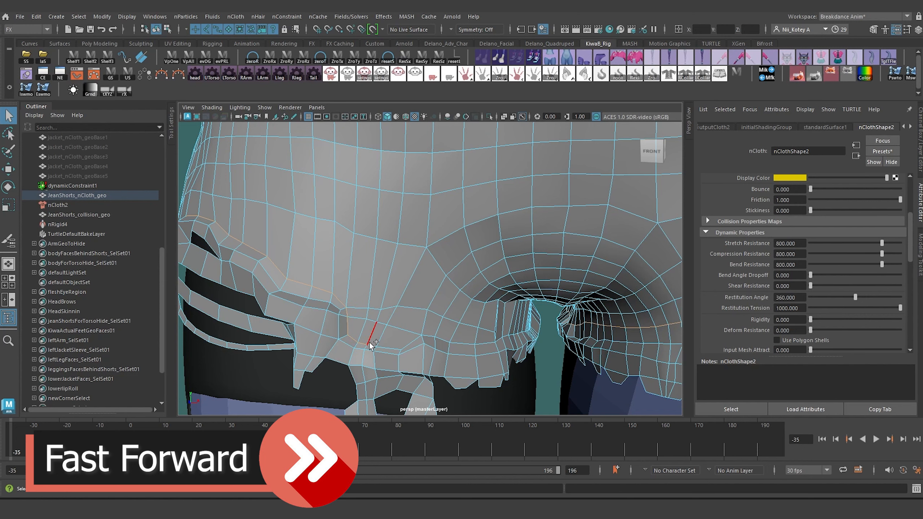
shift+click(384, 347)
shift+click(412, 343)
alt+drag(501, 337, 353, 308)
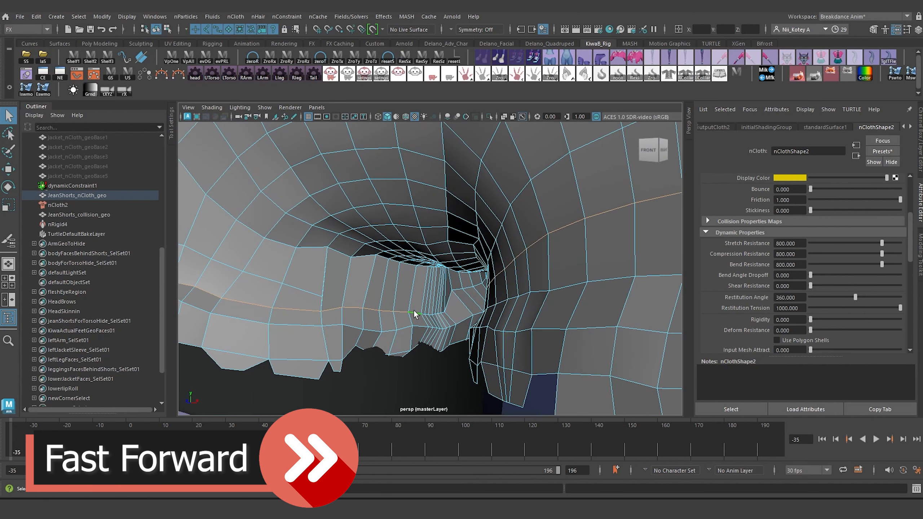
alt+drag(414, 314, 278, 271)
Step: Deselect the edges that run too high above the hem on the back of the character's left leg
ctrl+drag(527, 323, 534, 325)
ctrl+drag(634, 316, 493, 300)
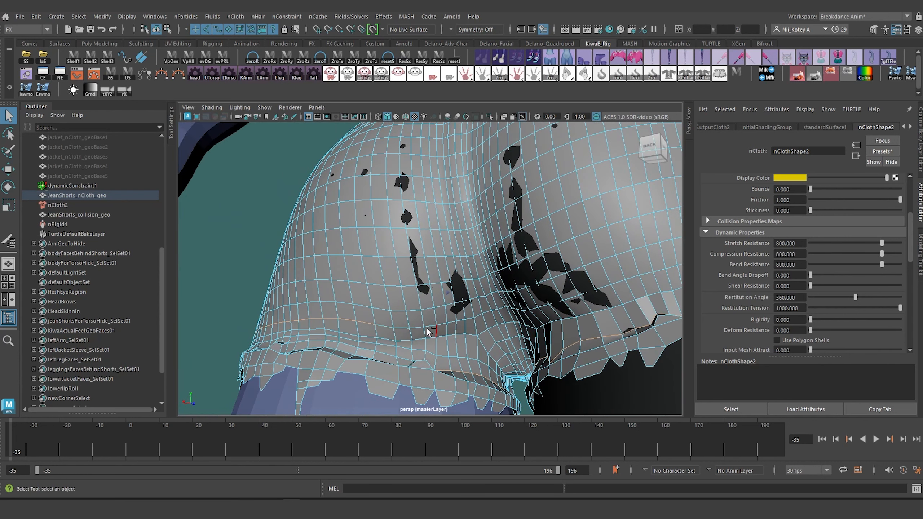
ctrl+drag(327, 300, 382, 322)
alt+drag(382, 322, 361, 317)
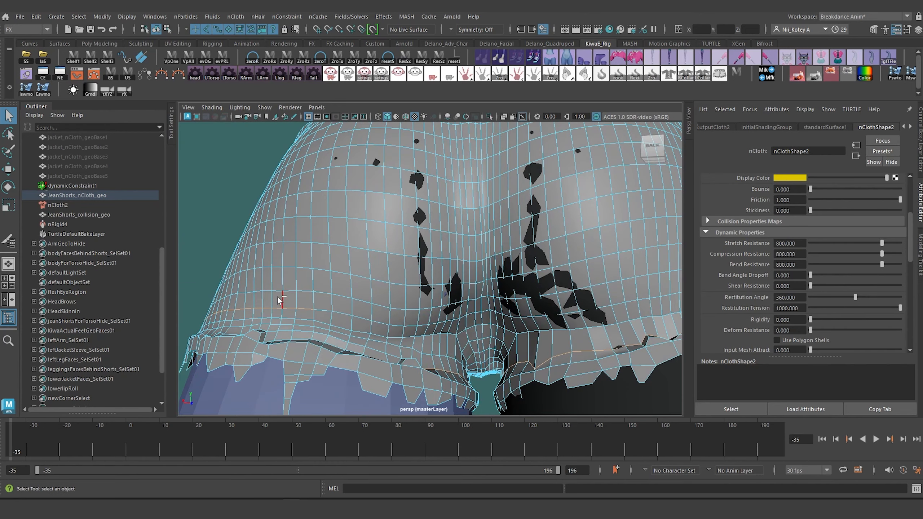
ctrl+drag(272, 294, 320, 311)
alt+middle_drag(306, 301, 372, 308)
ctrl+drag(247, 287, 472, 345)
Step: Select the edges just above the fray along the back and outer side of the character's left leg hem
scroll(417, 345, up, 3)
shift+click(429, 365)
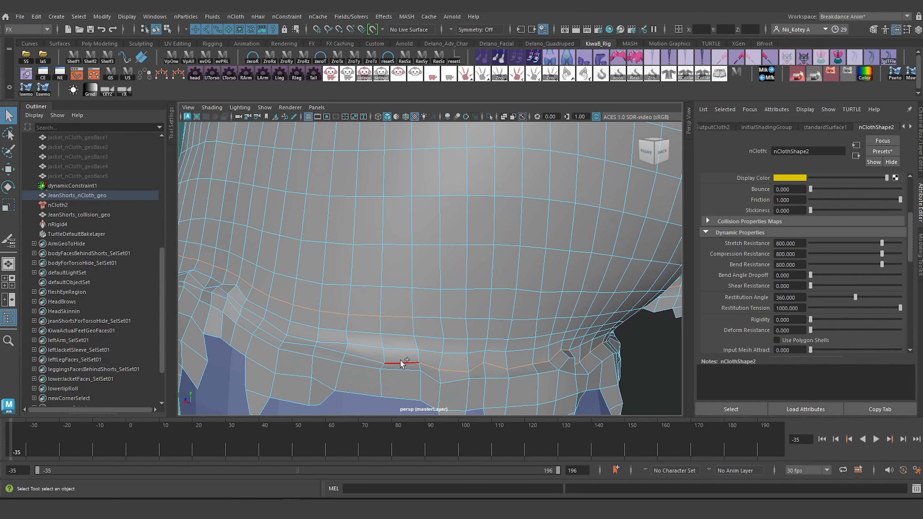
shift+click(401, 353)
shift+click(335, 344)
mouse_move(268, 301)
alt+mouse_down()
mouse_move(319, 319)
mouse_move(364, 302)
mouse_move(370, 309)
mouse_move(515, 297)
mouse_move(468, 298)
mouse_move(572, 257)
mouse_move(551, 238)
mouse_move(557, 311)
mouse_move(527, 347)
alt+mouse_up()
click(8, 151)
key(w)
shift+click(564, 298)
shift+click(530, 321)
mouse_move(464, 355)
alt+mouse_down()
mouse_move(473, 357)
mouse_move(488, 315)
mouse_move(494, 334)
mouse_move(450, 352)
mouse_move(490, 323)
alt+mouse_up()
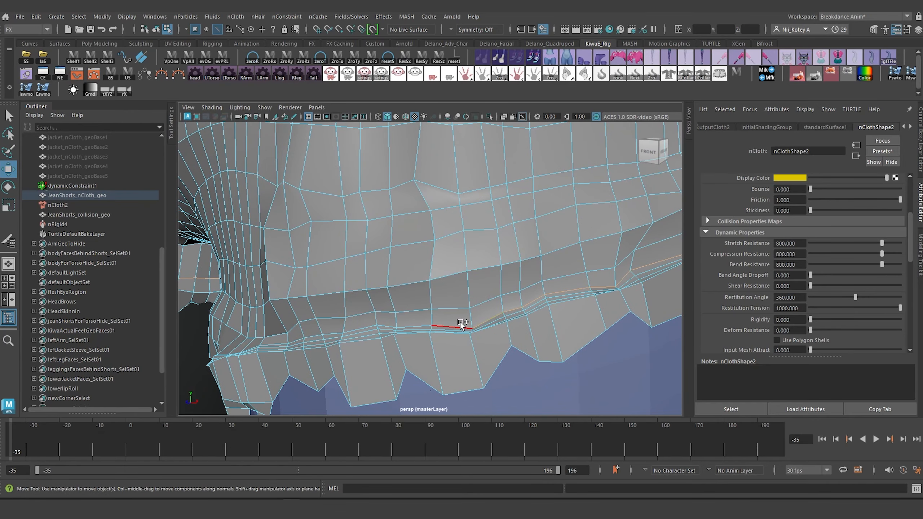
Step: Add the edges under the fold at the outer front hem of the character's left leg to the selection
alt+drag(453, 331, 461, 358)
shift+click(434, 350)
shift+click(409, 357)
shift+click(377, 363)
alt+drag(376, 363, 400, 357)
alt+middle_drag(363, 363, 525, 333)
Step: Add the edges just above the fray along the front hem of the character's left leg to the selection
shift+click(526, 311)
shift+click(507, 322)
shift+click(484, 330)
shift+click(450, 336)
shift+click(414, 332)
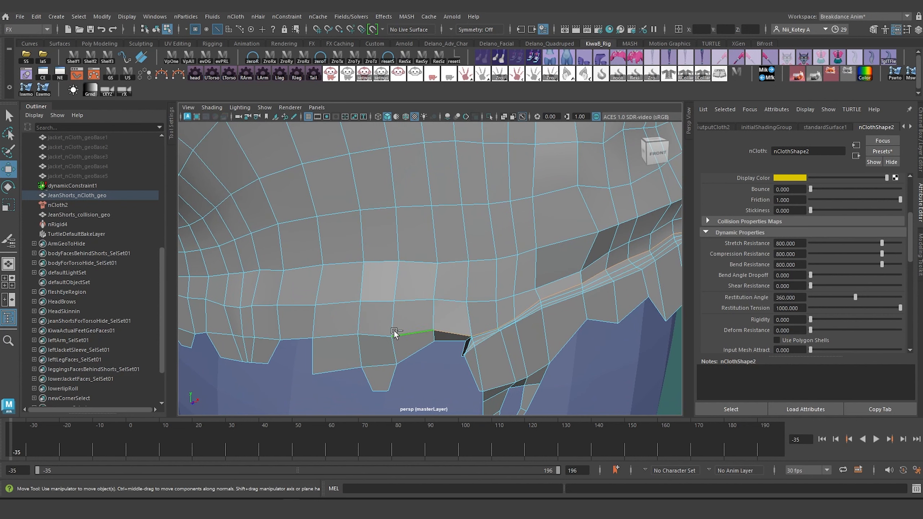
shift+click(385, 336)
Step: Continue the edge selection along the hem around the inner thigh of the character's left leg
scroll(378, 320, down, 3)
alt+drag(377, 320, 411, 259)
shift+click(412, 258)
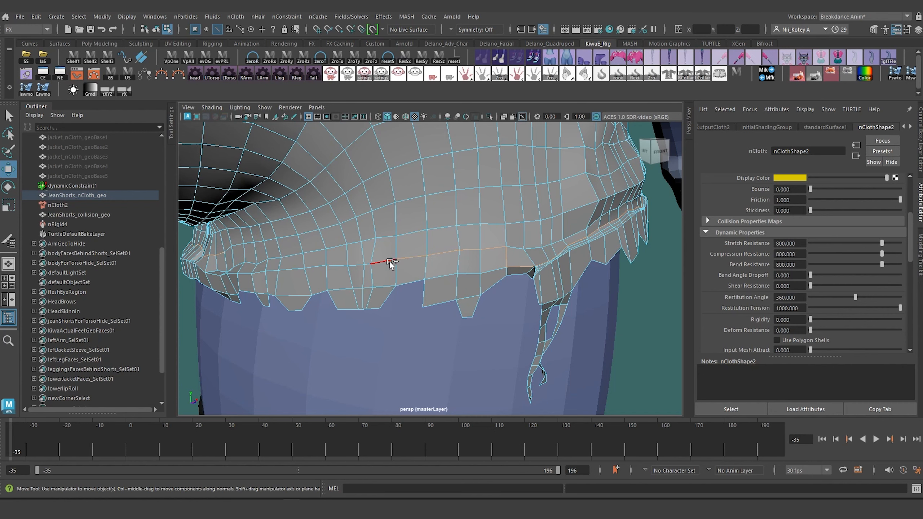
shift+click(353, 267)
shift+click(337, 266)
shift+click(314, 266)
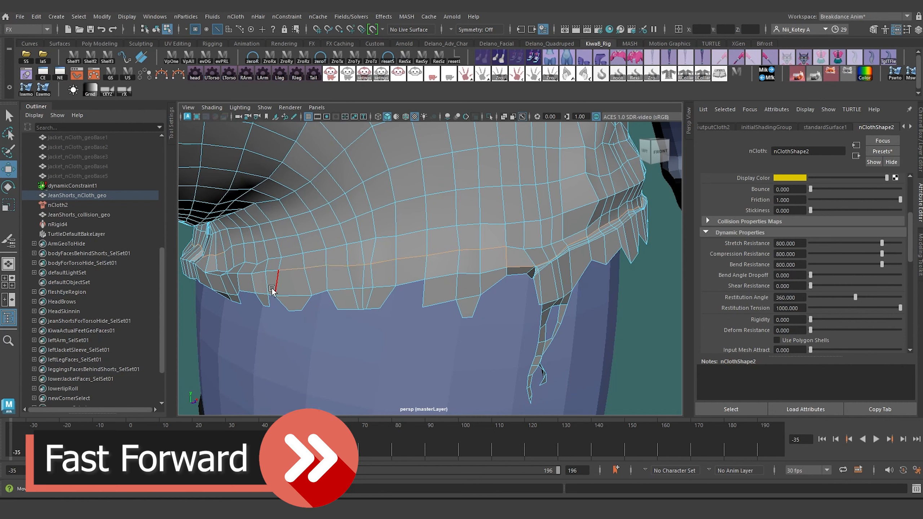
scroll(332, 287, up, 2)
alt+drag(272, 289, 227, 287)
shift+click(310, 278)
shift+click(259, 285)
shift+click(224, 283)
scroll(304, 280, down, 5)
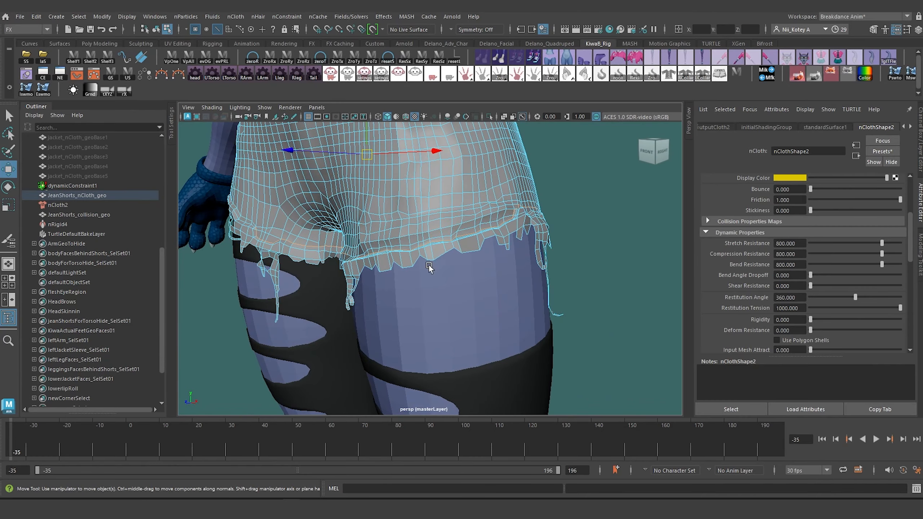
Step: Add the missing edge above the fray on the outer back hem of the character's right leg
alt+drag(436, 264, 264, 264)
scroll(368, 271, up, 4)
alt+drag(368, 270, 321, 277)
alt+right_drag(321, 277, 428, 319)
alt+drag(429, 320, 411, 319)
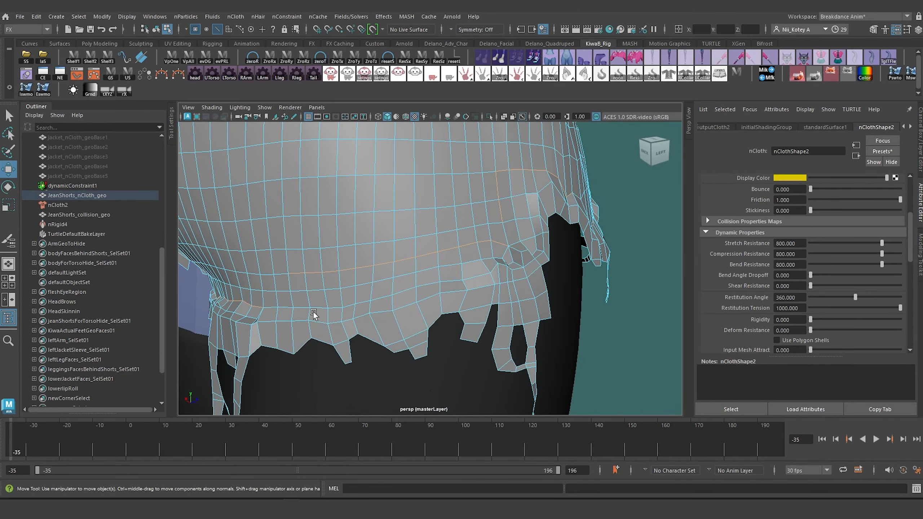
shift+click(271, 308)
Step: Add the horizontal edge loop below the waistband and the vertical centre seam loop to the selection
scroll(429, 268, down, 6)
alt+drag(567, 261, 320, 261)
scroll(458, 258, up, 3)
alt+middle_drag(459, 255, 453, 280)
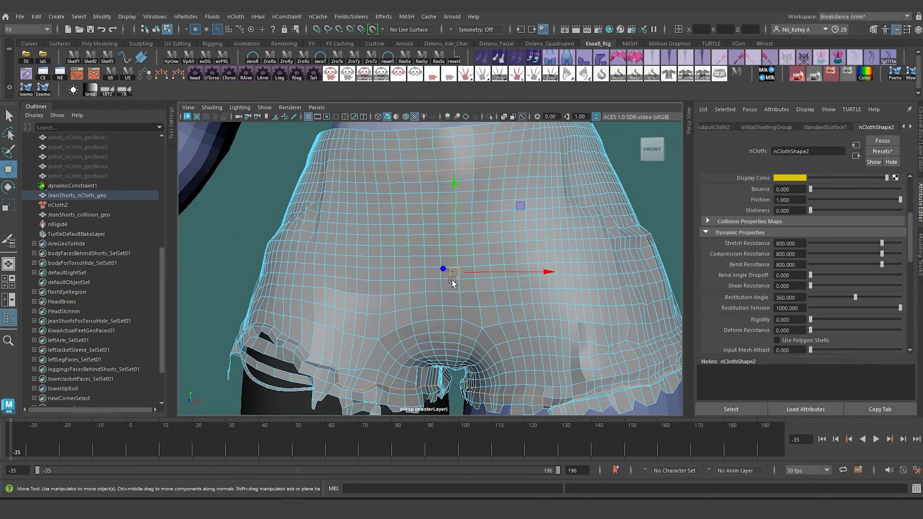
alt+drag(453, 280, 458, 284)
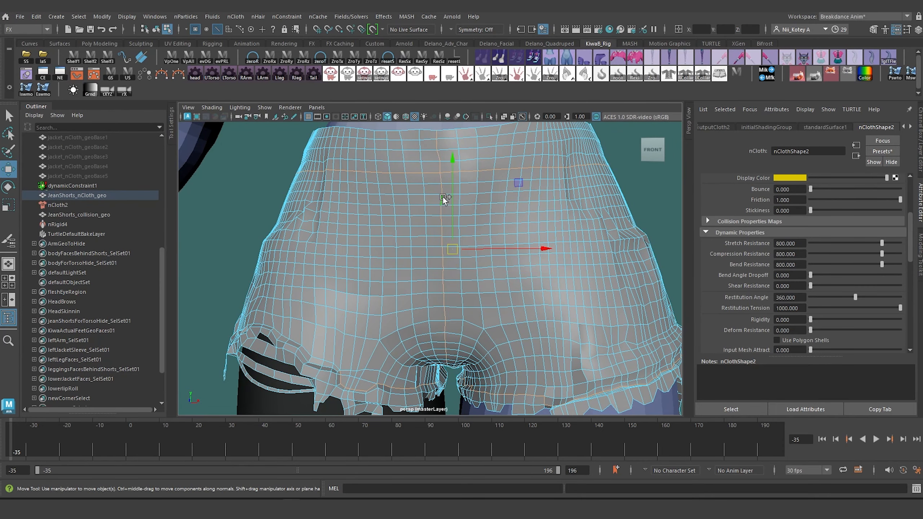
mouse_move(442, 198)
alt+mouse_down()
mouse_move(445, 221)
mouse_move(429, 196)
alt+mouse_up()
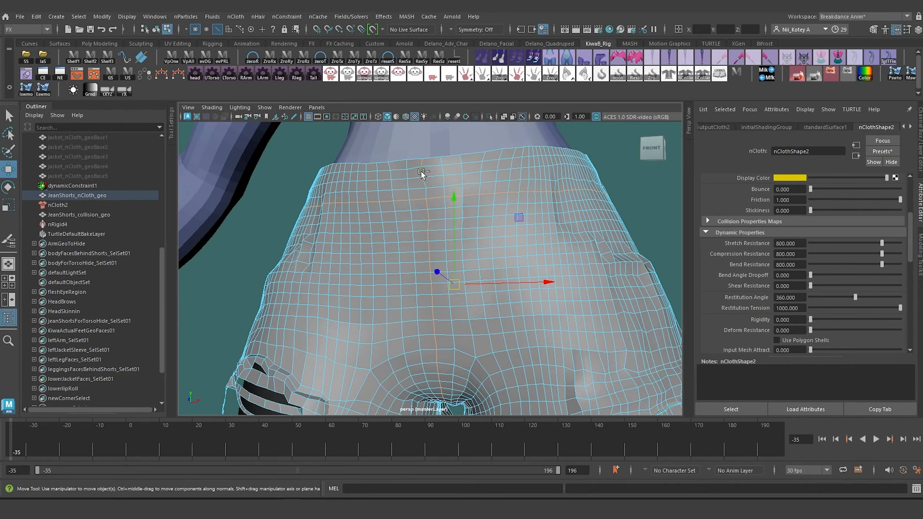
alt+drag(452, 228, 436, 243)
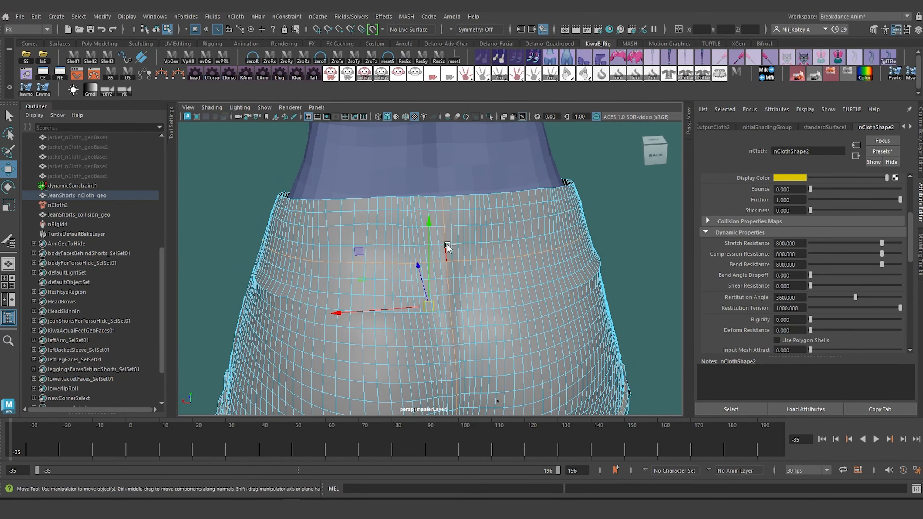
Step: Add the vertical side edge loop on the character's left side of the shorts to the selection
alt+drag(444, 212, 472, 222)
alt+right_drag(473, 222, 503, 203)
alt+drag(503, 203, 299, 345)
alt+drag(523, 294, 572, 274)
alt+right_drag(572, 274, 504, 276)
alt+drag(503, 275, 495, 316)
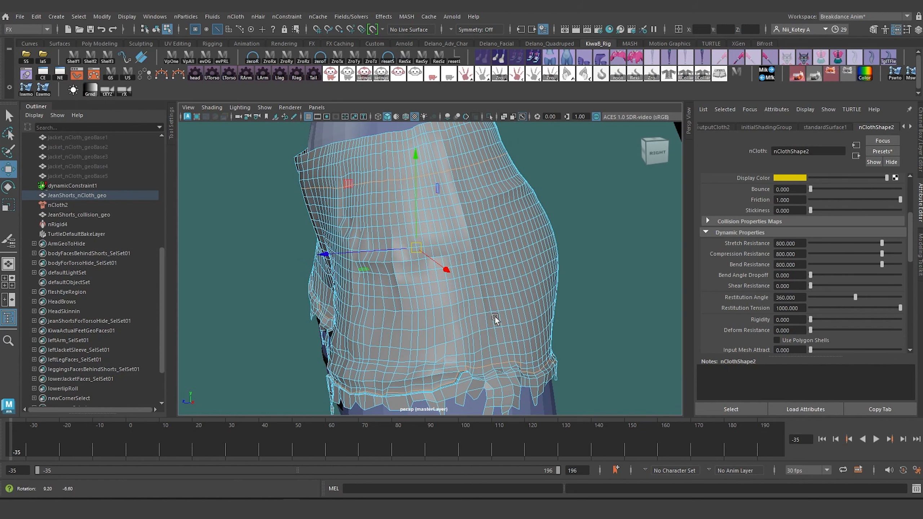
shift+double_click(482, 344)
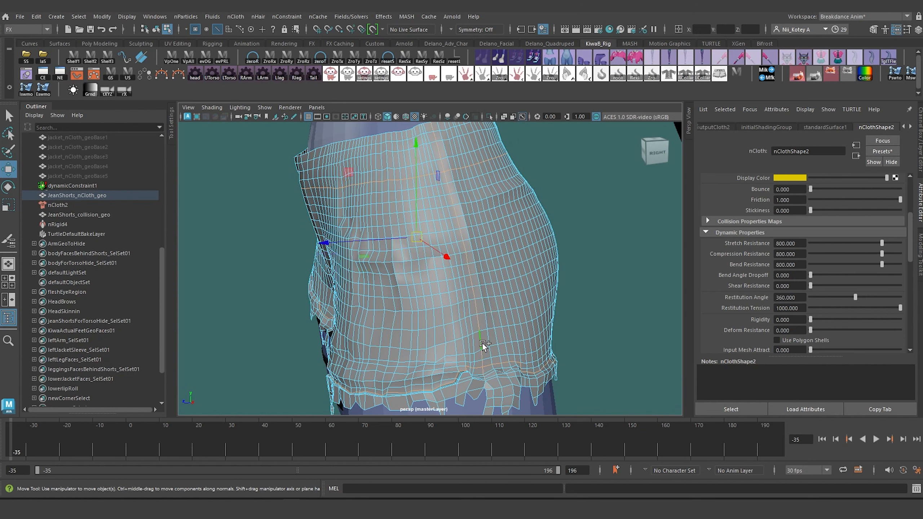
Step: Check where the side edge loop on the character's left side meets the hem and waist edge lines
alt+drag(483, 356, 522, 329)
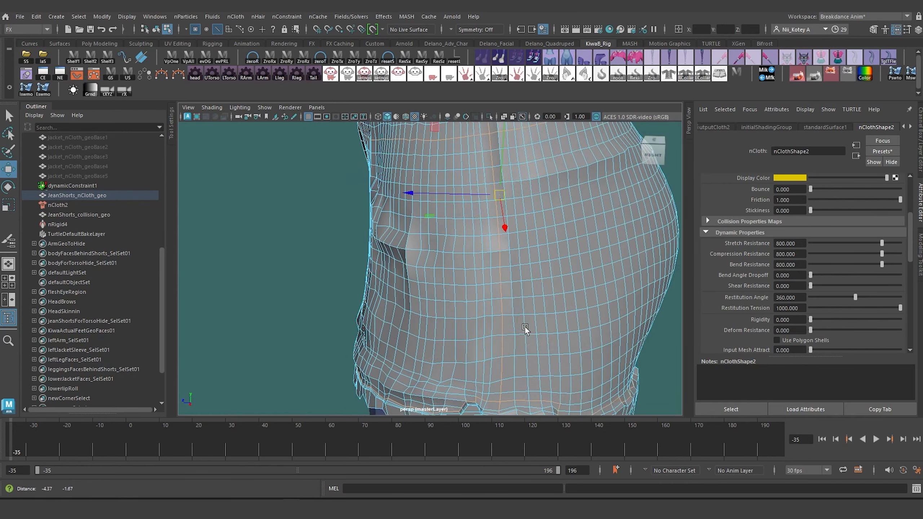
scroll(519, 332, up, 3)
alt+middle_drag(519, 332, 517, 226)
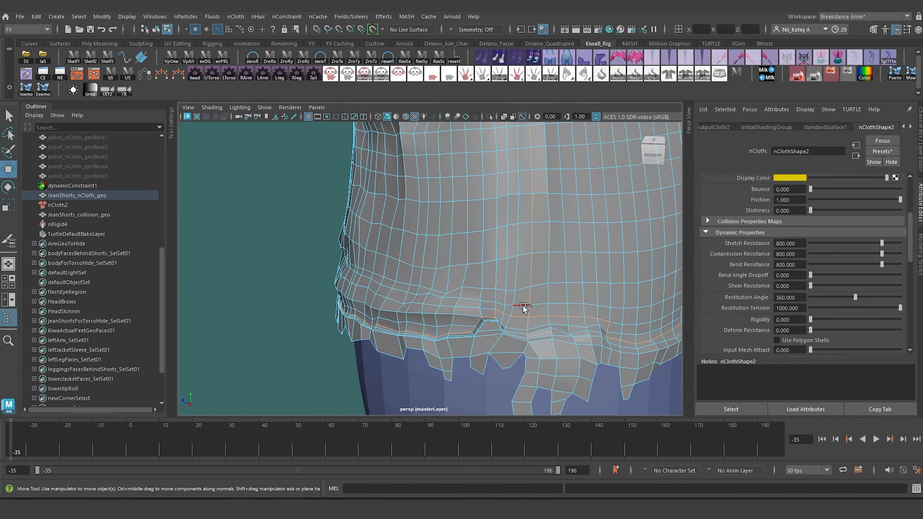
scroll(563, 366, up, 4)
scroll(564, 365, up, 3)
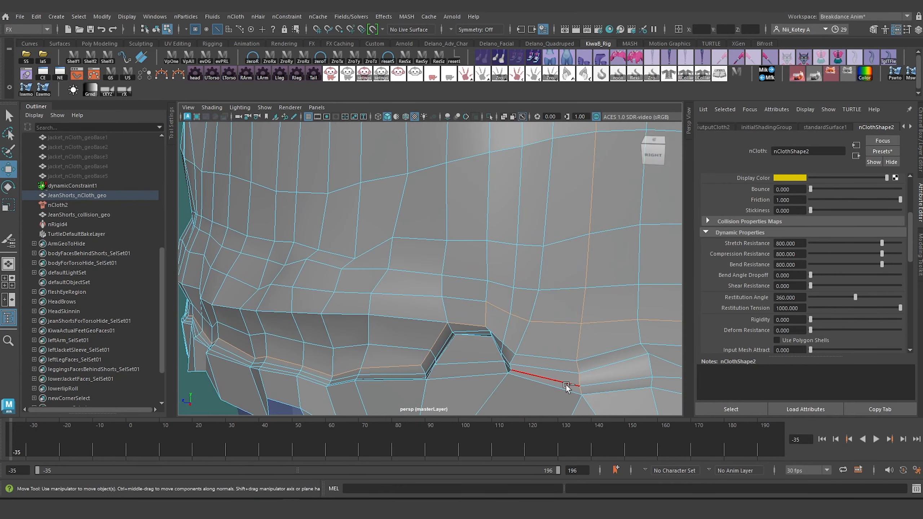
scroll(577, 364, down, 5)
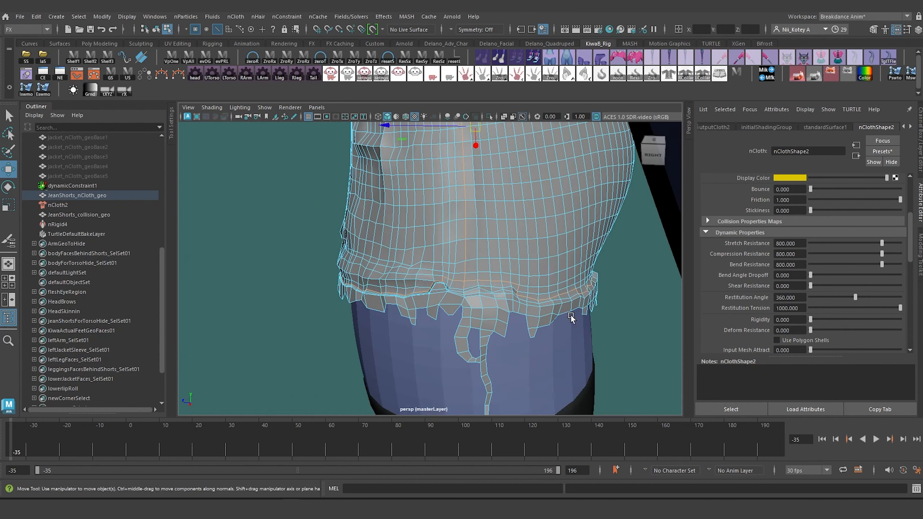
alt+middle_drag(528, 273, 539, 385)
alt+drag(511, 327, 542, 323)
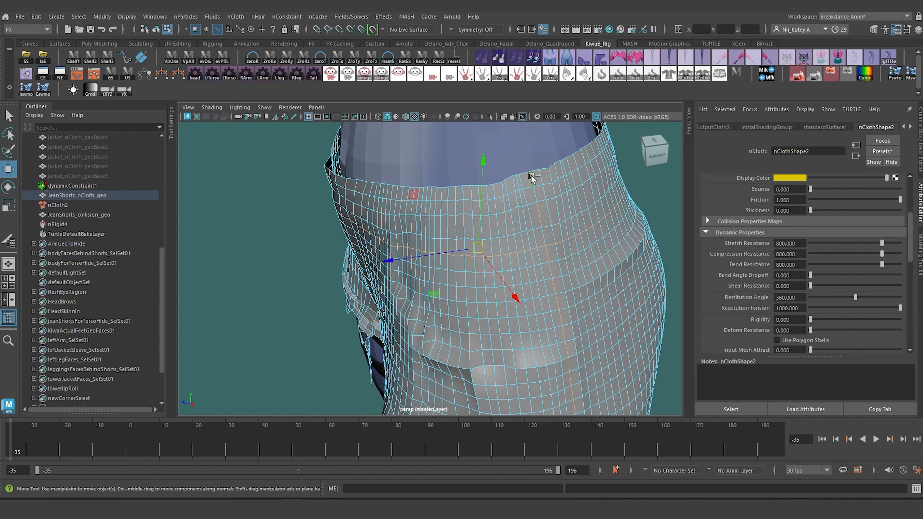
Step: Add the vertical side edge loop on the character's right side, running down to the torn hem, to the selection
alt+drag(530, 175, 390, 302)
alt+middle_drag(390, 302, 430, 261)
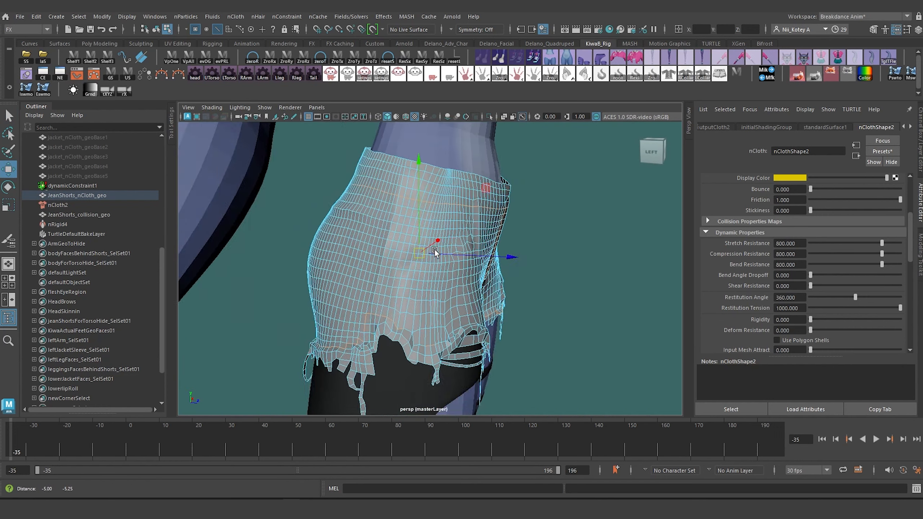
alt+right_drag(431, 262, 450, 318)
alt+drag(346, 337, 363, 354)
alt+right_drag(363, 354, 366, 336)
alt+middle_drag(366, 336, 350, 335)
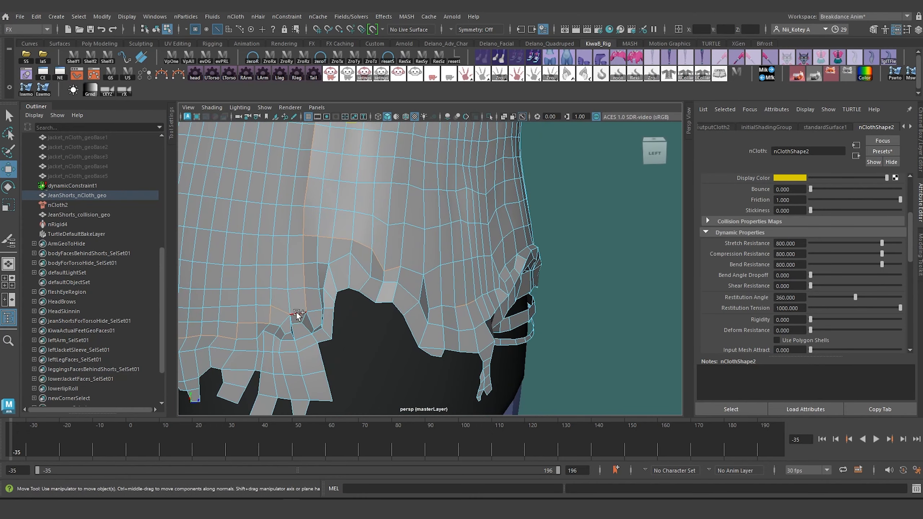
Step: Deselect the edges of the character's right side loop that lie above the horizontal waist line
alt+right_drag(358, 271, 344, 302)
alt+middle_drag(345, 302, 364, 376)
alt+middle_drag(384, 232, 375, 264)
alt+right_drag(375, 264, 411, 290)
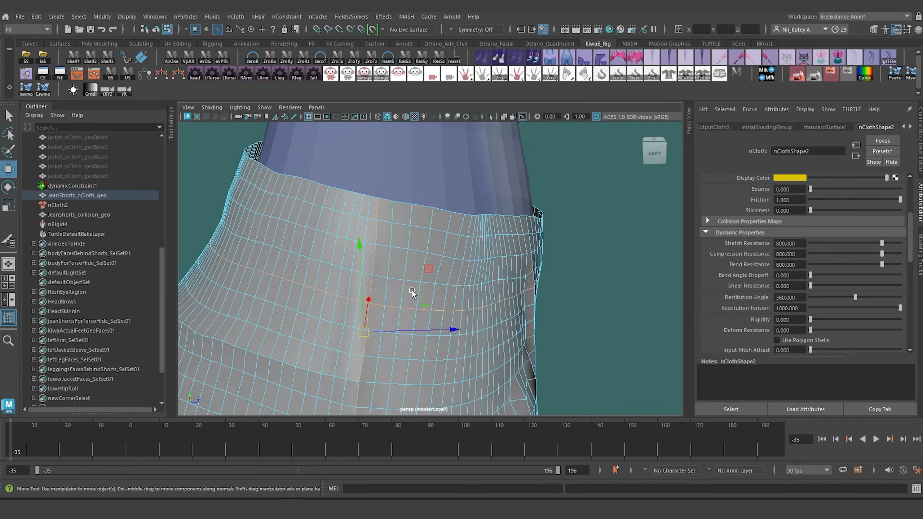
alt+drag(412, 290, 392, 286)
ctrl+click(296, 284)
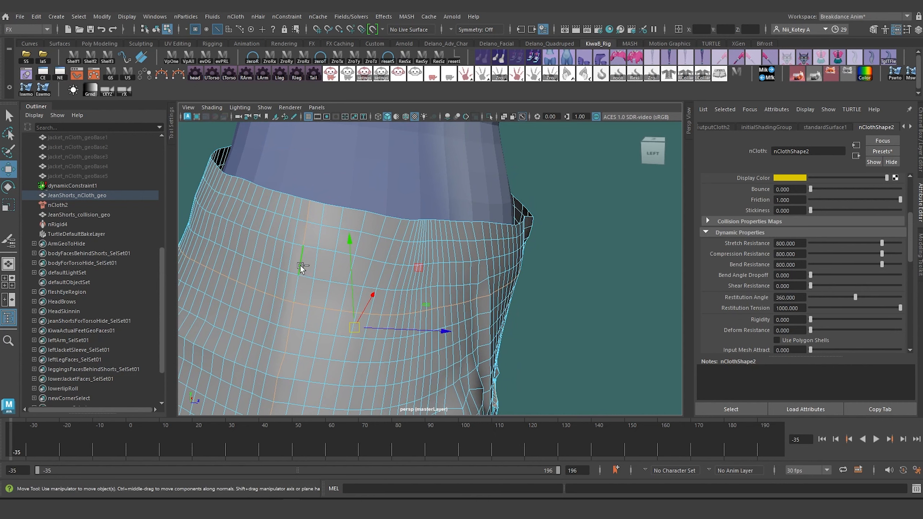
ctrl+click(299, 266)
ctrl+click(308, 218)
Step: Save the selected edges as a quick select set named srtsSel and add it to the Custom shelf
alt+right_drag(429, 241, 414, 259)
alt+drag(414, 260, 367, 259)
alt+drag(467, 240, 517, 243)
alt+right_drag(516, 242, 517, 257)
alt+drag(517, 257, 385, 262)
alt+drag(465, 262, 508, 257)
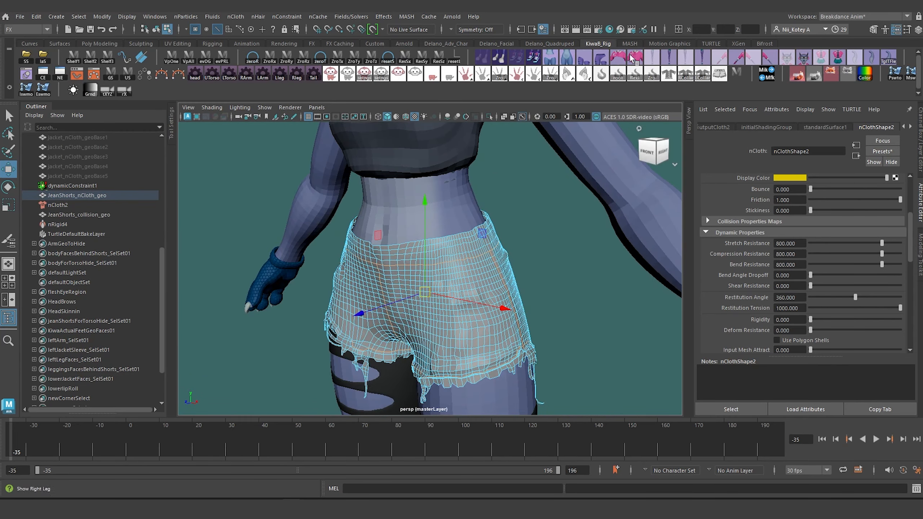
click(374, 44)
click(56, 17)
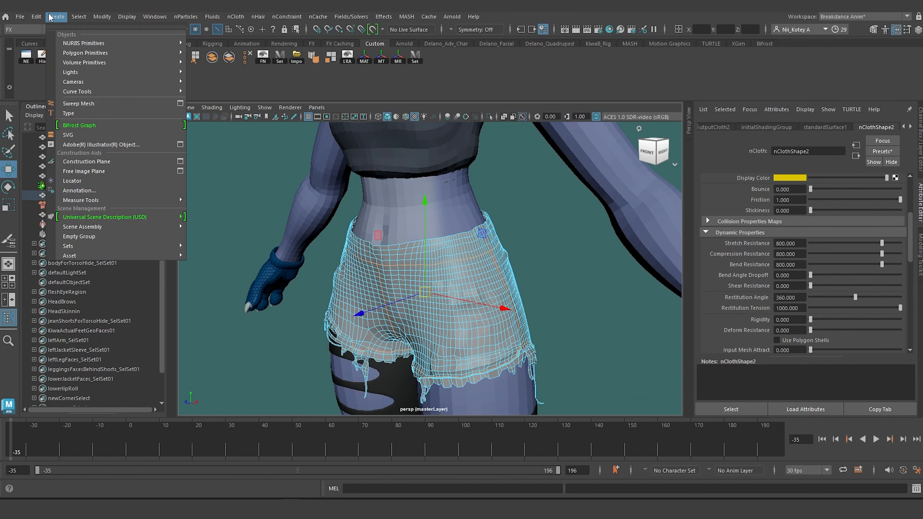
mouse_move(111, 245)
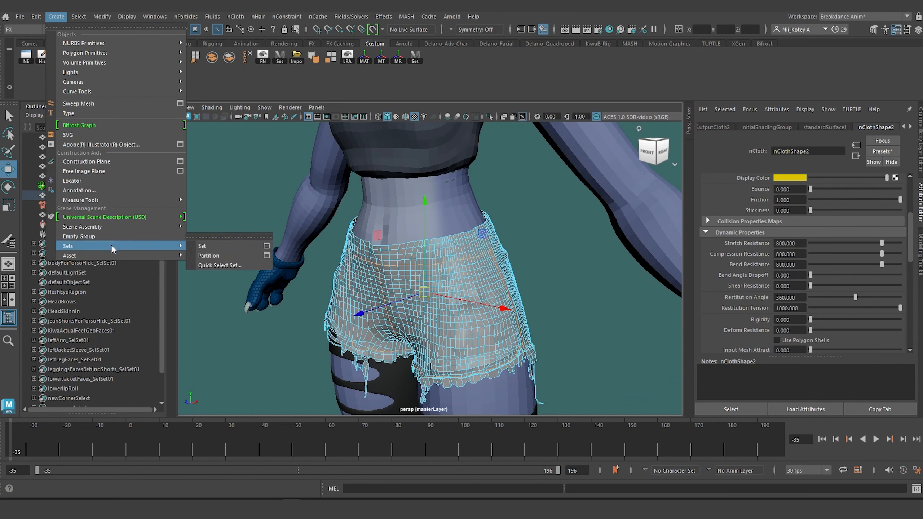
click(202, 266)
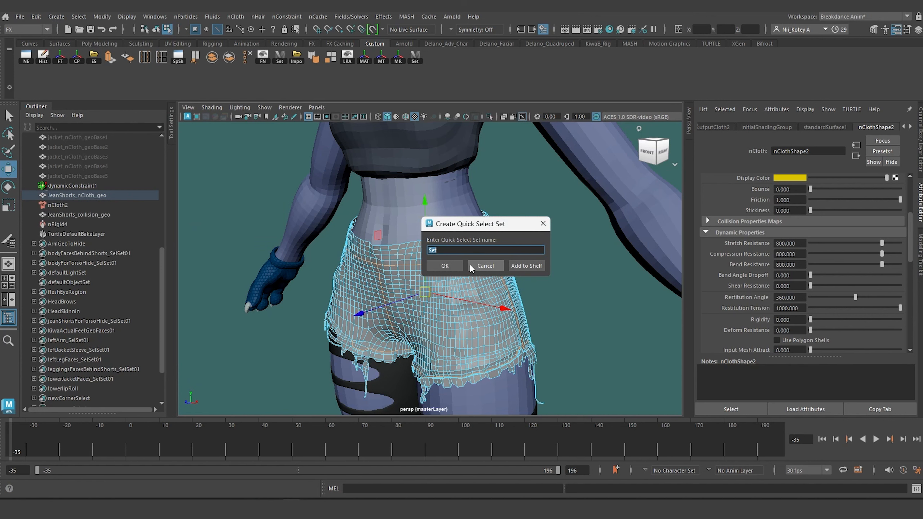
text(srtsSel)
click(527, 266)
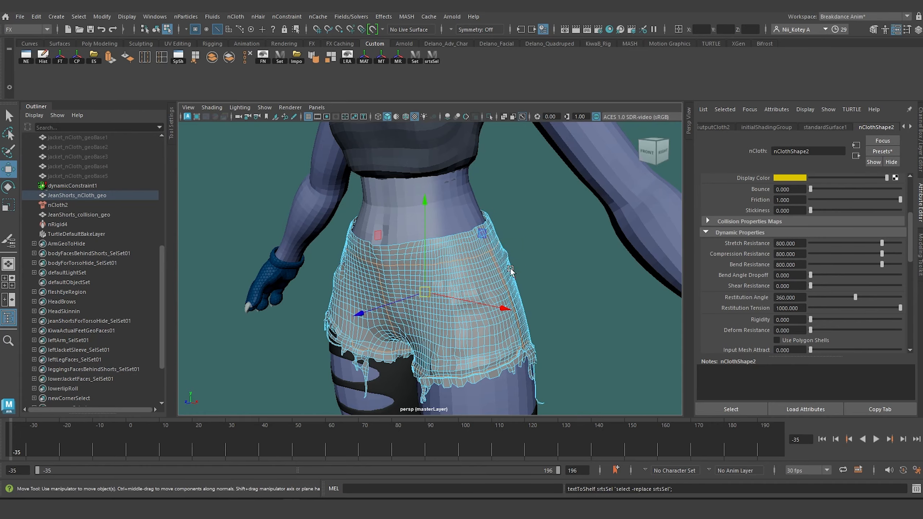
Step: Convert the selected seam, waist and hem edges of the shorts to a vertex selection
alt+drag(370, 250, 361, 201)
scroll(398, 209, up, 5)
scroll(398, 209, down, 5)
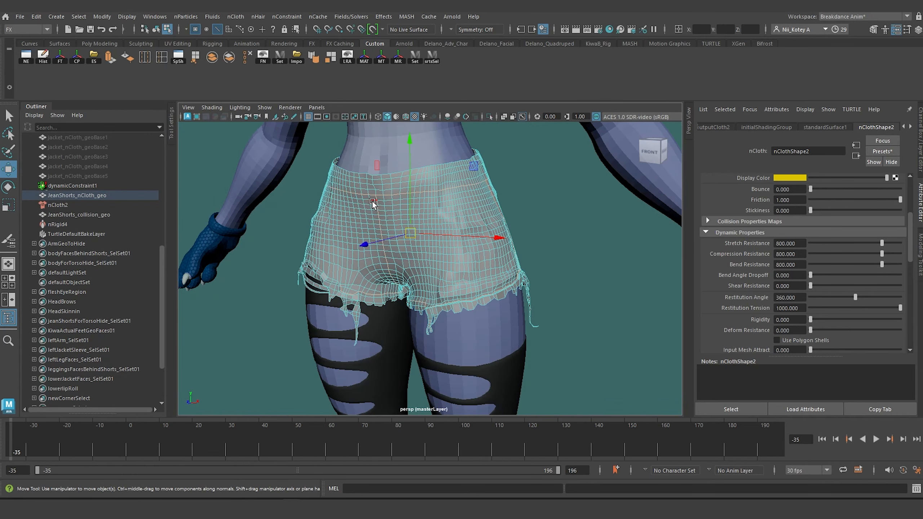
ctrl+right_drag(383, 212, 331, 210)
alt+drag(330, 209, 375, 218)
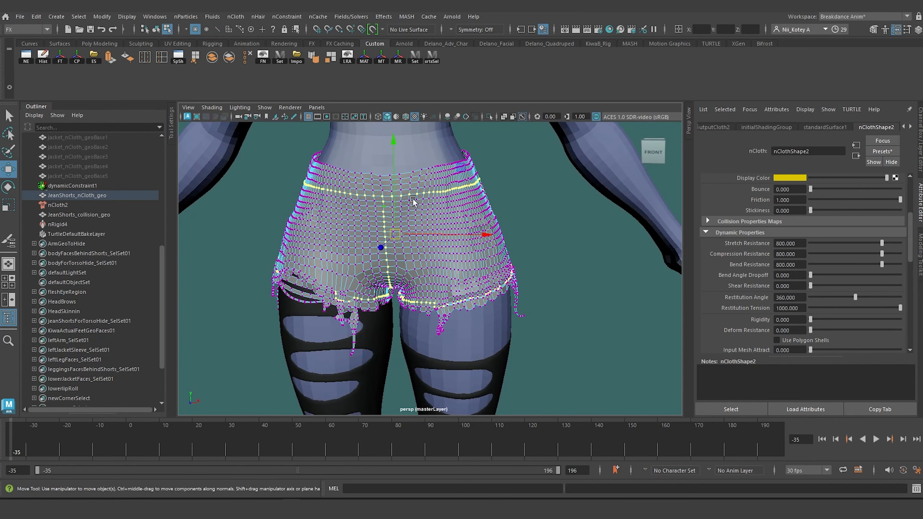
alt+middle_drag(408, 206, 417, 213)
alt+drag(418, 215, 379, 254)
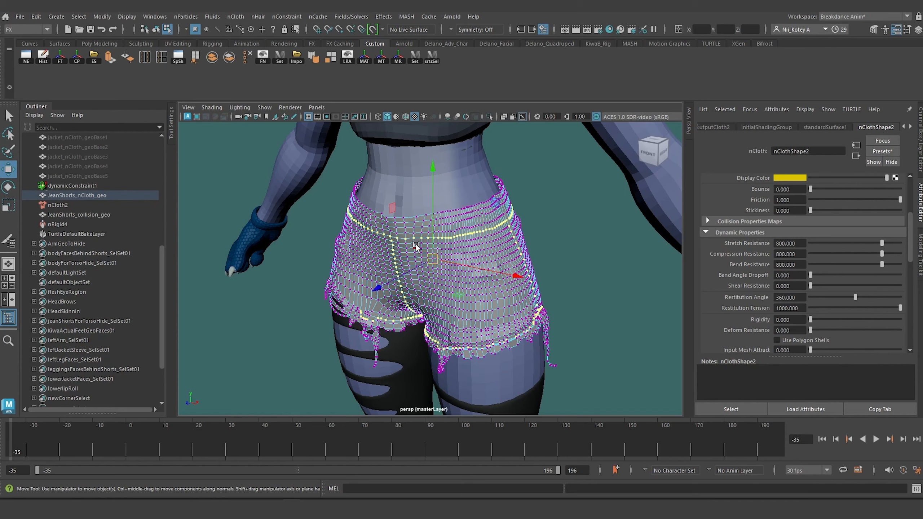
mouse_move(414, 270)
alt+mouse_down()
mouse_move(364, 257)
mouse_move(424, 262)
alt+mouse_up()
alt+right_drag(424, 262, 457, 283)
alt+drag(457, 283, 471, 270)
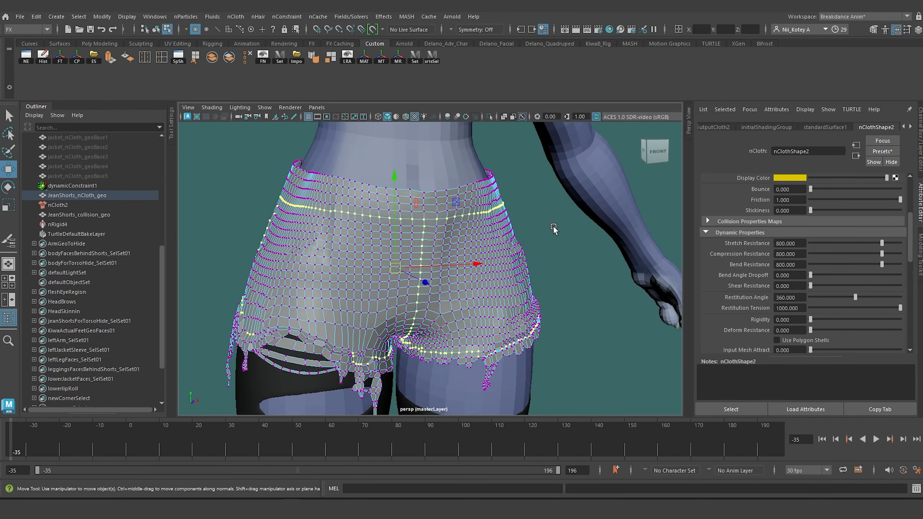
alt+drag(427, 241, 389, 235)
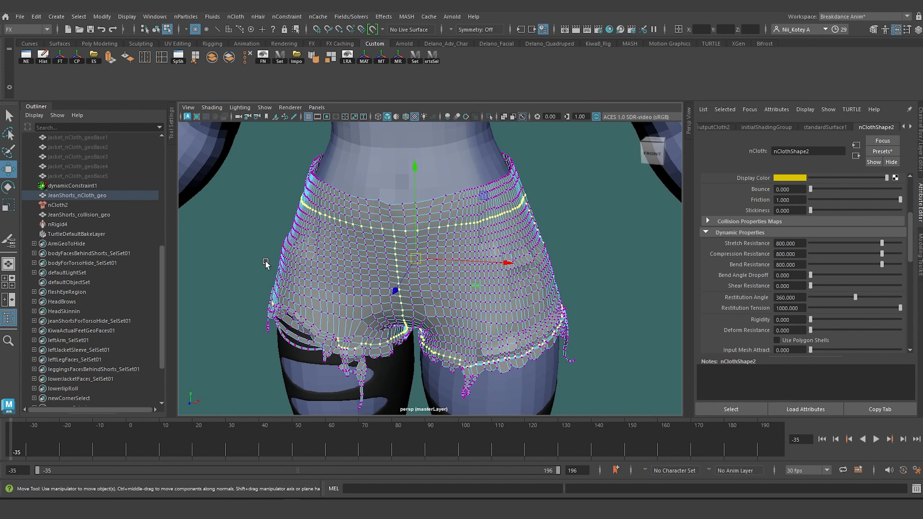
ctrl+click(83, 215)
mouse_move(491, 281)
alt+mouse_down()
mouse_move(422, 270)
mouse_move(537, 285)
mouse_move(474, 282)
alt+mouse_up()
scroll(523, 282, down, 4)
scroll(361, 296, up, 4)
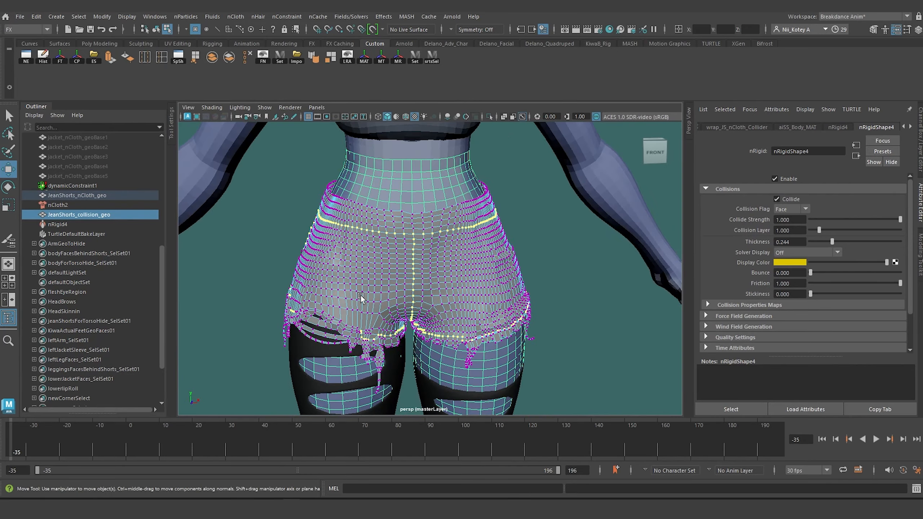
scroll(361, 296, up, 3)
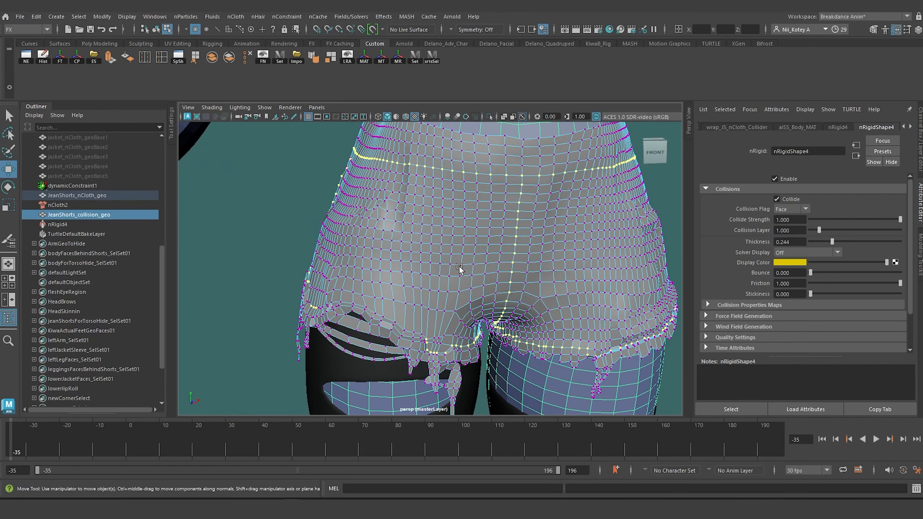
key(ctrl+z)
Step: Add the missing vertices above the torn front and outer hem of the character's right leg to the selection
scroll(424, 323, up, 2)
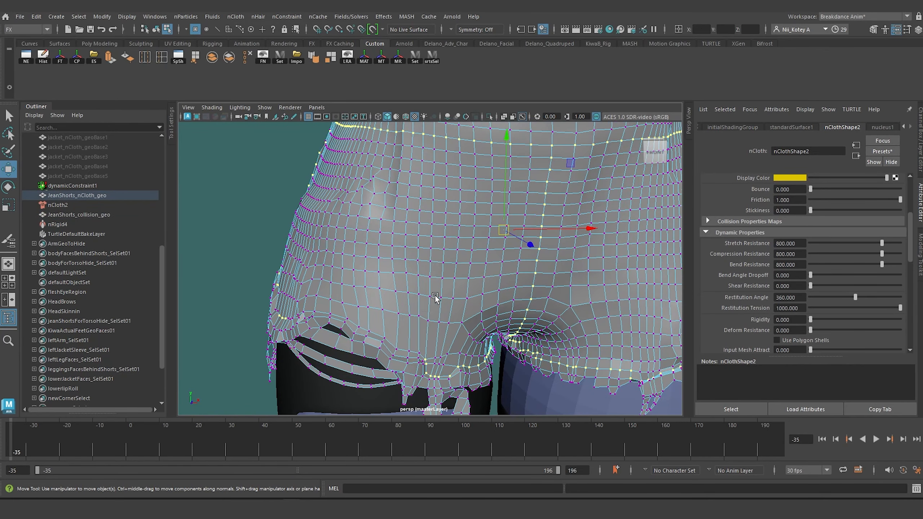
scroll(428, 320, up, 2)
shift+click(393, 328)
alt+drag(370, 320, 468, 293)
shift+click(434, 290)
shift+click(410, 294)
alt+drag(411, 294, 458, 318)
shift+click(437, 321)
scroll(438, 320, down, 2)
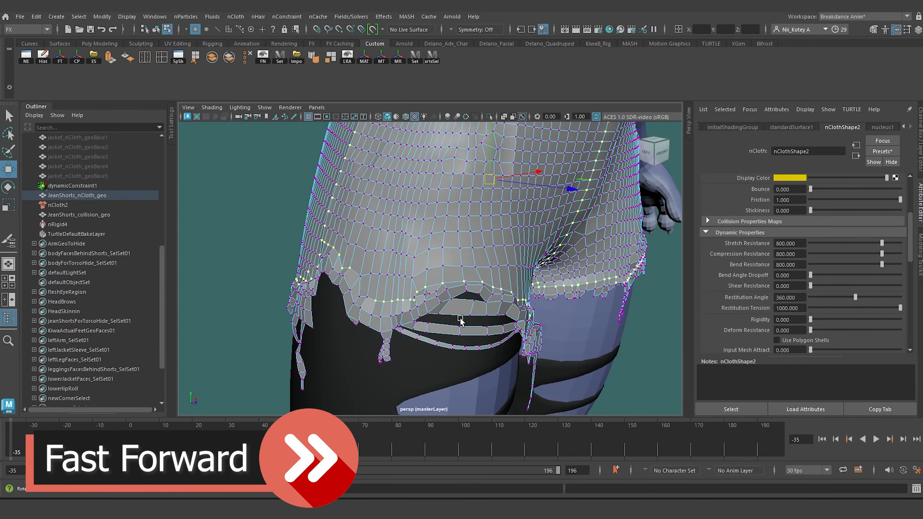
shift+click(358, 295)
scroll(358, 294, down, 2)
alt+drag(358, 295, 410, 288)
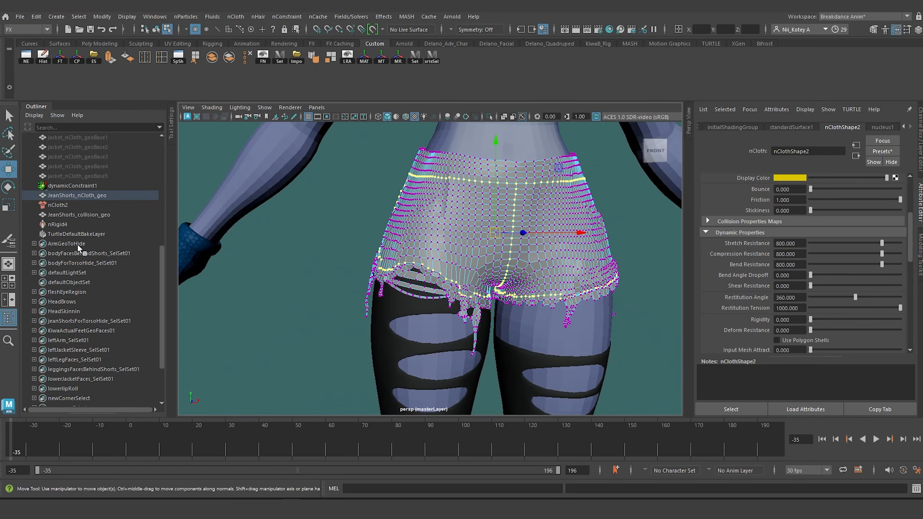
Step: Constrain the selected shorts vertices to JeanShorts_collision_geo with a Point to Surface nConstraint
click(87, 215)
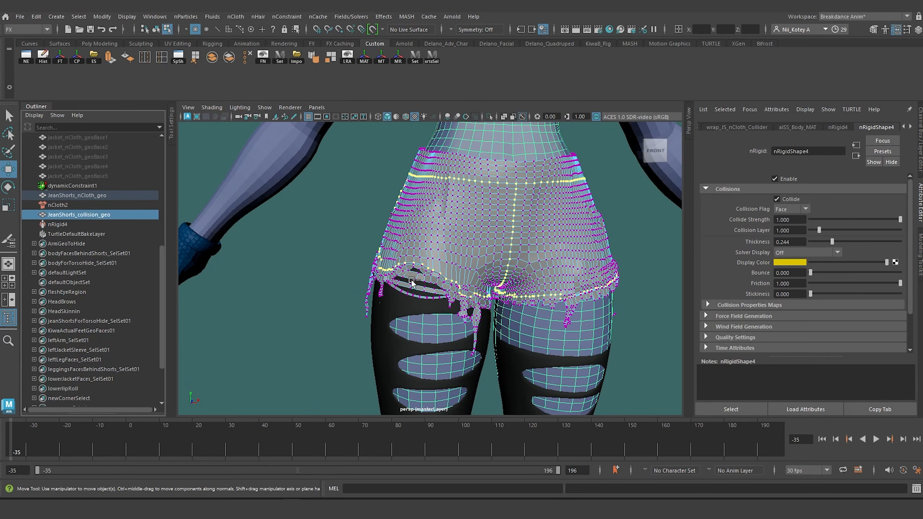
scroll(218, 163, down, 3)
click(287, 16)
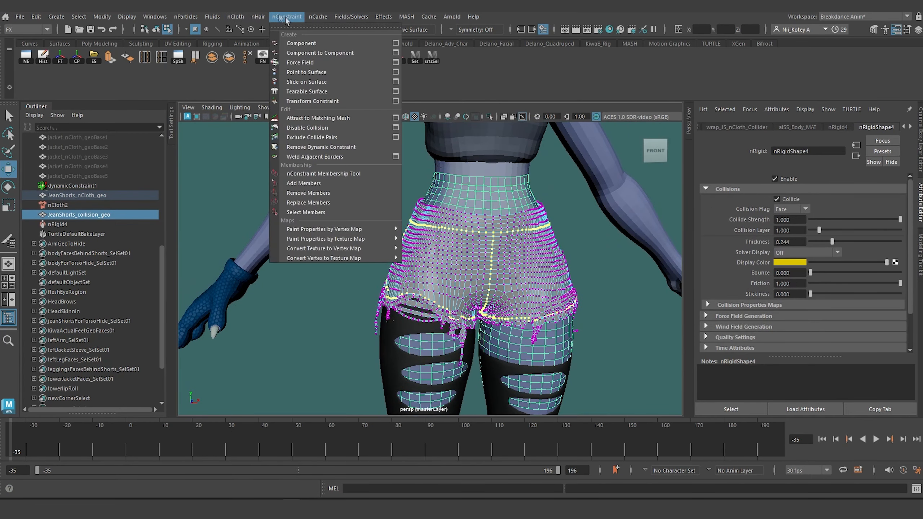
click(305, 72)
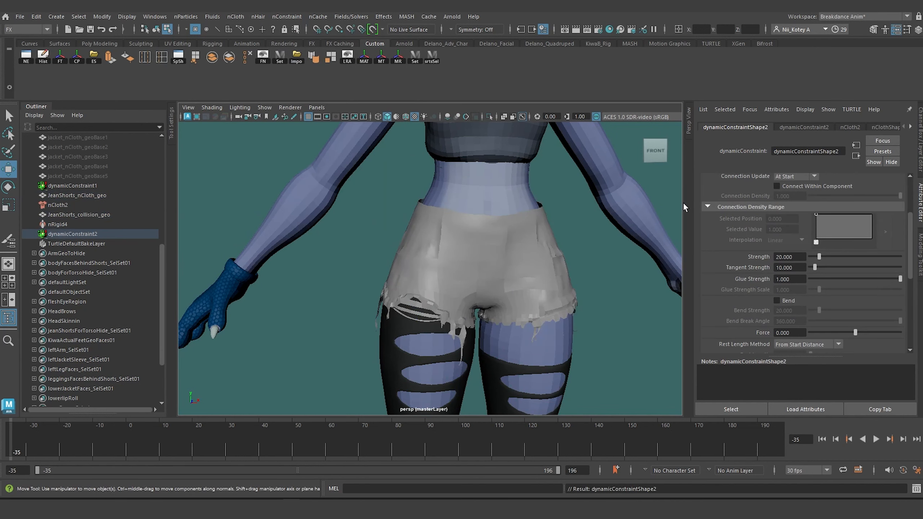
scroll(867, 216, up, 5)
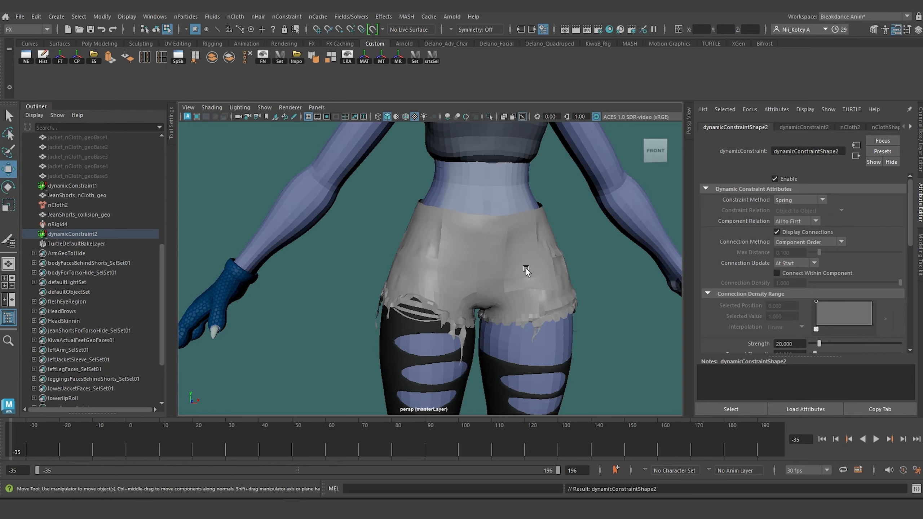
alt+drag(531, 263, 466, 272)
alt+right_drag(484, 282, 467, 260)
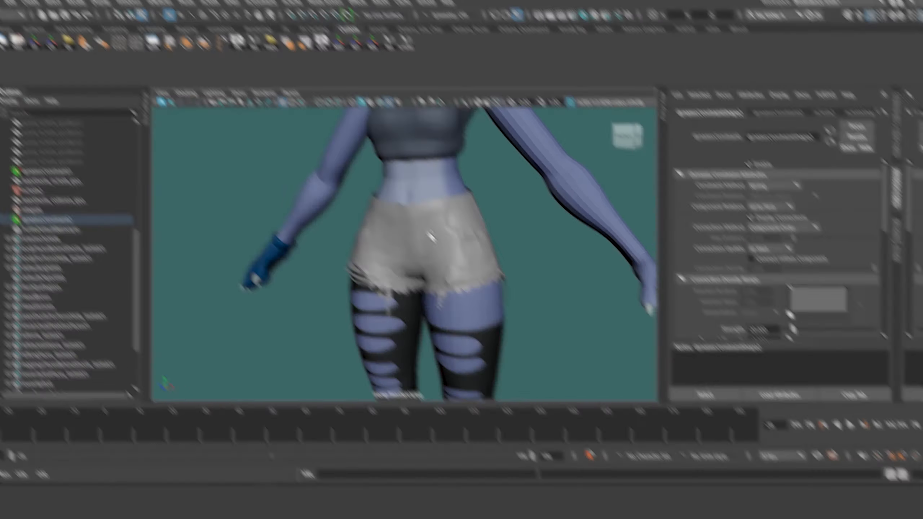
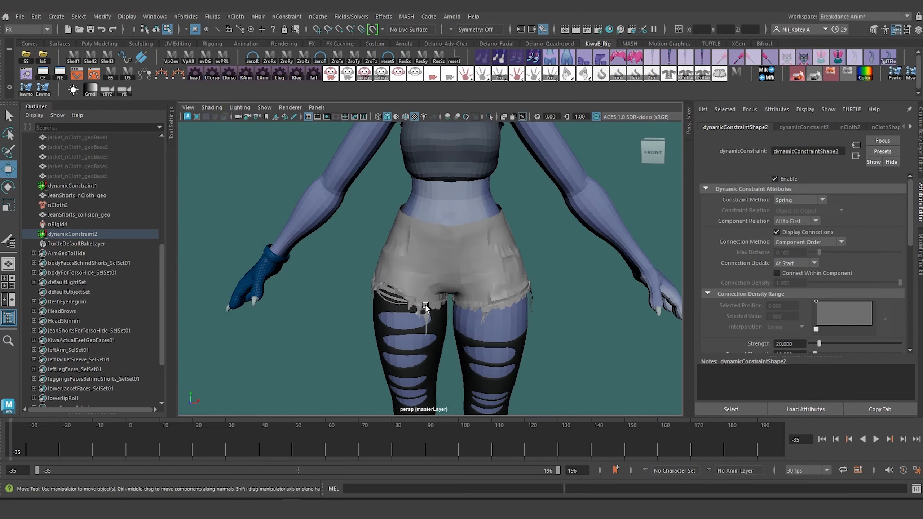
Step: Return the shorts to object mode and smooth JeanShorts_nCloth_geo with 1 division
click(434, 254)
right_drag(426, 189, 445, 220)
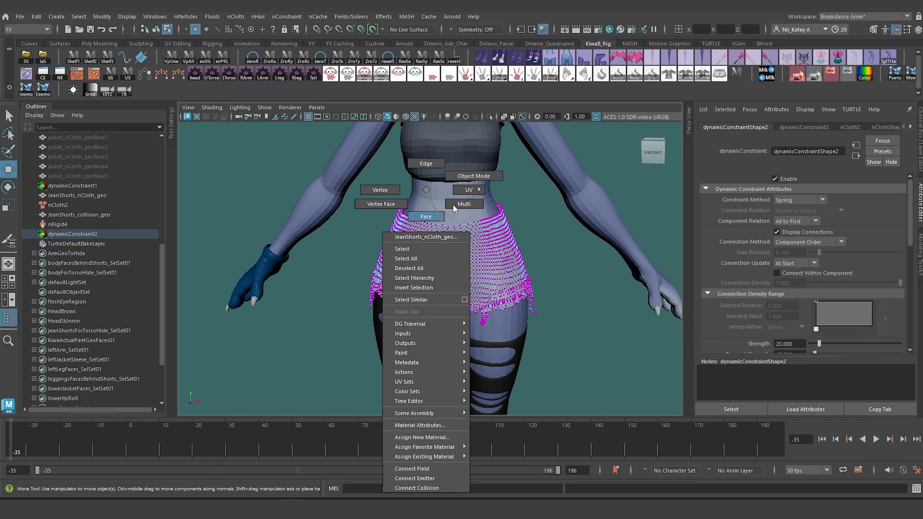
right_drag(462, 184, 467, 181)
alt+drag(445, 282, 421, 280)
scroll(400, 278, up, 3)
click(87, 187)
click(86, 194)
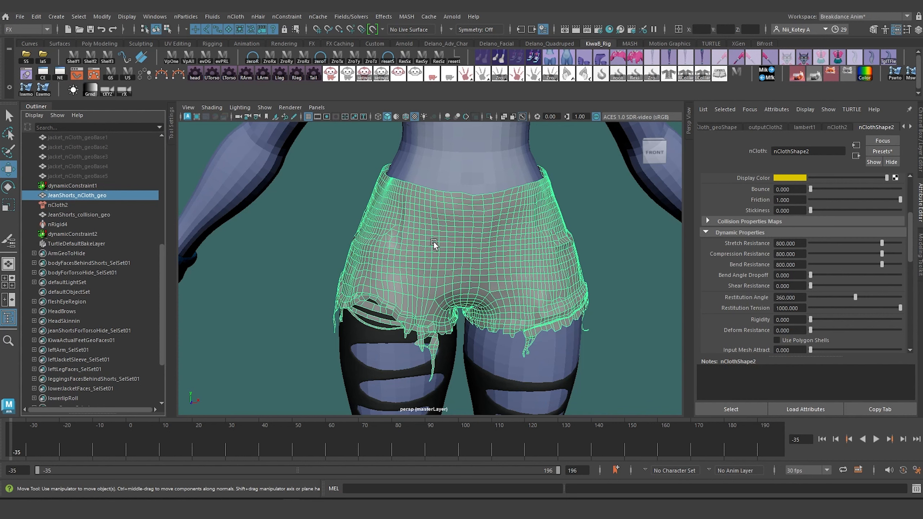
shift+right_drag(433, 221, 418, 278)
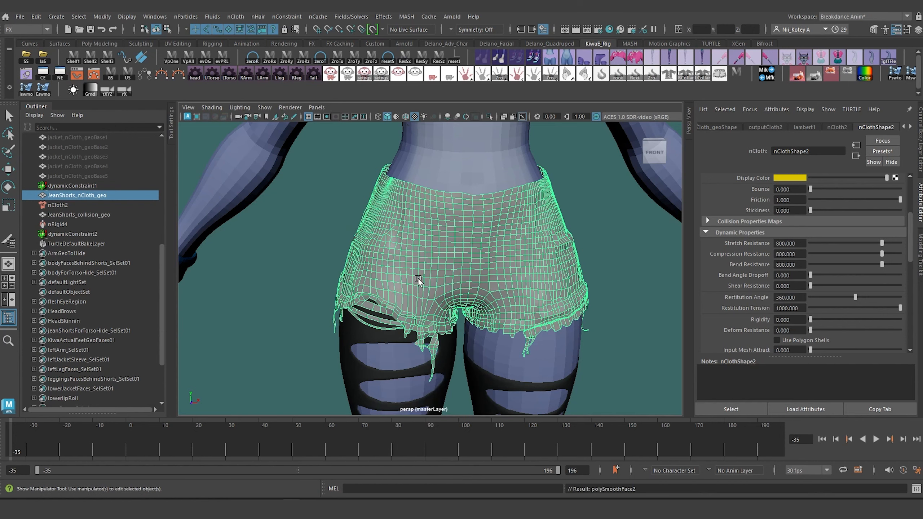
alt+drag(443, 278, 501, 294)
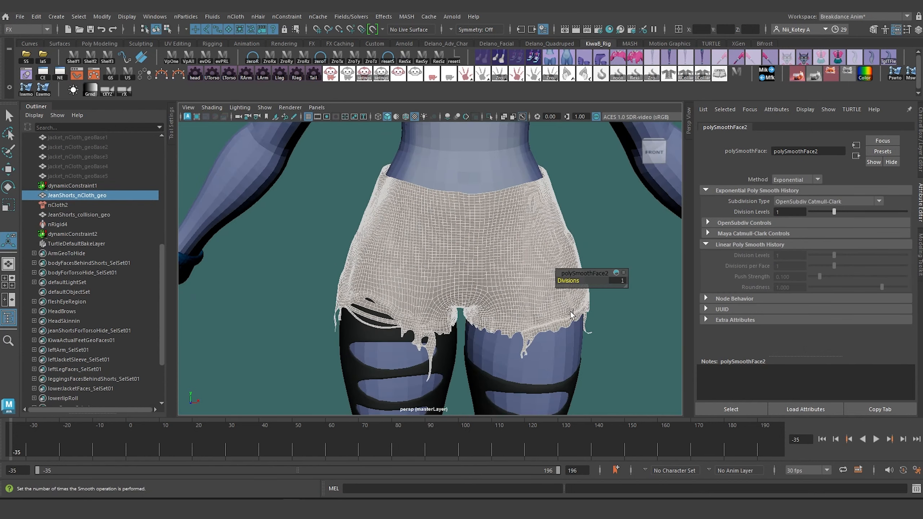
click(323, 246)
click(404, 225)
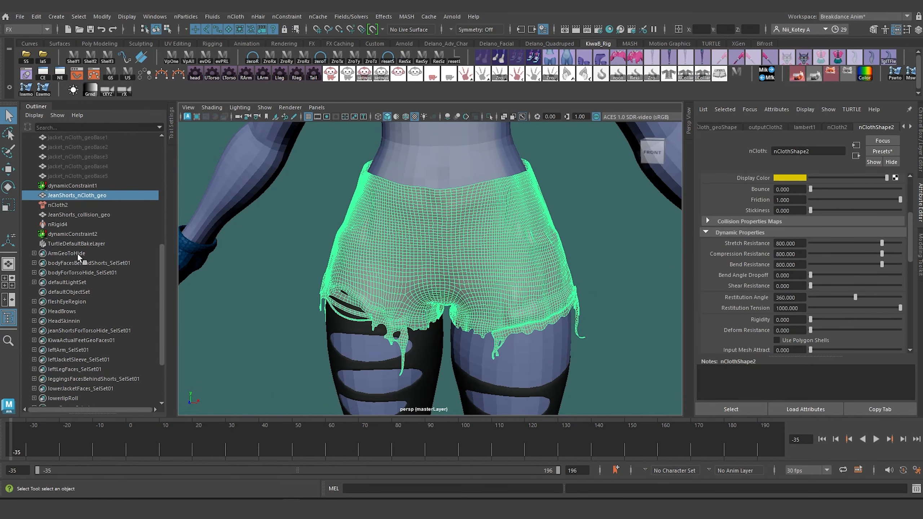
Step: Set dynamicConstraint2's Strength to 10 and Tangent Strength to 5
click(72, 234)
scroll(829, 294, down, 4)
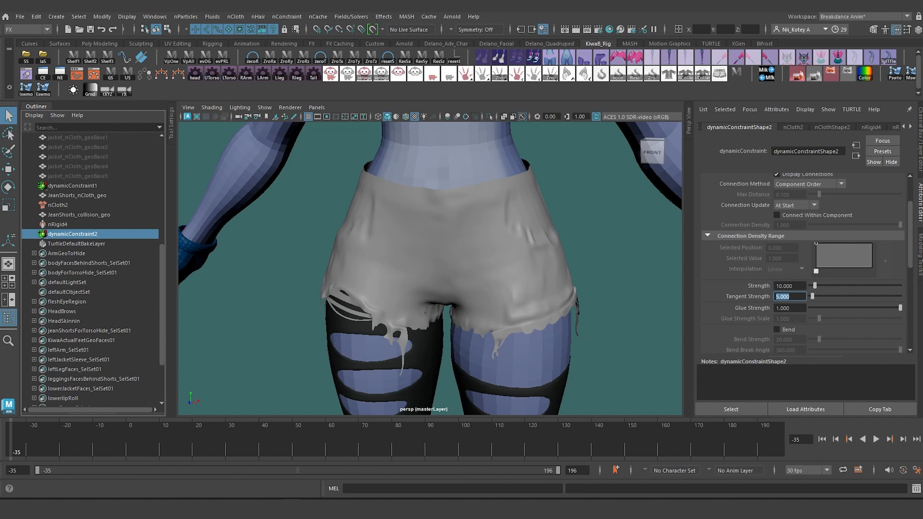
scroll(408, 287, down, 5)
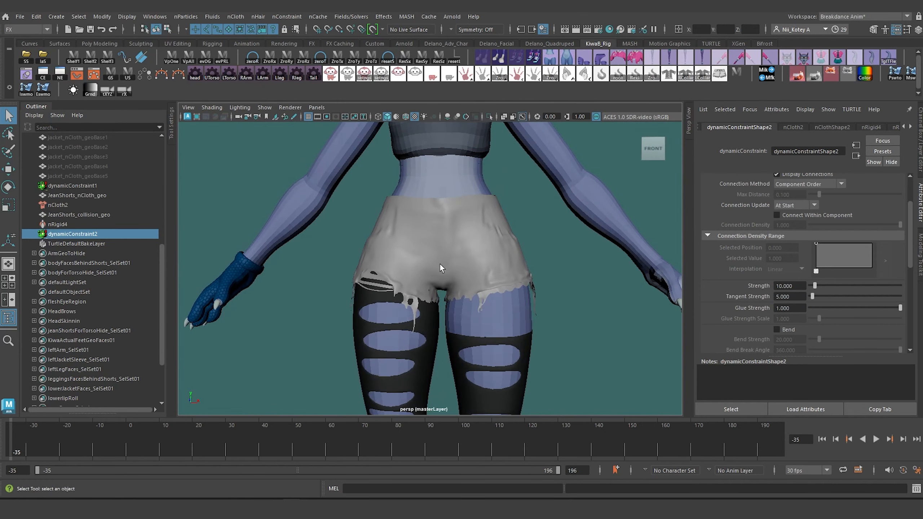
alt+drag(439, 264, 316, 267)
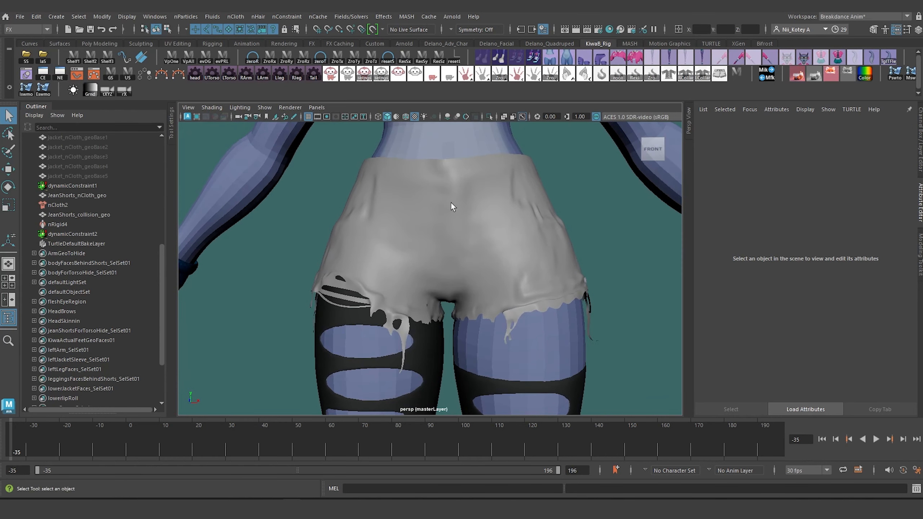
Step: Set the shorts nCloth's Stretch, Compression and Bend Resistance to 1000 each
click(448, 202)
alt+drag(461, 262, 505, 273)
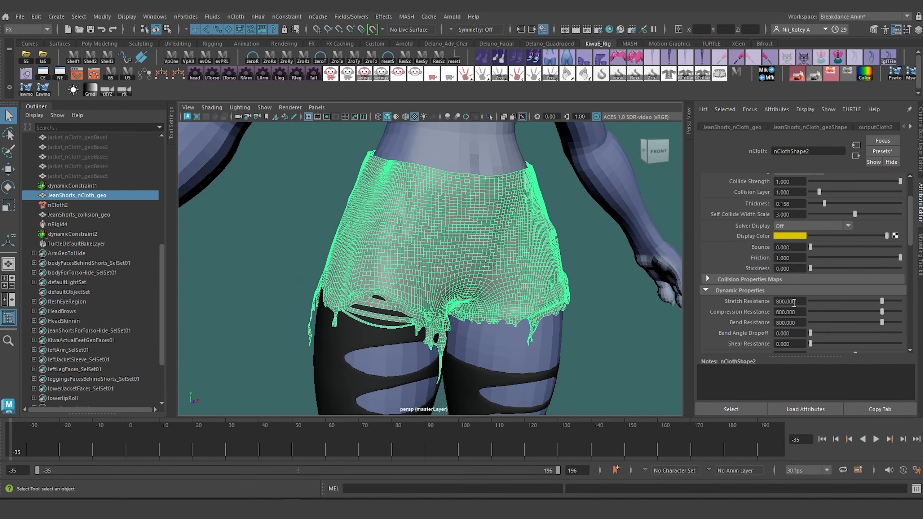
text(1000)
key(Tab)
text(10)
key(Tab)
text(1000)
key(Return)
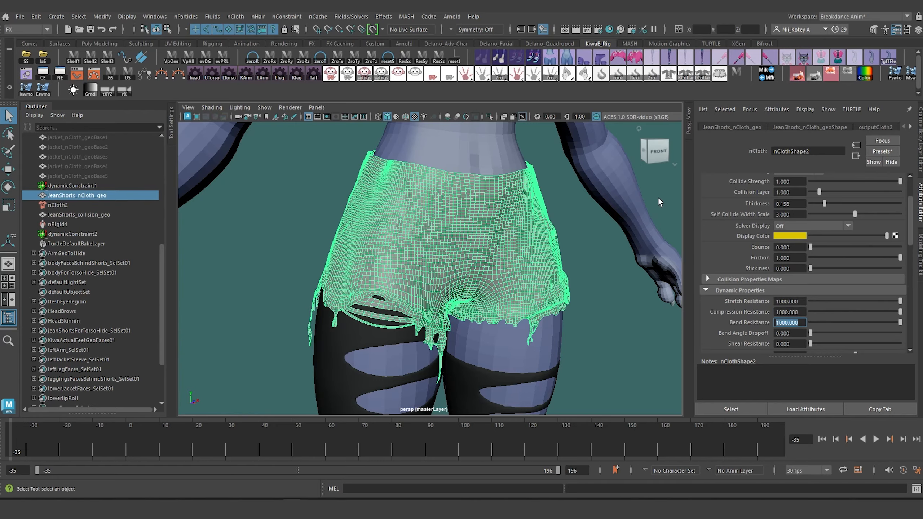
alt+drag(658, 196, 316, 254)
scroll(490, 259, down, 5)
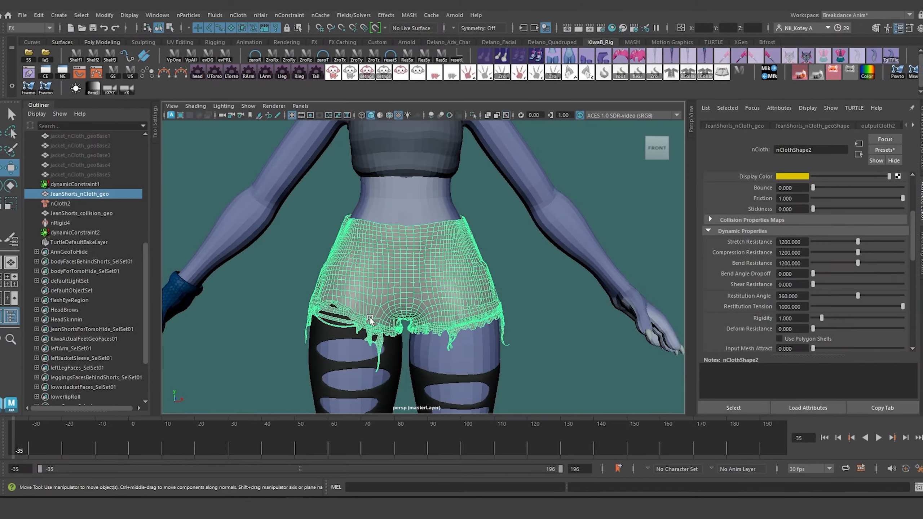
Step: Examine the shorts' mesh density and frayed hem from the front, back and side, with the polySmoothFace2 inputs shown
alt+right_drag(394, 312, 421, 309)
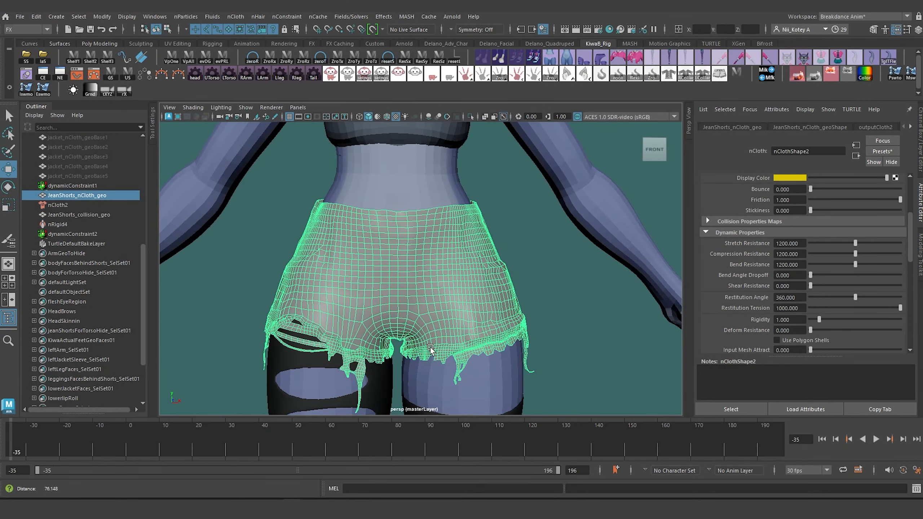
key(ctrl+a)
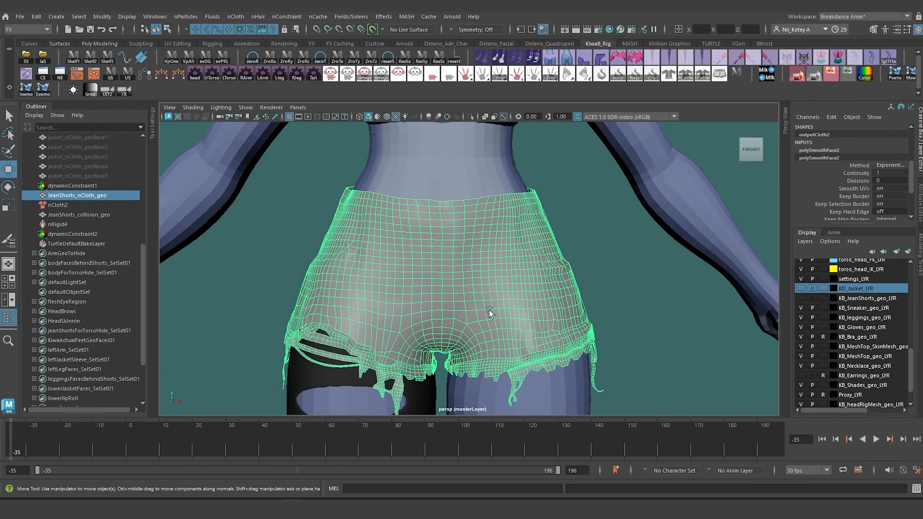
alt+drag(489, 312, 473, 255)
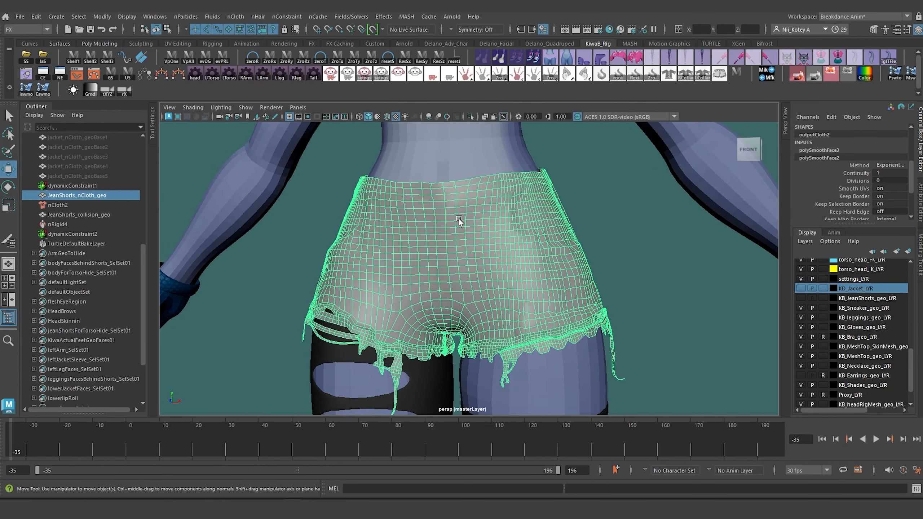
alt+drag(576, 232, 471, 258)
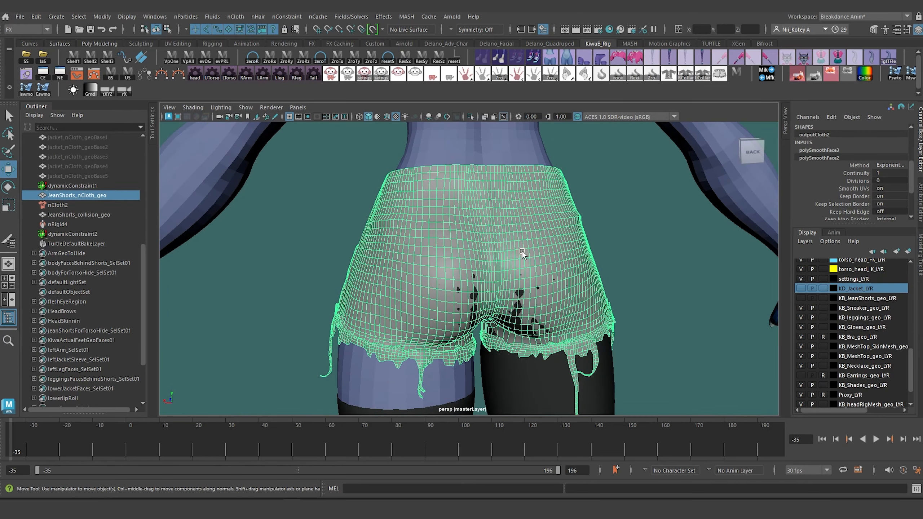
alt+drag(448, 250, 496, 266)
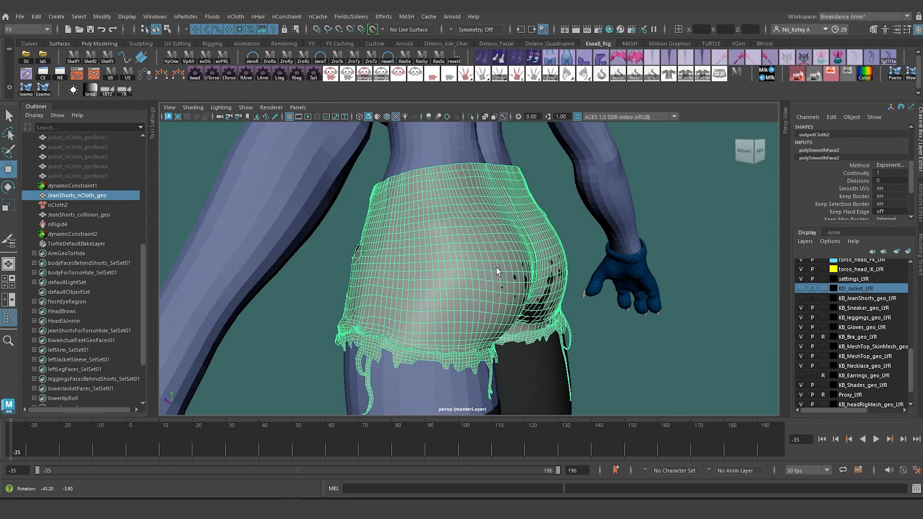
alt+drag(419, 267, 529, 248)
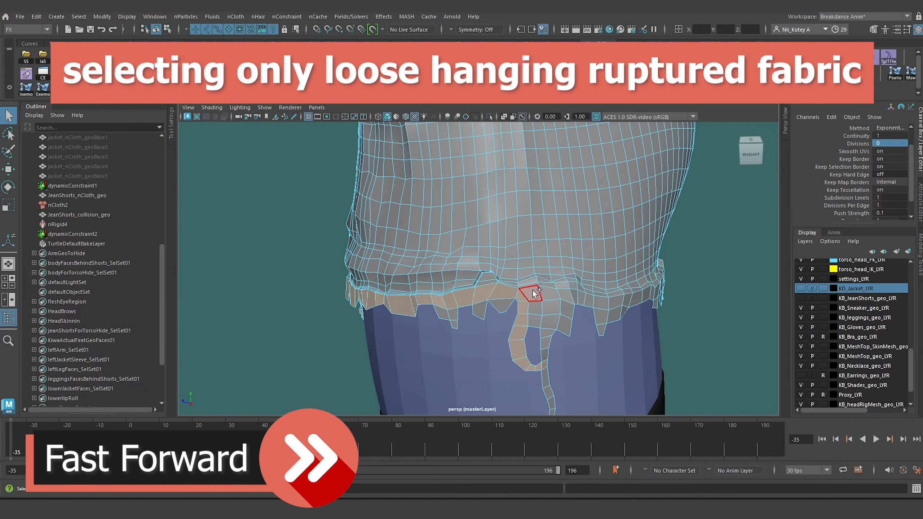
Step: Select only the loose, hanging torn faces along both leg hems of the shorts and smooth them
shift+double_click(533, 291)
alt+middle_drag(542, 364, 544, 294)
alt+drag(544, 294, 515, 276)
scroll(478, 269, down, 3)
ctrl+drag(342, 155, 456, 209)
alt+drag(531, 348, 502, 208)
scroll(502, 209, up, 4)
shift+drag(508, 293, 421, 211)
alt+drag(421, 211, 636, 272)
scroll(511, 298, up, 3)
shift+drag(664, 196, 436, 249)
scroll(506, 219, up, 4)
scroll(491, 196, down, 4)
scroll(342, 311, up, 3)
scroll(342, 311, down, 3)
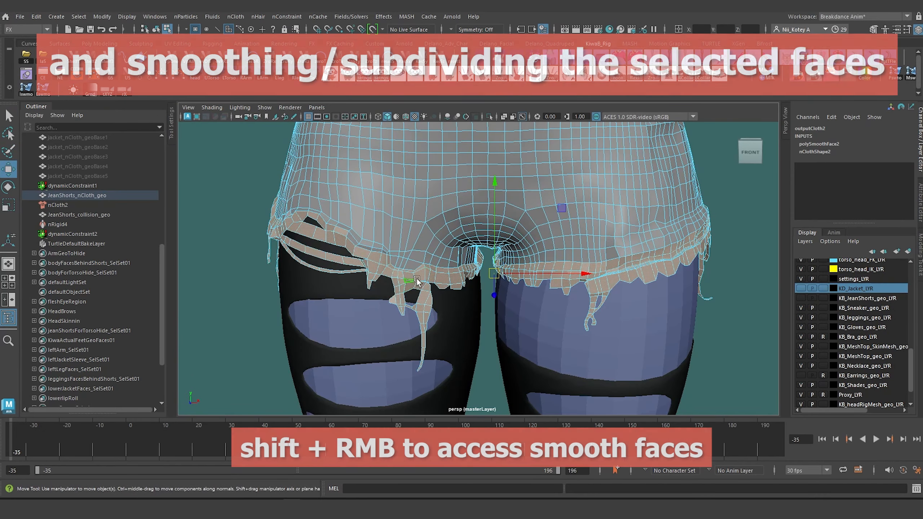
shift+right_drag(418, 260, 416, 309)
shift+right_drag(416, 310, 416, 310)
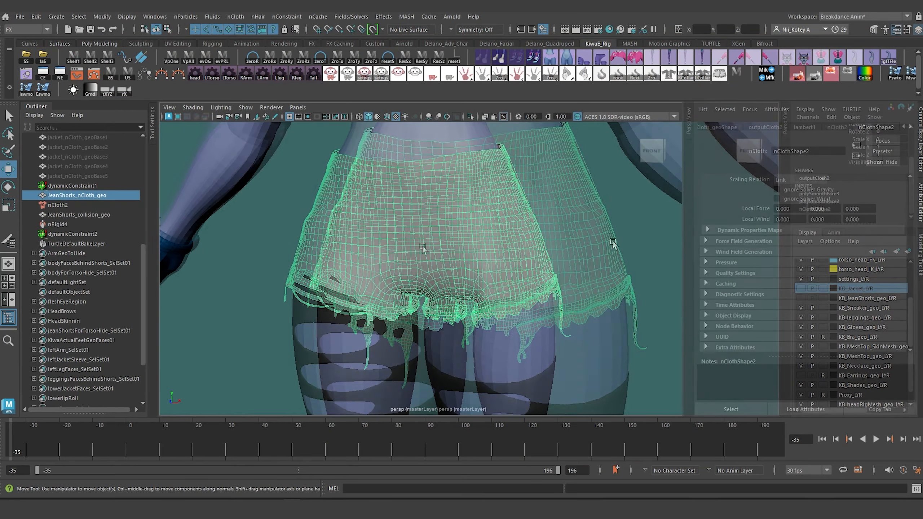
Step: Set dynamicConstraint2's Strength to 5 and Tangent Strength to 2.5, and bring up the shorts' nClothShape2 attributes
click(111, 234)
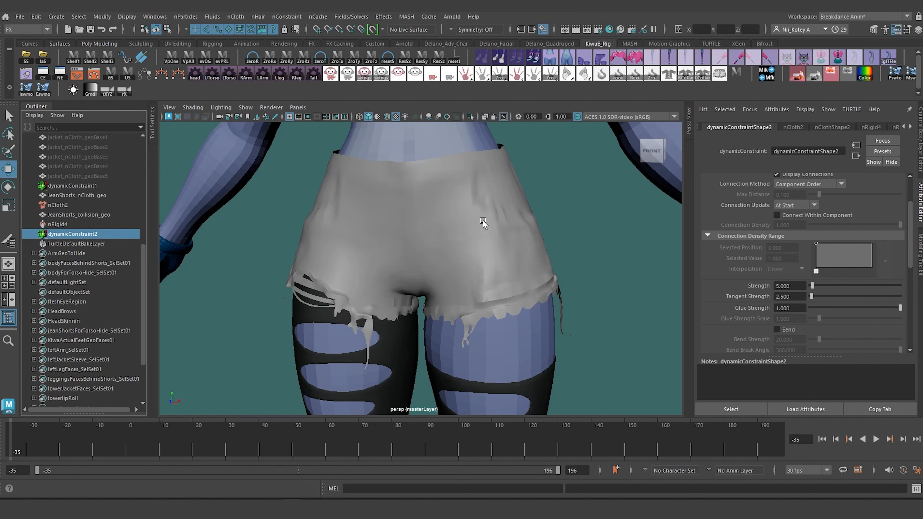
alt+drag(435, 235, 469, 244)
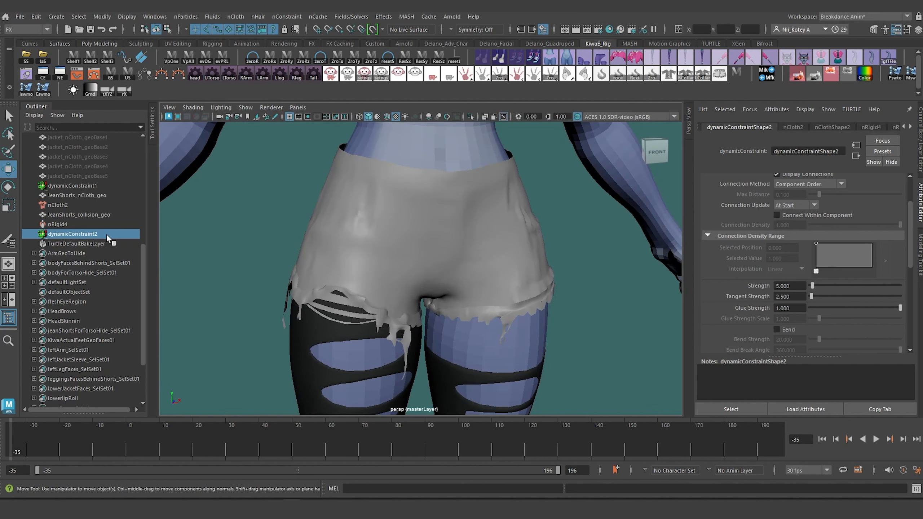
click(377, 262)
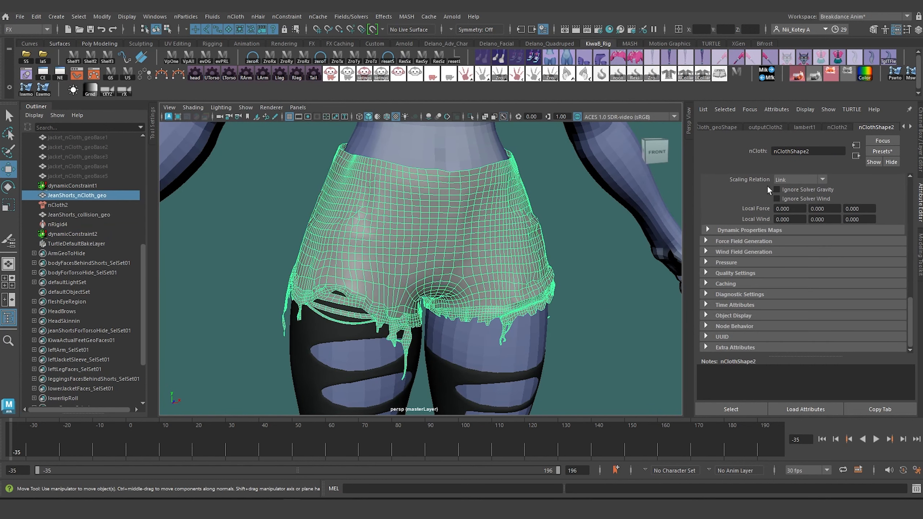
scroll(855, 229, up, 10)
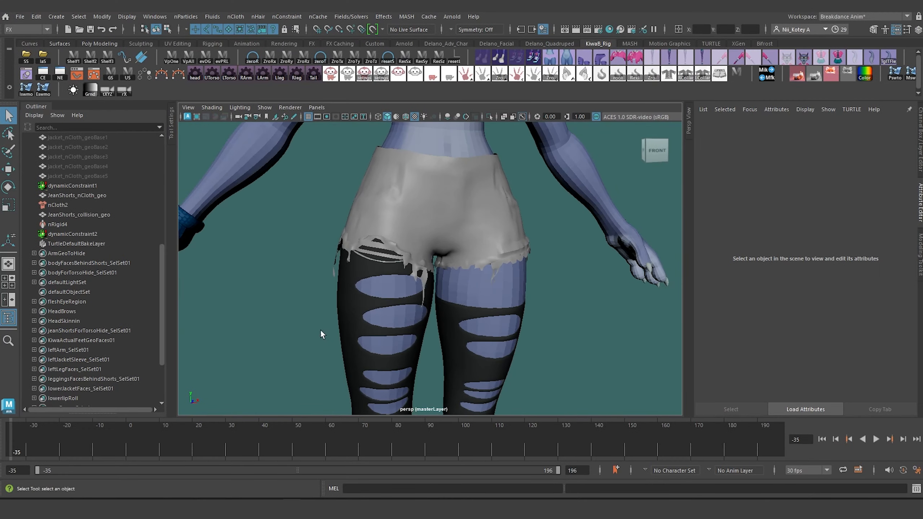
Step: Open the vertex painting tool settings for the Rigidity property of JeanShorts_nCloth_geo and enlarge the viewport beside them
click(389, 212)
scroll(397, 259, up, 2)
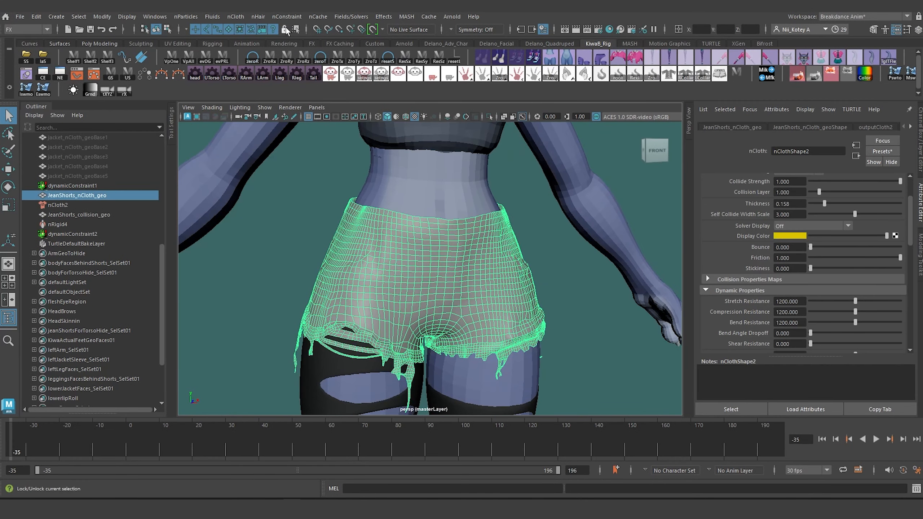
click(235, 16)
mouse_move(276, 17)
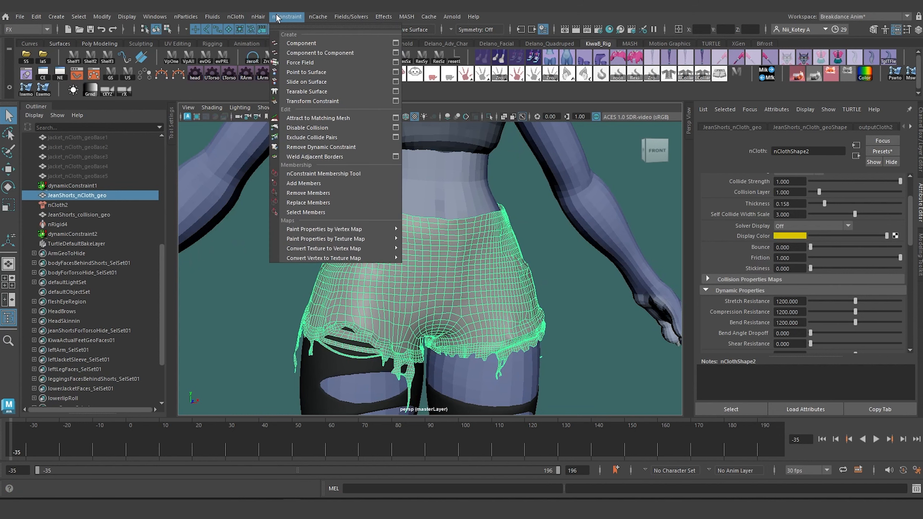
mouse_move(236, 16)
mouse_move(286, 161)
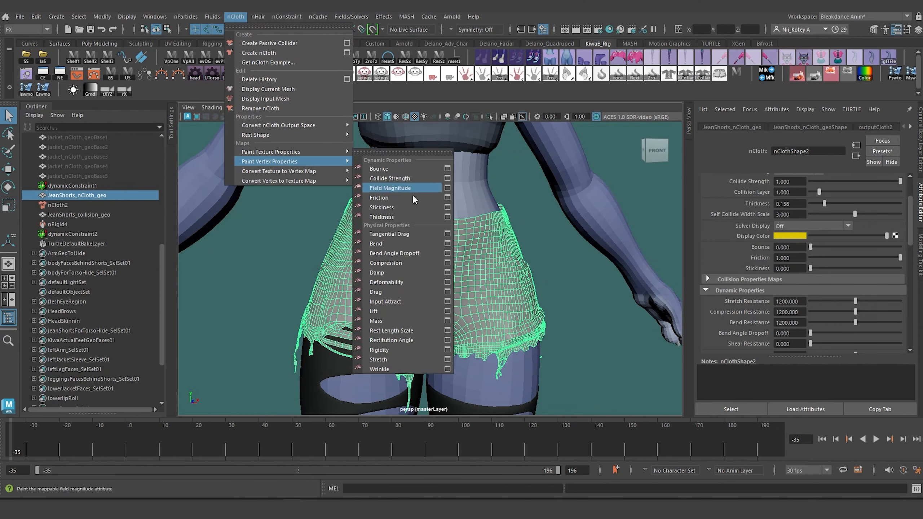
click(447, 350)
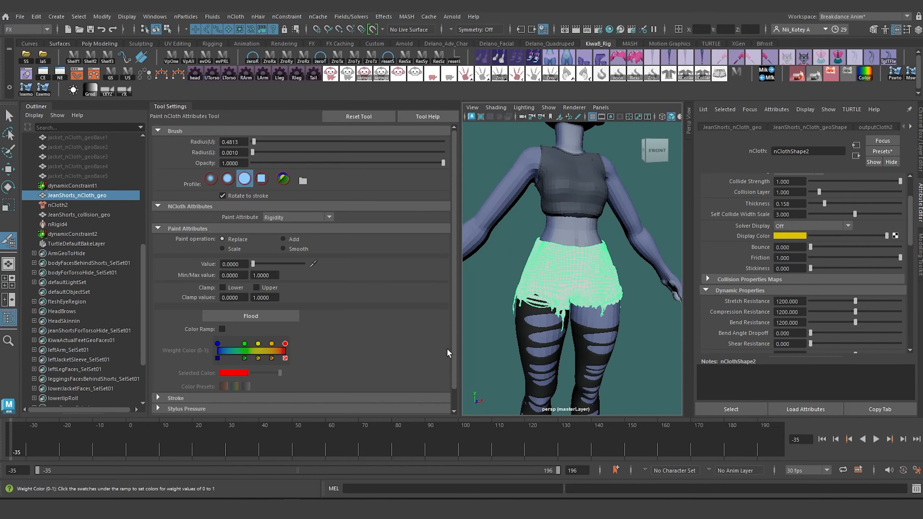
scroll(541, 262, up, 4)
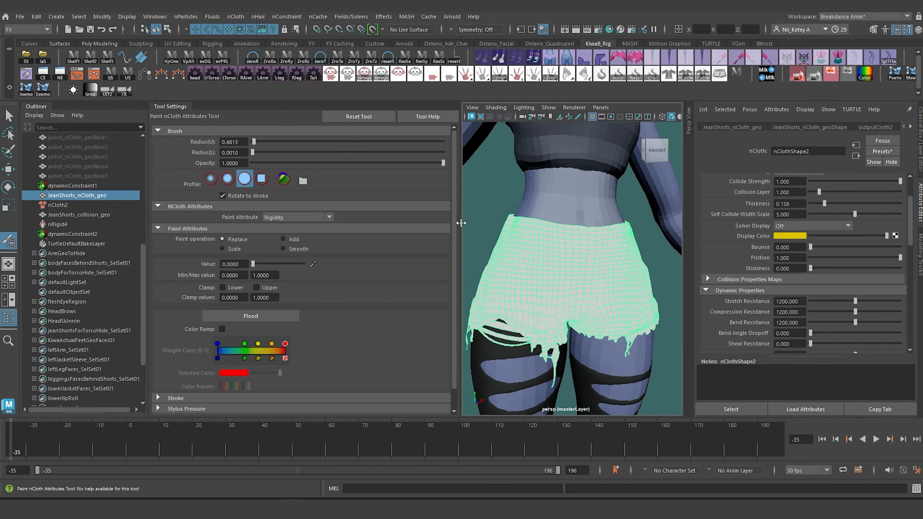
drag(460, 223, 376, 223)
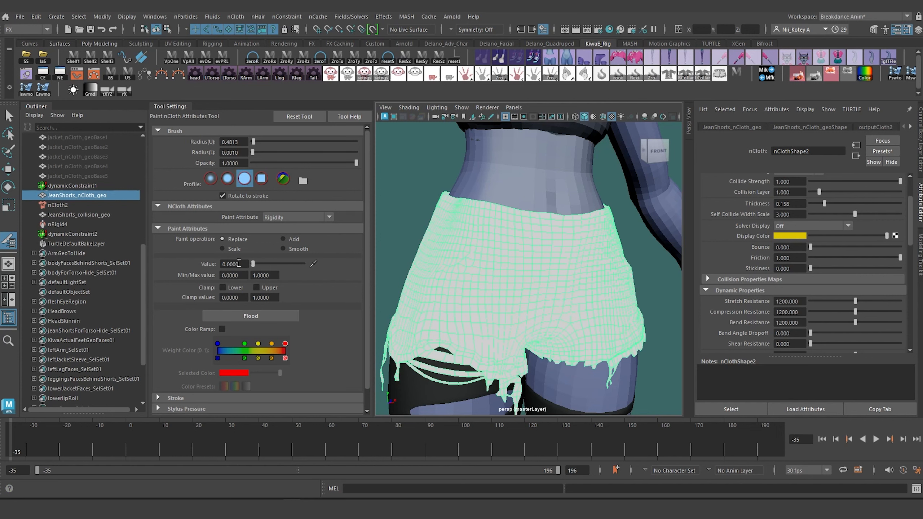
Step: Flood the entire JeanShorts_nCloth_geo mesh with a Rigidity value of 0
click(261, 315)
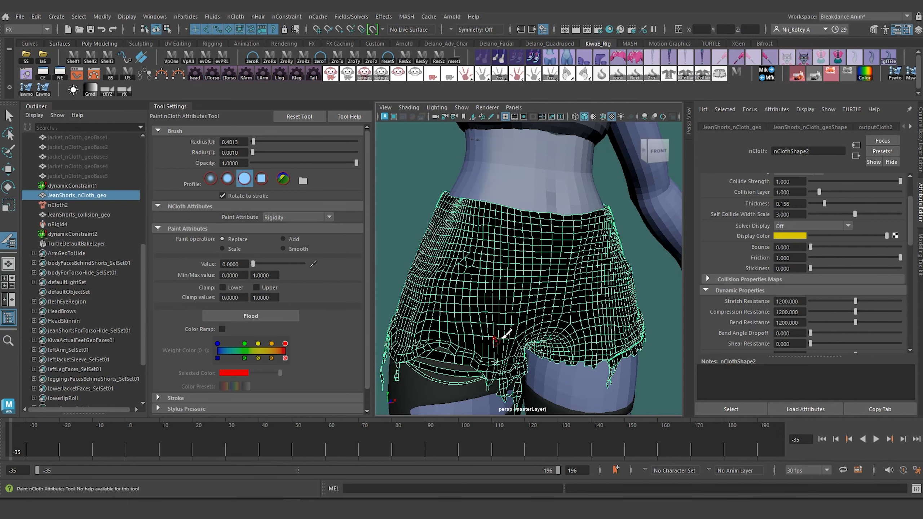
alt+drag(517, 188, 505, 233)
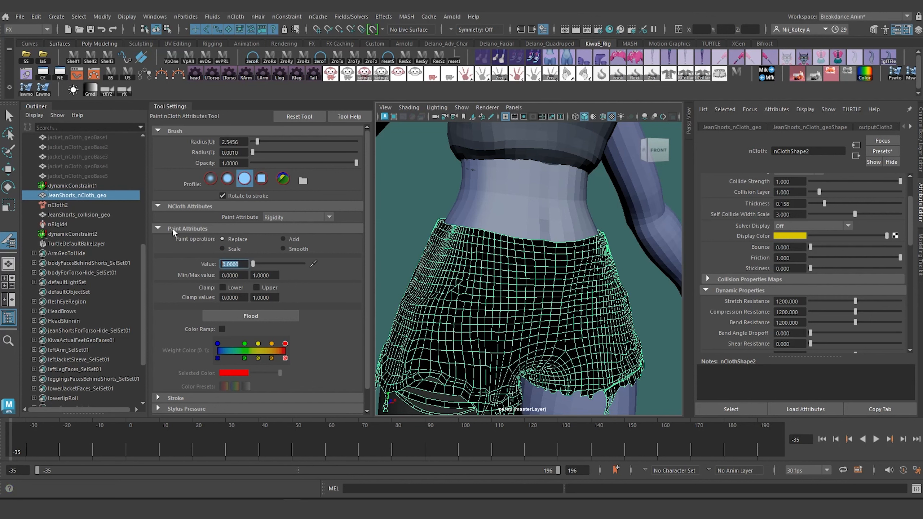
text(0.4)
key(Return)
drag(560, 250, 451, 226)
alt+drag(555, 247, 519, 246)
alt+drag(401, 250, 476, 251)
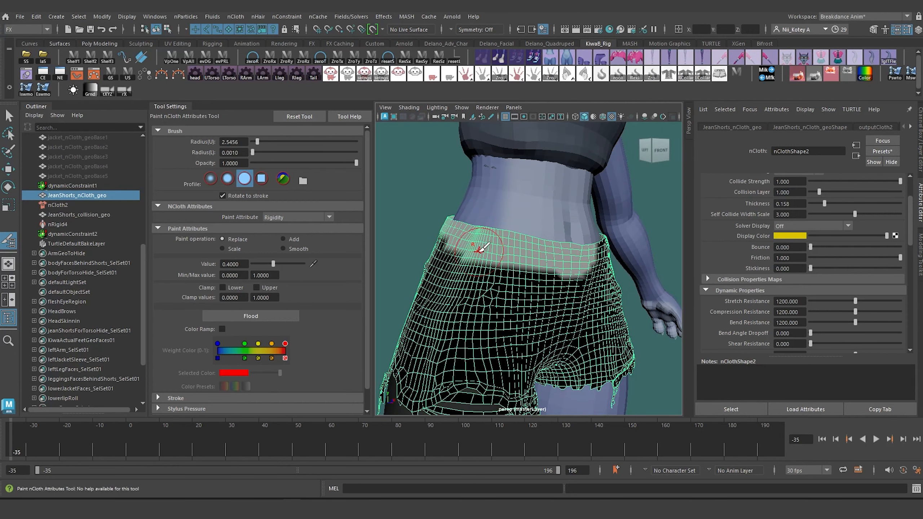
key(ctrl+z)
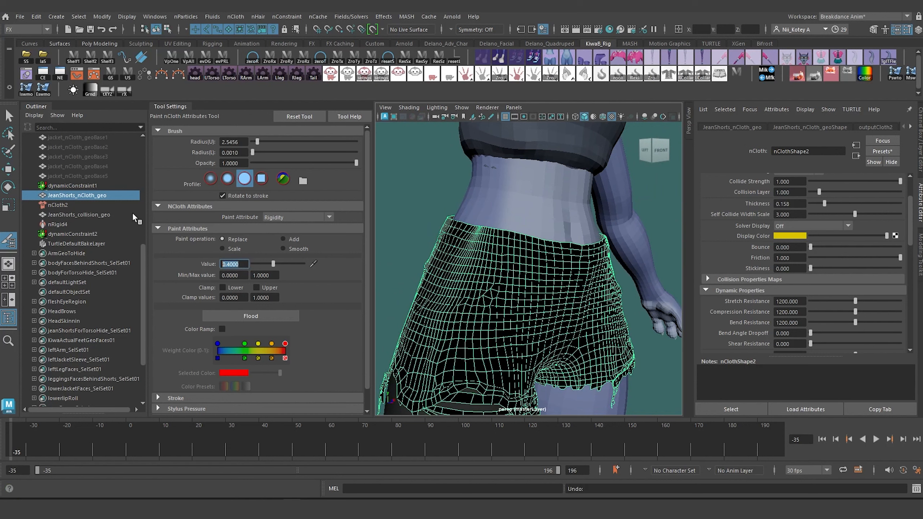
Step: Paint a Rigidity value of 0.5 in Replace mode all the way around the shorts' waistband
text(0.5)
key(Return)
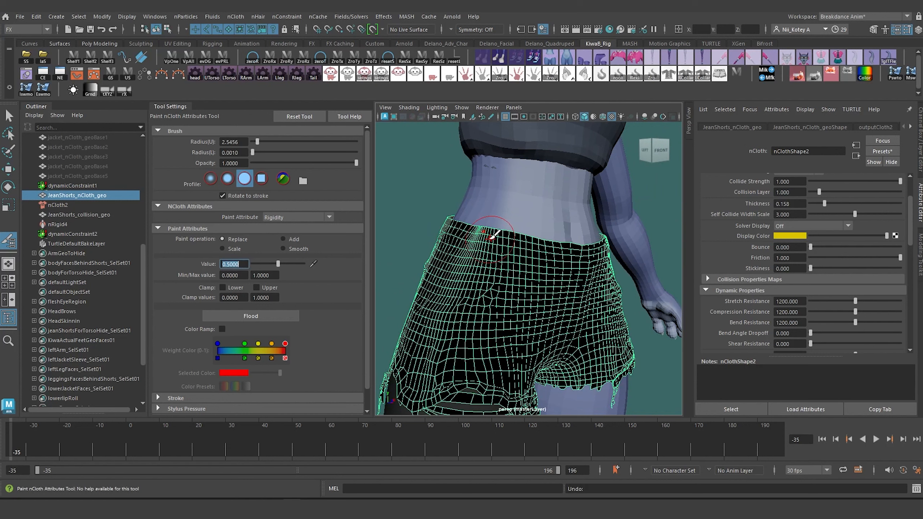
mouse_move(491, 237)
mouse_down()
mouse_move(534, 235)
mouse_move(550, 249)
mouse_move(596, 243)
mouse_move(510, 256)
mouse_move(594, 241)
mouse_move(493, 254)
mouse_move(567, 231)
mouse_move(455, 243)
mouse_move(577, 223)
mouse_up()
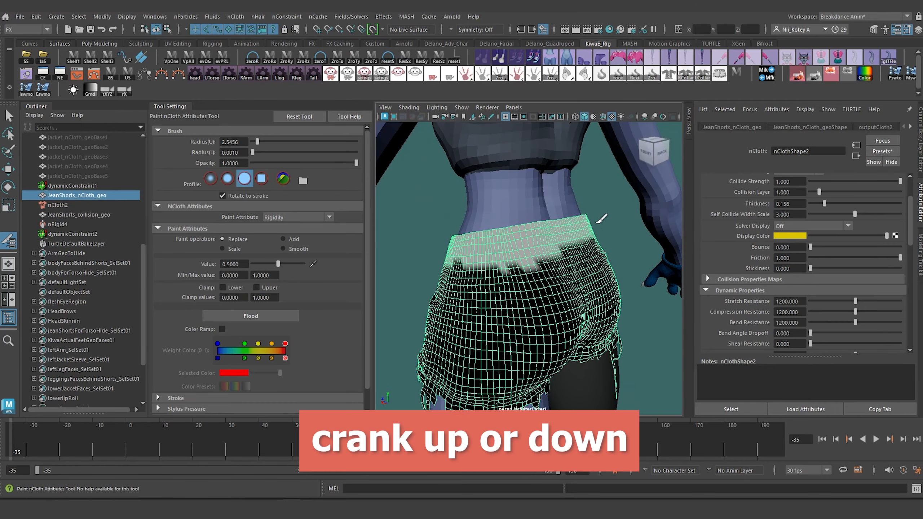
alt+drag(601, 216, 540, 232)
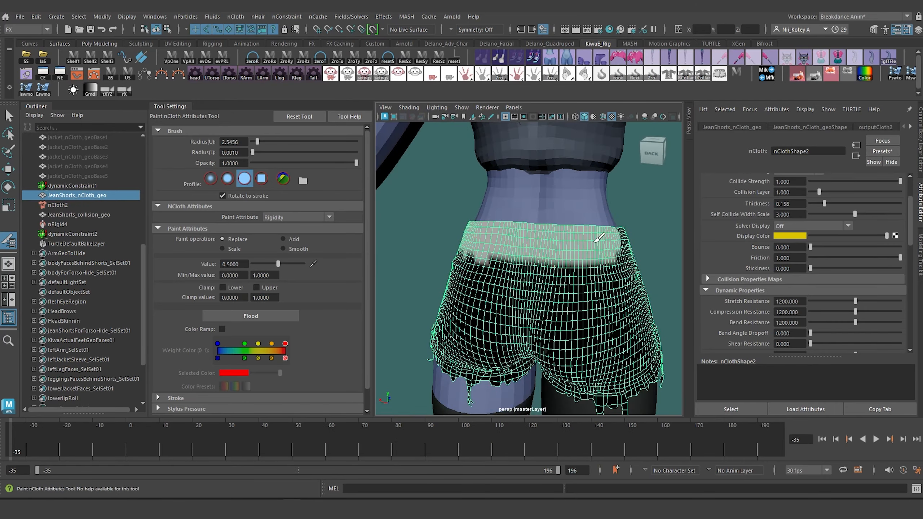
alt+drag(613, 241, 552, 241)
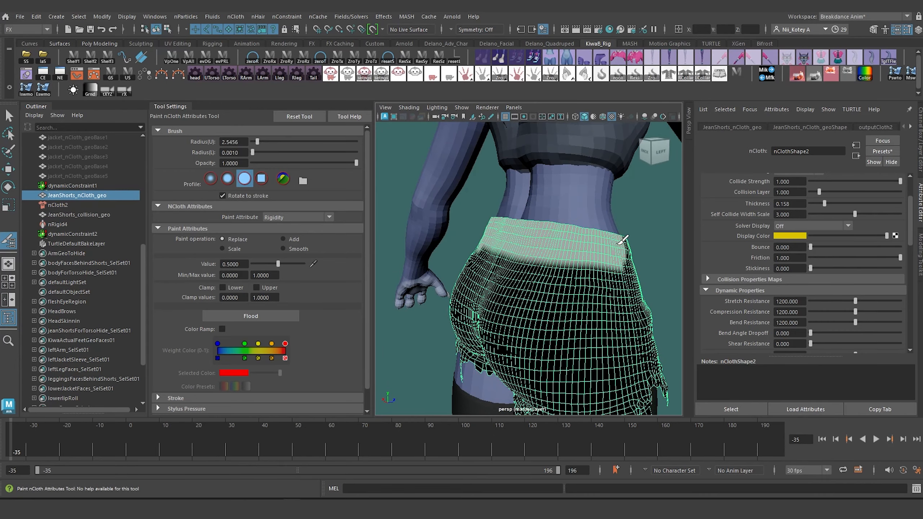
mouse_move(610, 251)
alt+mouse_down()
mouse_move(538, 244)
mouse_move(560, 238)
alt+mouse_up()
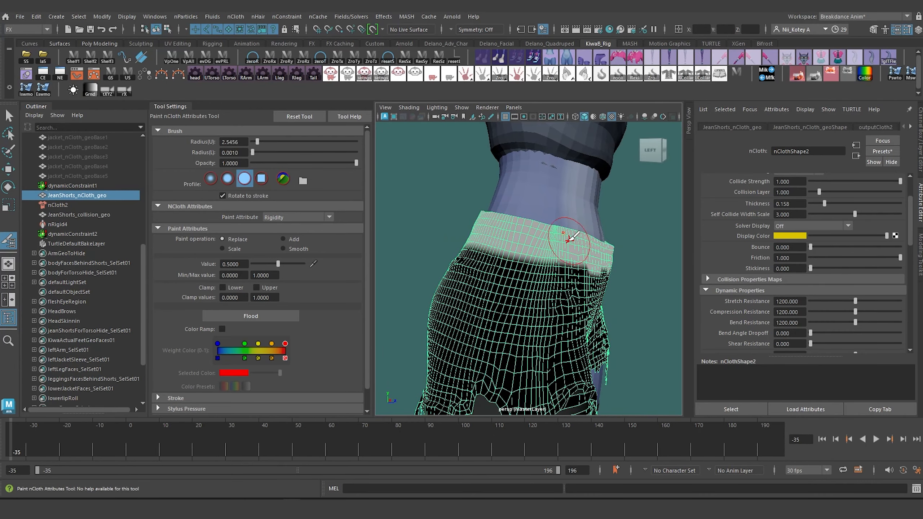
alt+drag(503, 224, 469, 227)
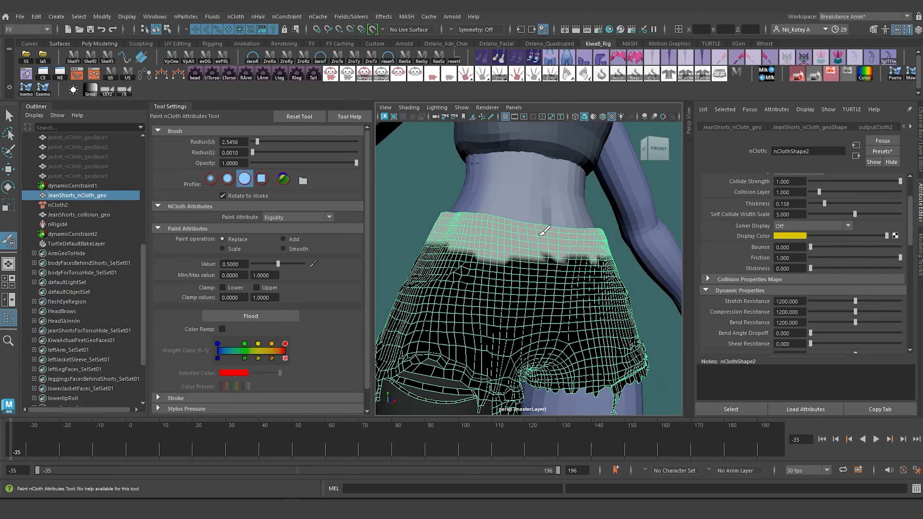
alt+drag(601, 233, 540, 241)
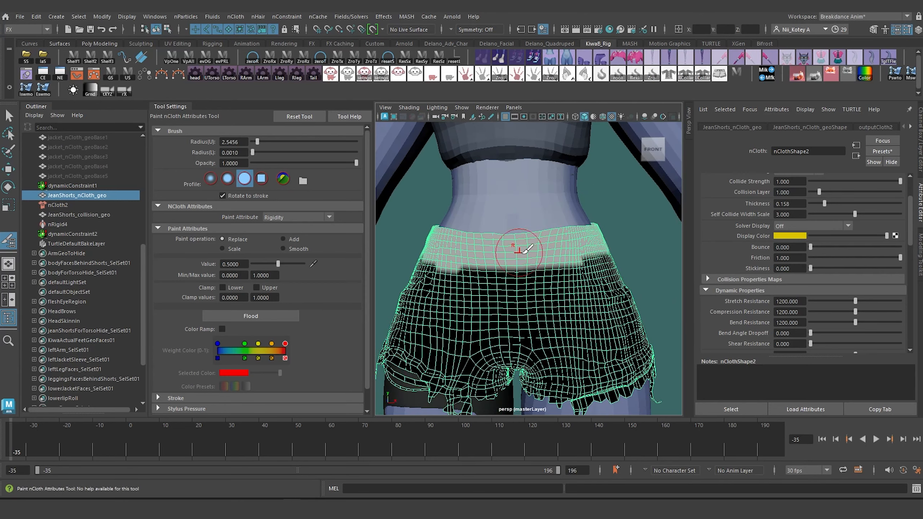
alt+drag(524, 251, 596, 268)
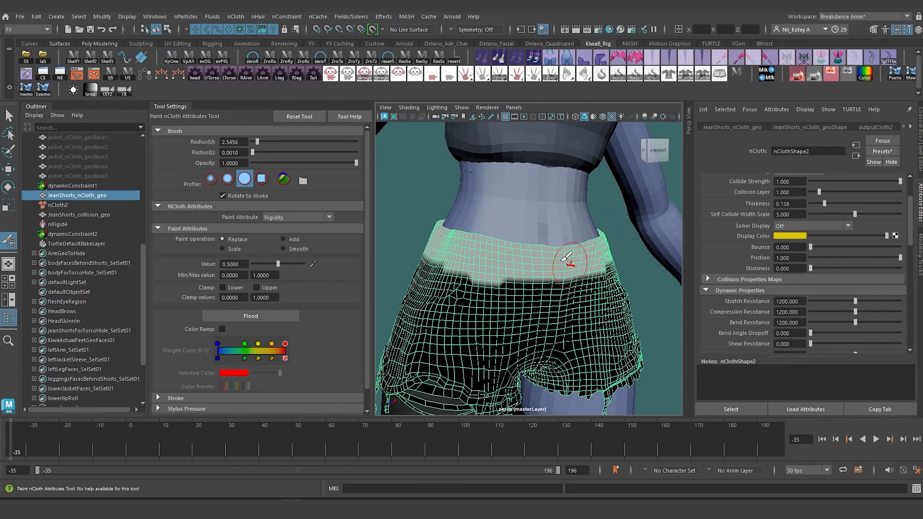
Step: Set the Rigidity in nClothShape2's dynamic properties to 1
scroll(796, 284, down, 6)
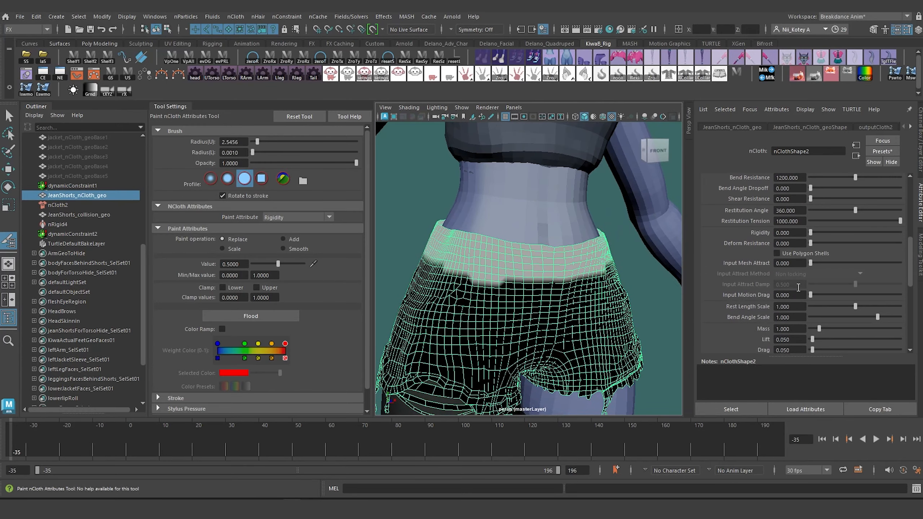
scroll(763, 280, up, 2)
drag(826, 232, 911, 239)
text(1)
key(Return)
Step: Smooth the lower edge of the painted waistband rigidity around the shorts, using a soft brush enlarged to a radius of 3.334
alt+drag(504, 241, 507, 260)
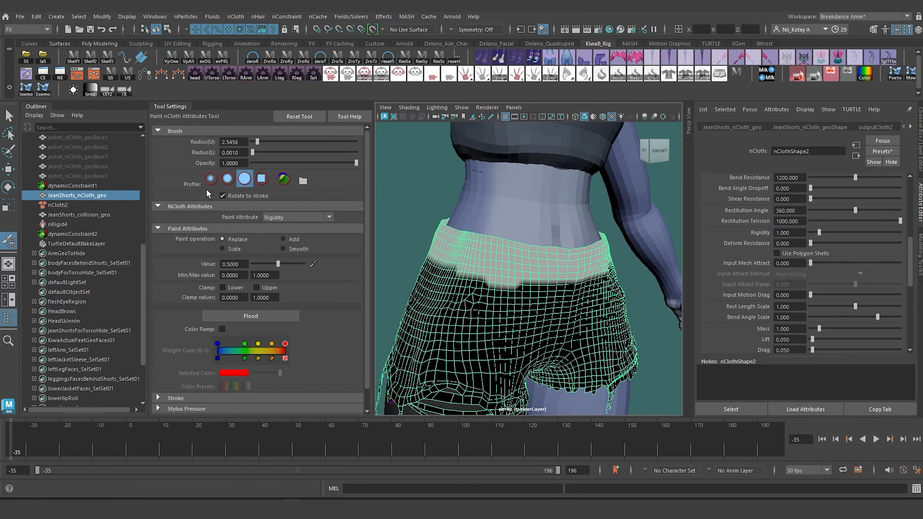
click(290, 248)
click(228, 178)
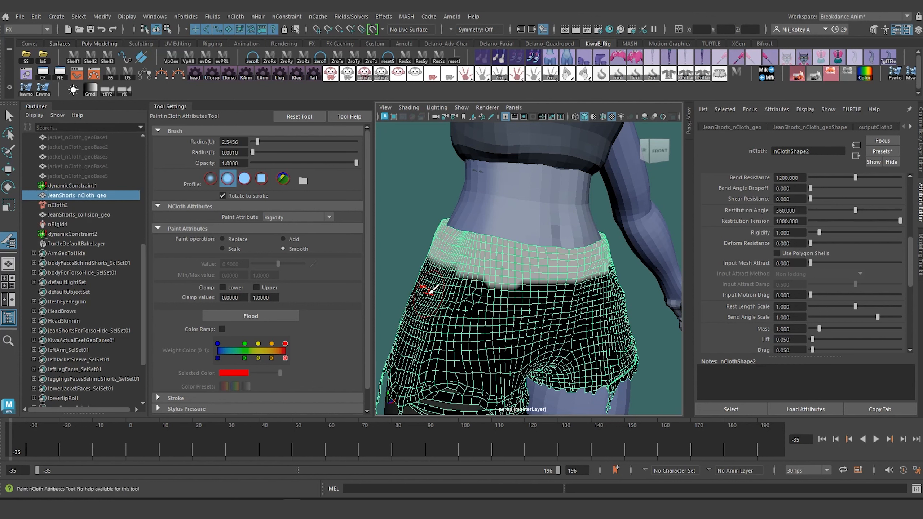
drag(456, 284, 450, 284)
drag(454, 273, 571, 281)
alt+drag(571, 281, 521, 285)
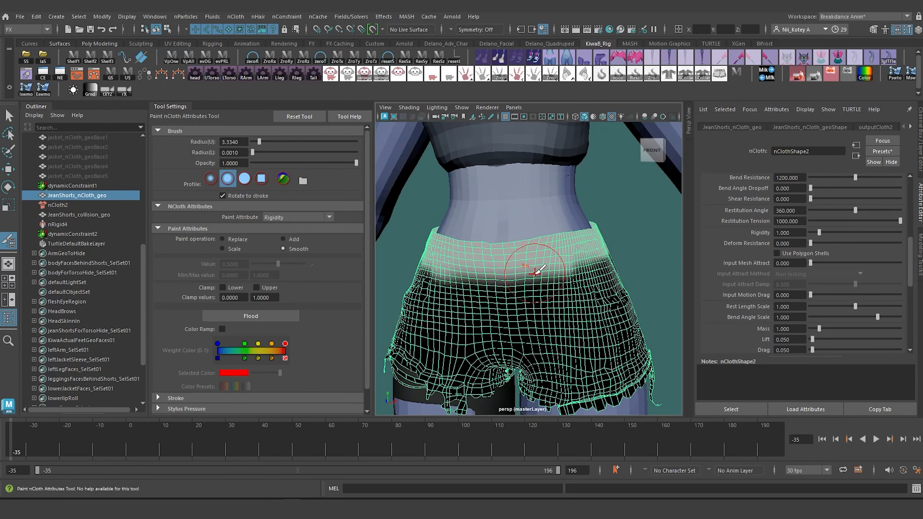
alt+drag(543, 281, 566, 251)
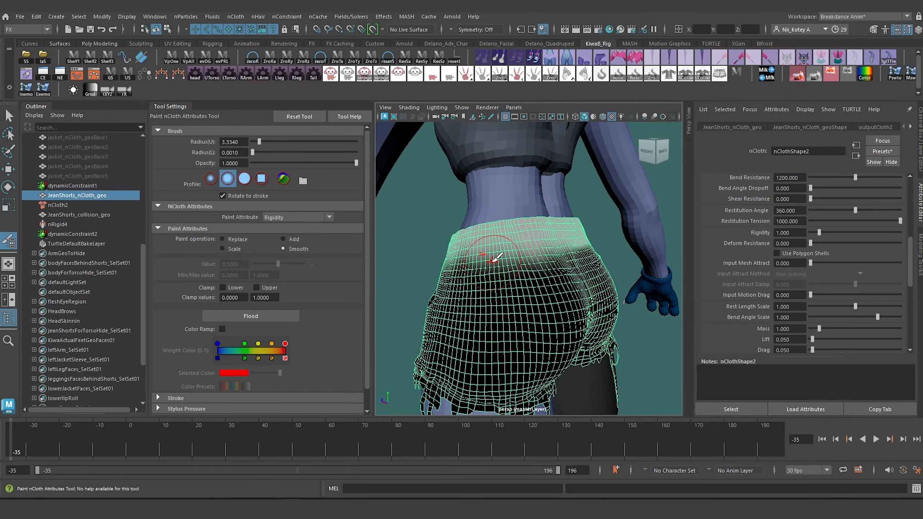
mouse_move(494, 259)
alt+mouse_down()
mouse_move(624, 250)
mouse_move(555, 269)
mouse_move(534, 287)
mouse_move(531, 273)
mouse_move(508, 294)
alt+mouse_up()
alt+drag(454, 274, 486, 291)
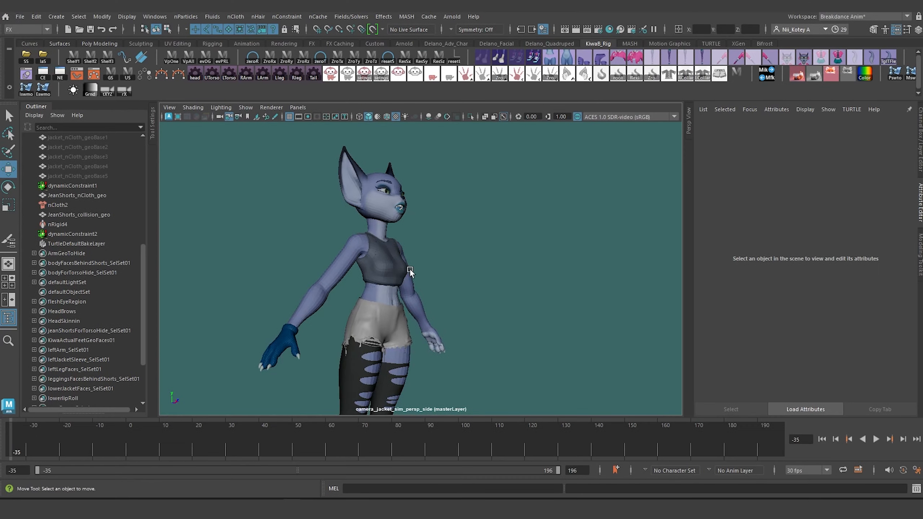
Step: Switch to the front perspective view of the shorts and make the KB_JeanShorts_geo_LYR display layer visible
key(space)
drag(439, 259, 444, 236)
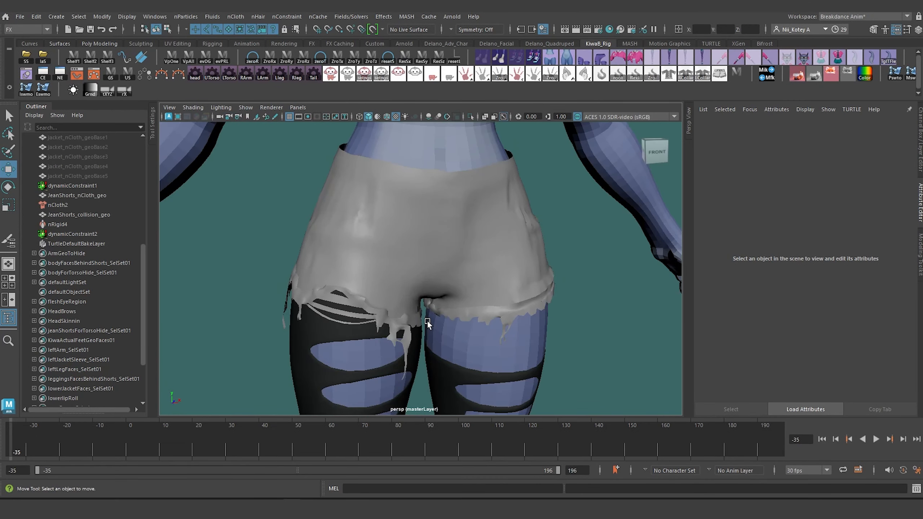
alt+drag(427, 315, 408, 320)
scroll(535, 254, down, 3)
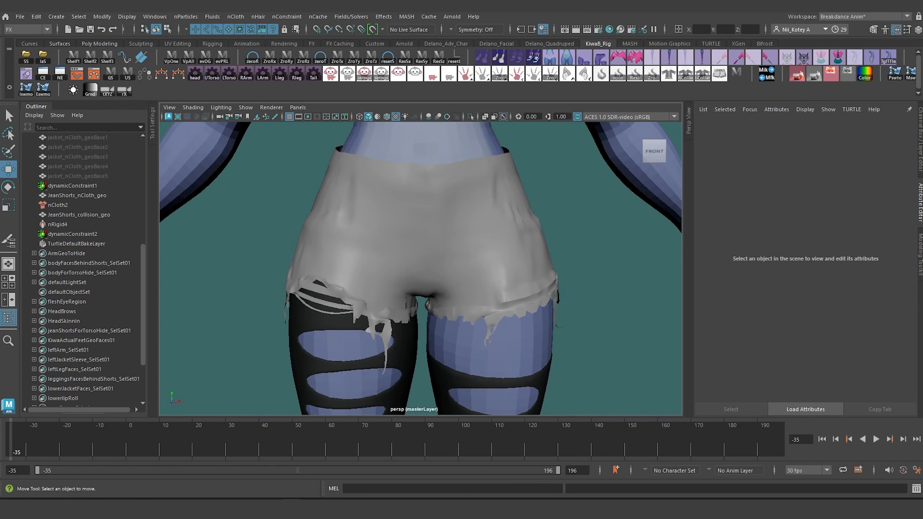
key(ctrl+a)
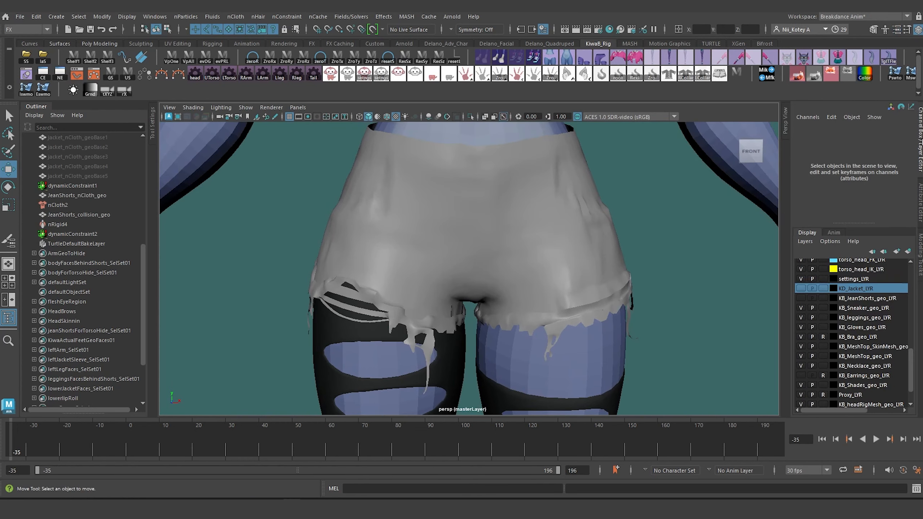
click(801, 298)
Step: Examine the detailed jean shorts from several angles, checking the separate js_main and js_front_pockets meshes
mouse_move(475, 217)
alt+mouse_down()
mouse_move(411, 228)
mouse_move(488, 224)
alt+mouse_up()
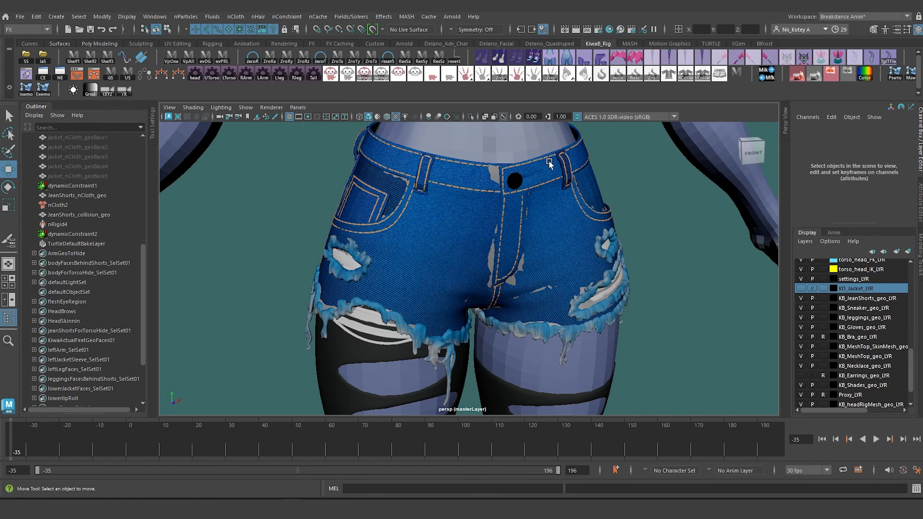
alt+drag(573, 213, 503, 195)
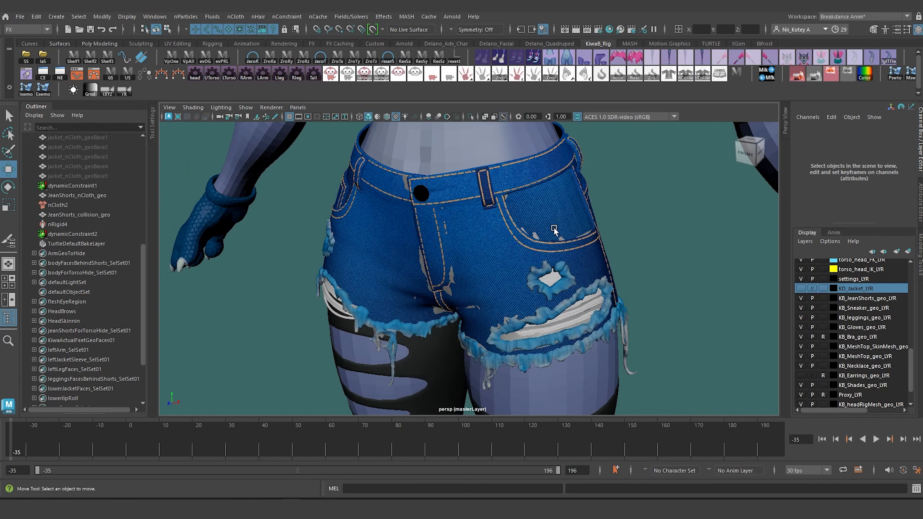
alt+drag(508, 244, 489, 248)
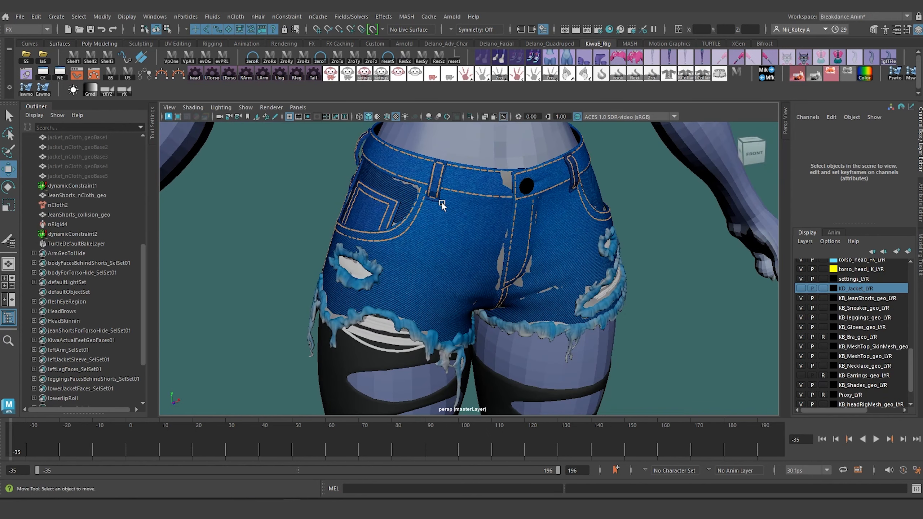
click(465, 234)
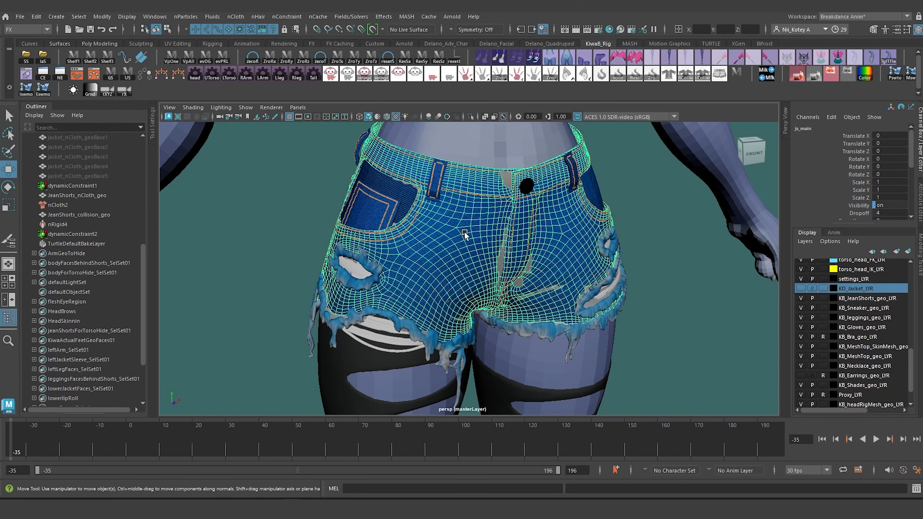
click(391, 187)
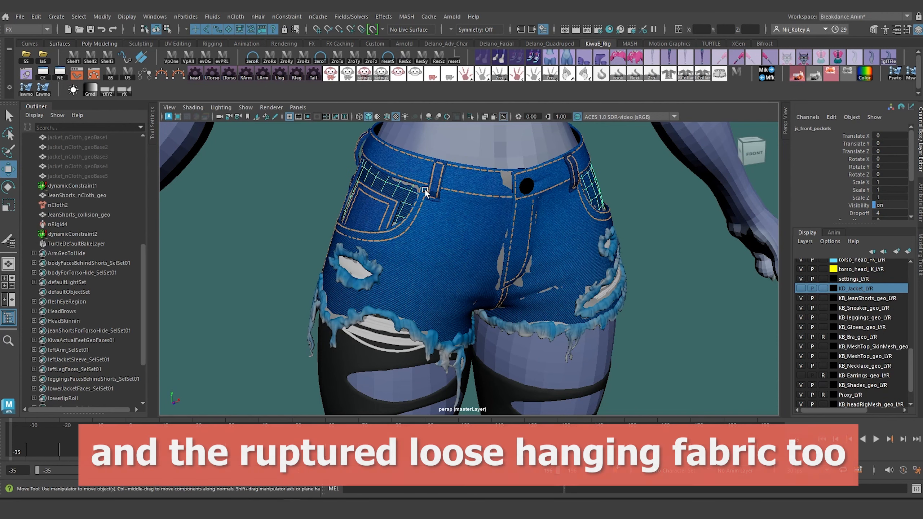
alt+drag(455, 251, 502, 262)
Step: Wrap js_main to JeanShorts_nCloth_geo with the Rigging set's Wrap deformer, its options reset to the defaults
click(501, 262)
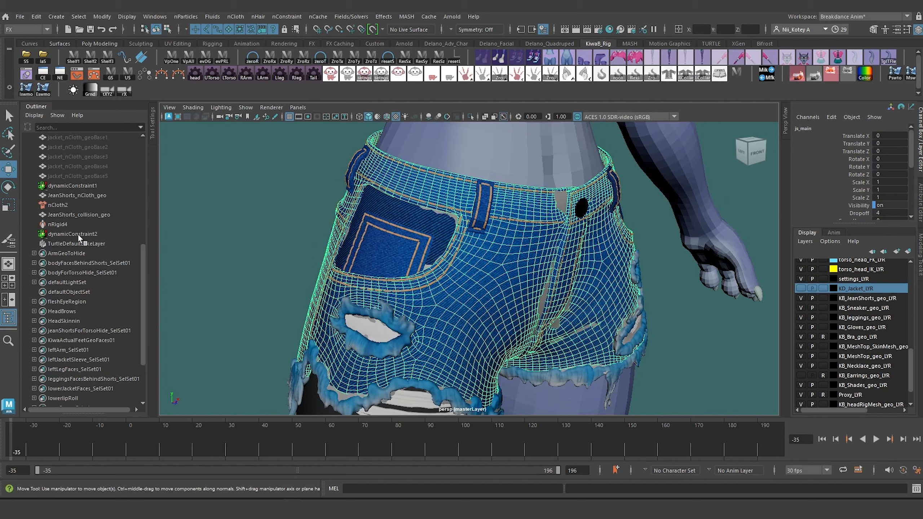
click(85, 196)
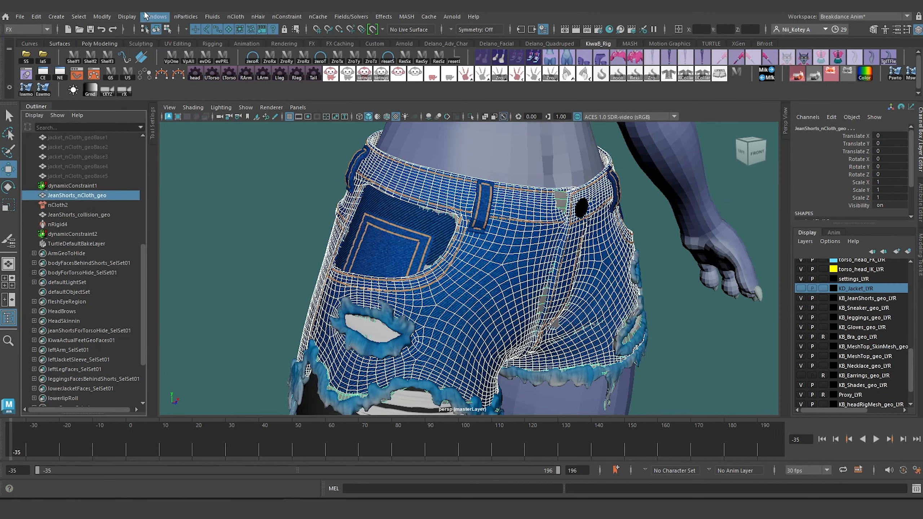
click(26, 29)
click(18, 51)
click(230, 16)
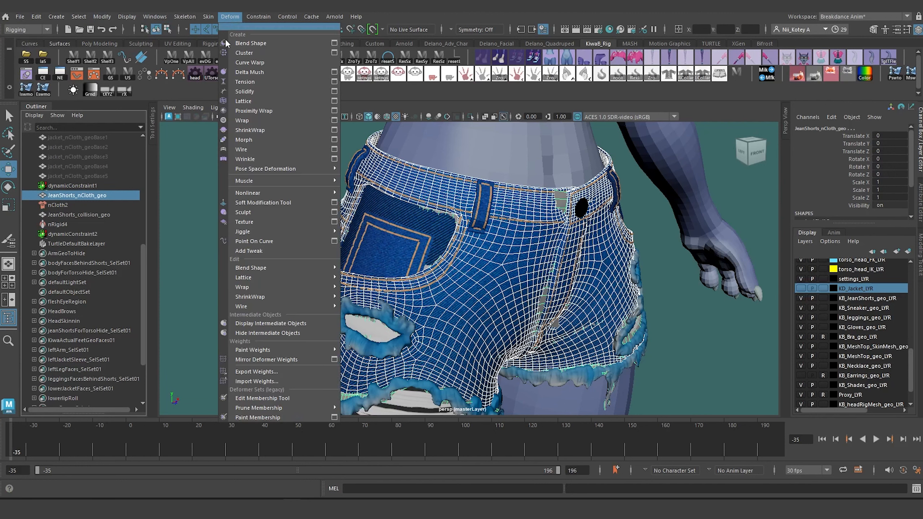
click(335, 121)
click(199, 161)
click(209, 182)
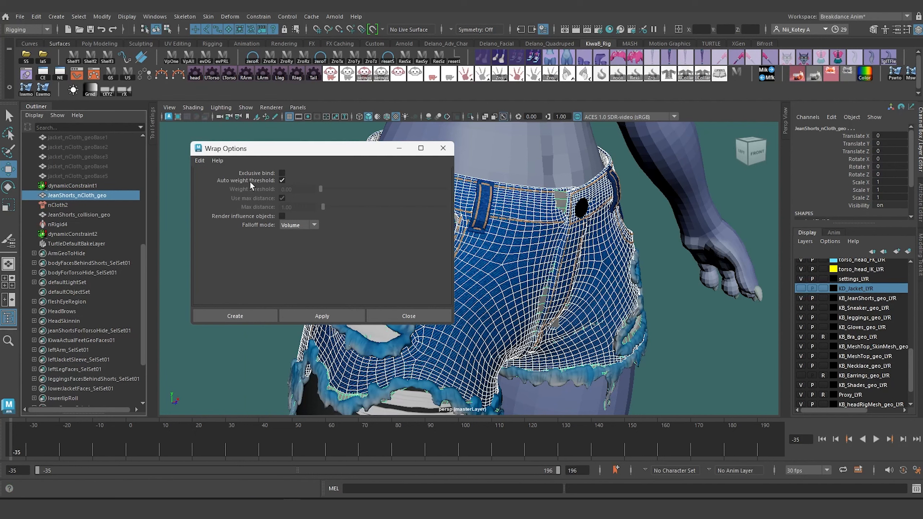
click(337, 316)
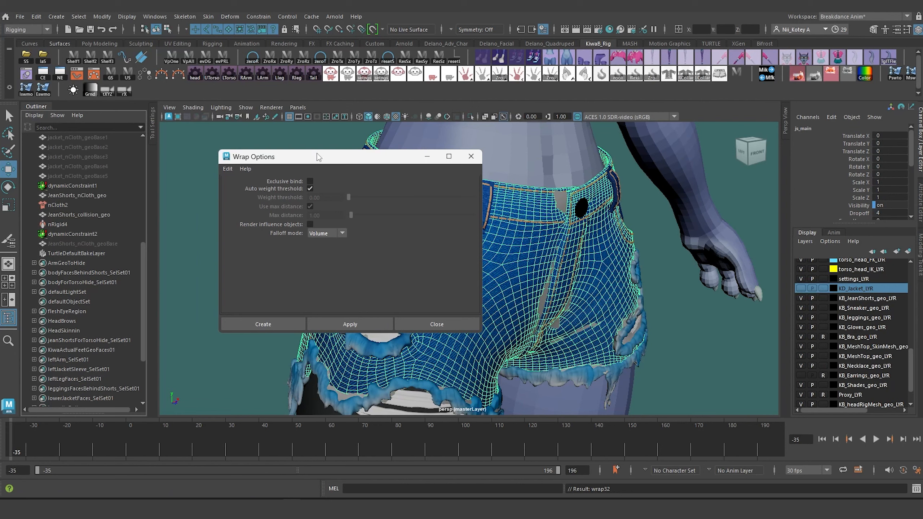
Step: Wrap the js_front_pockets mesh to JeanShorts_nCloth_geo with the same Wrap options, keeping the options window clear of the pocket
drag(318, 157, 578, 148)
click(296, 230)
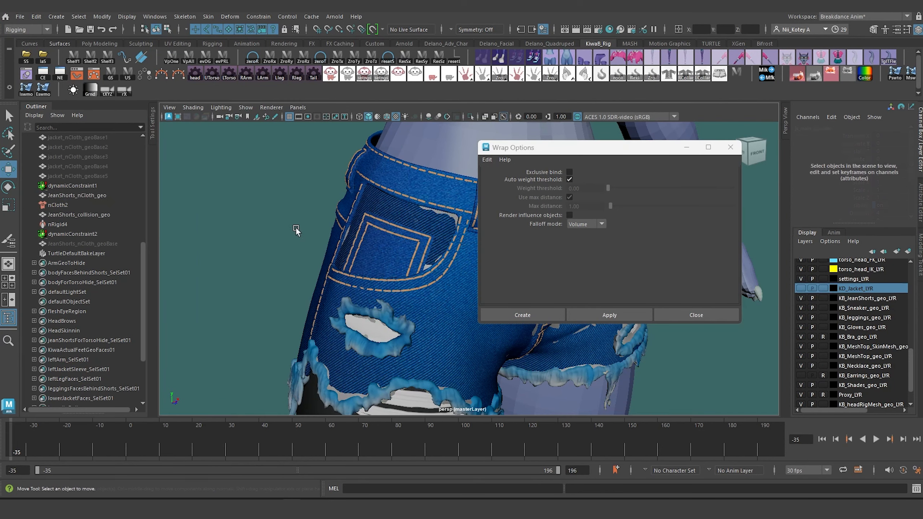
click(409, 231)
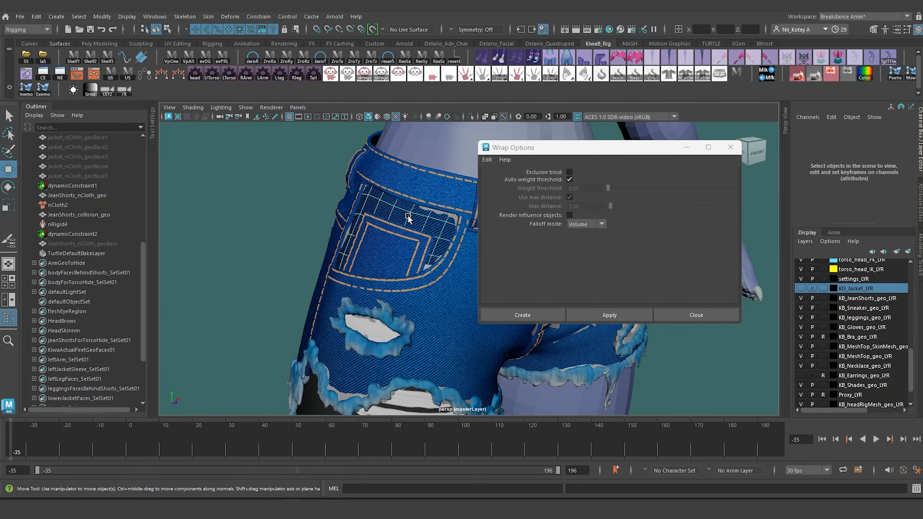
click(71, 196)
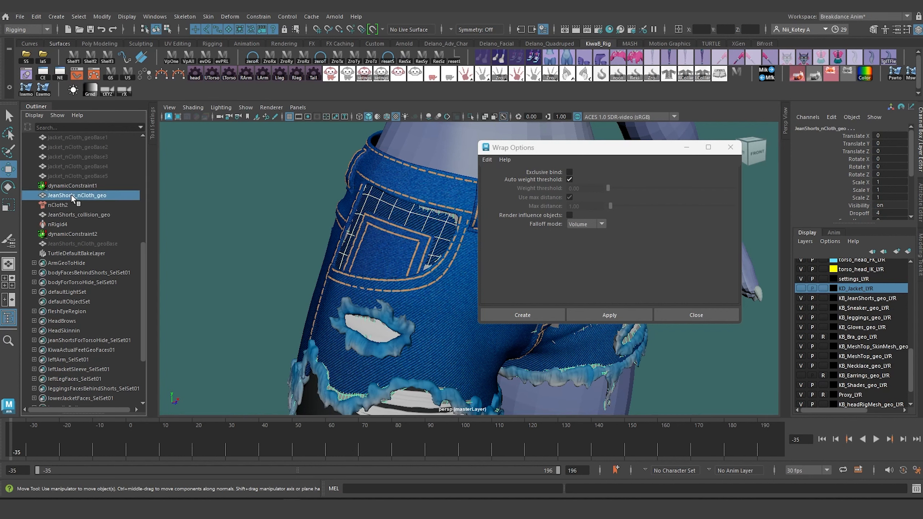
click(618, 315)
alt+drag(367, 336, 381, 344)
click(255, 278)
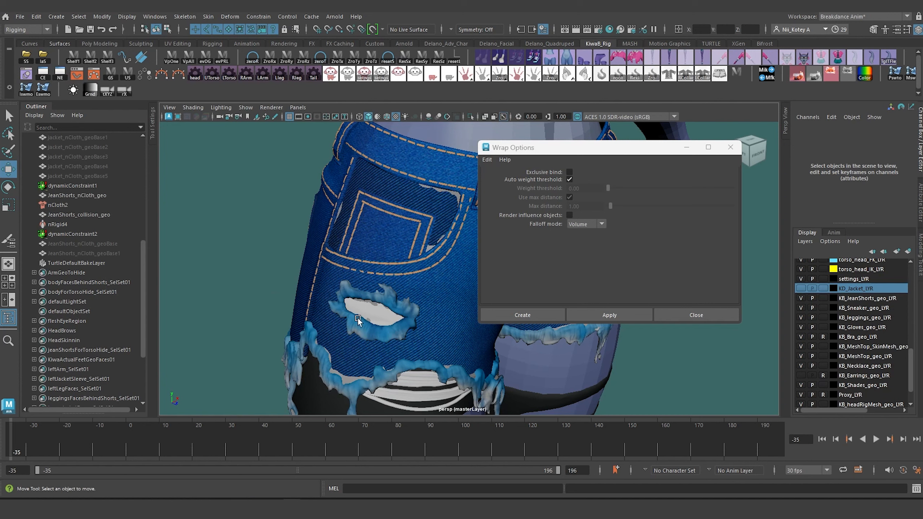
Step: Wrap the js_ruptured_fabric mesh to JeanShorts_nCloth_geo with the same Wrap options, and close the options window
click(380, 331)
alt+drag(307, 332, 264, 300)
ctrl+click(85, 195)
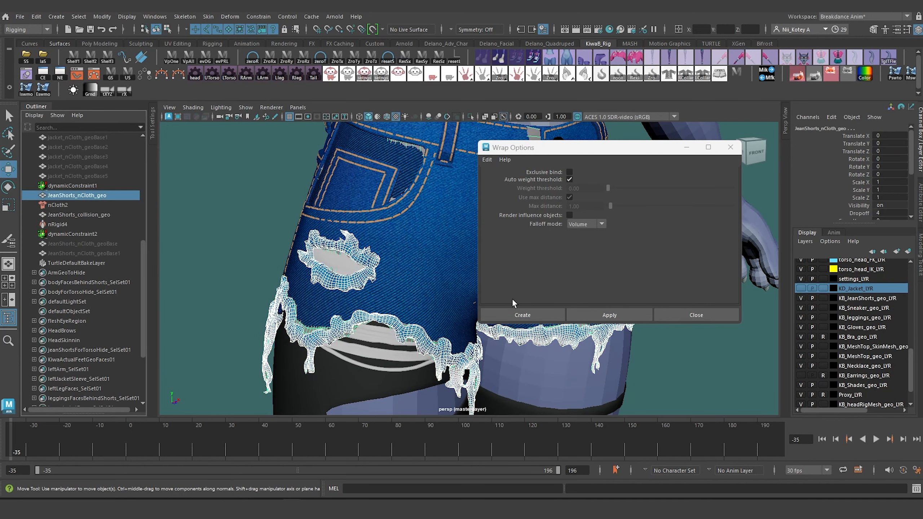
click(627, 314)
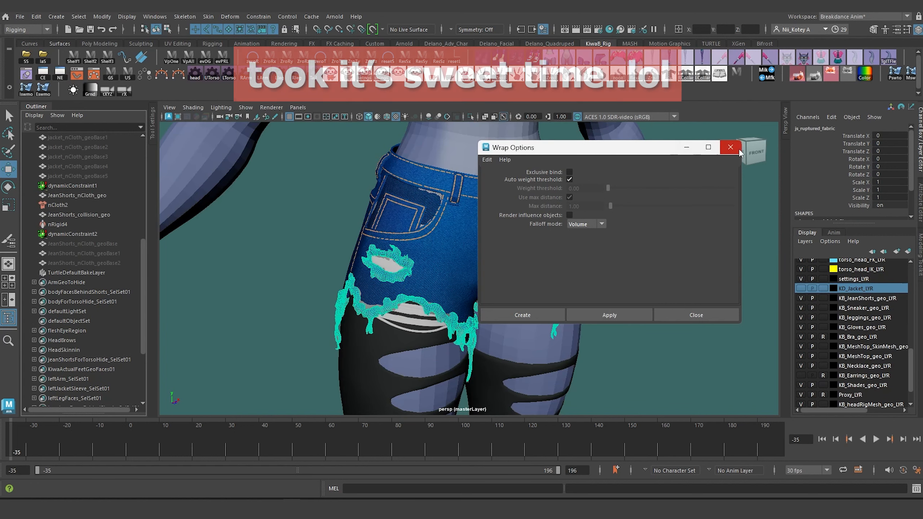
click(737, 149)
alt+drag(405, 237, 364, 236)
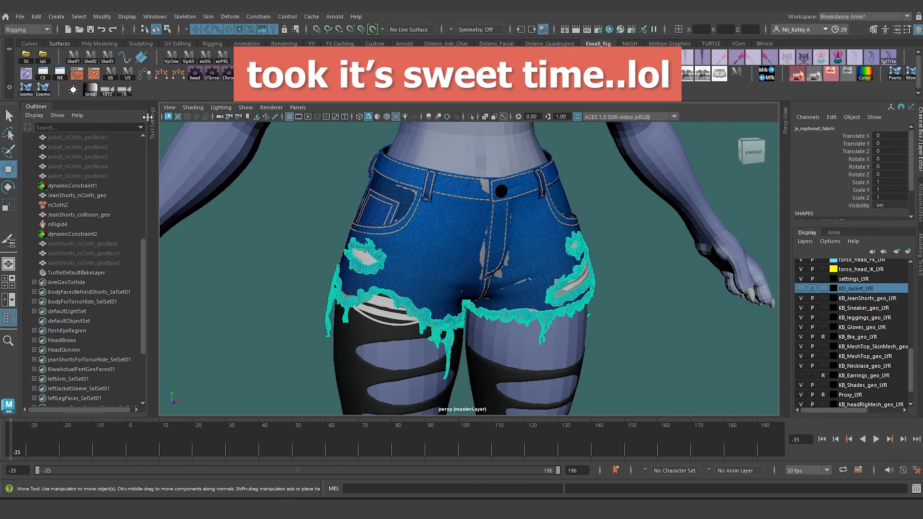
Step: Save the scene and play the shorts simulation from frame -35
click(42, 58)
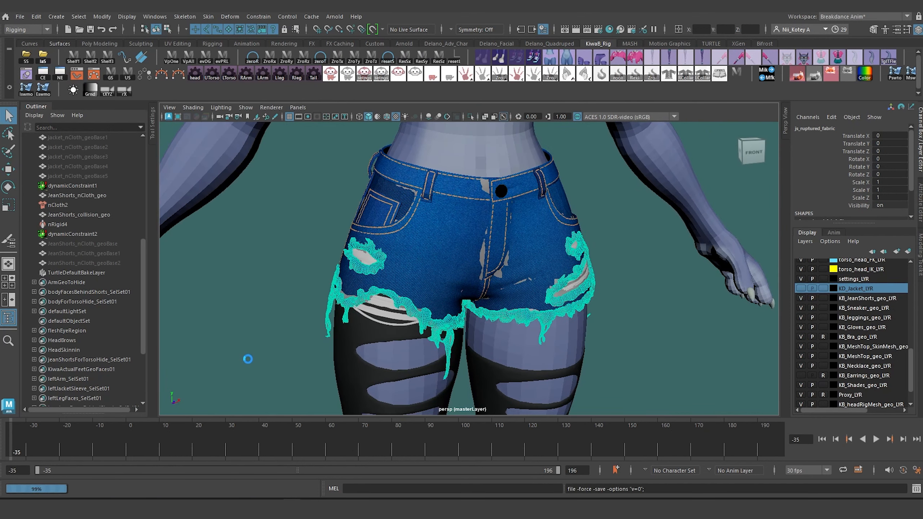
key(w)
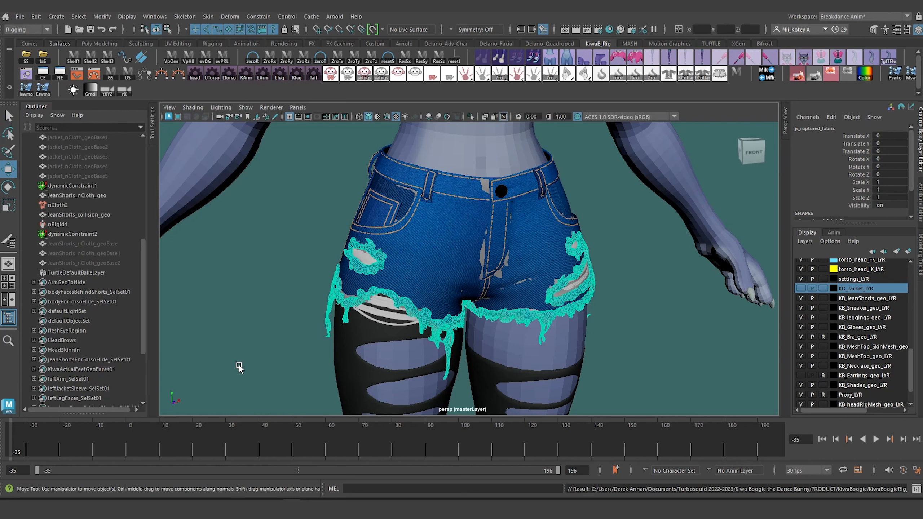
click(876, 439)
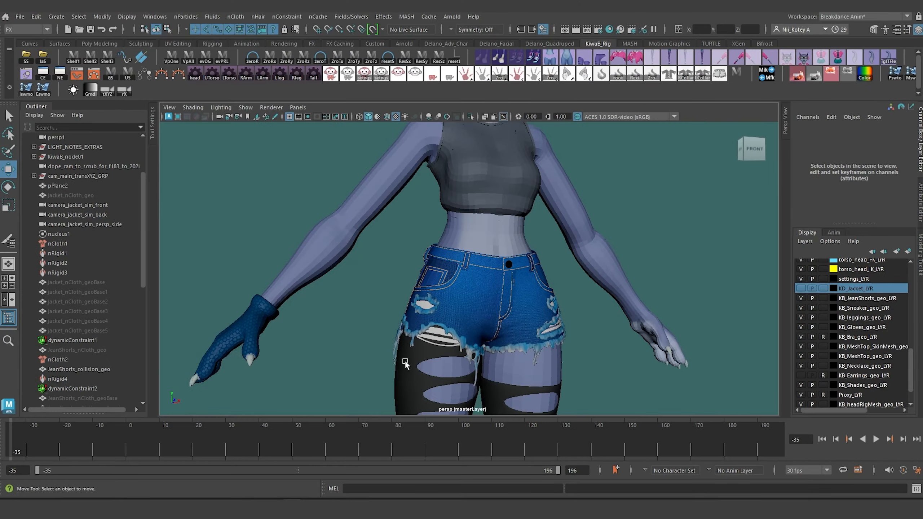
Step: Wrap the js_fabric_innards mesh behind the rips to the hidden JeanShorts_nCloth_geo, using the Rigging set's Wrap deformer with unchanged options
alt+right_drag(403, 359, 462, 318)
alt+middle_drag(410, 396, 445, 347)
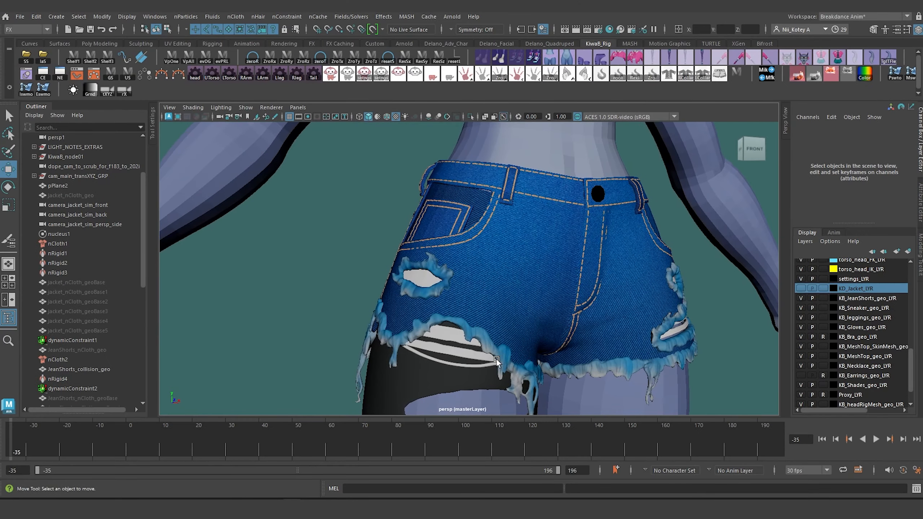
click(447, 333)
alt+drag(463, 347, 556, 348)
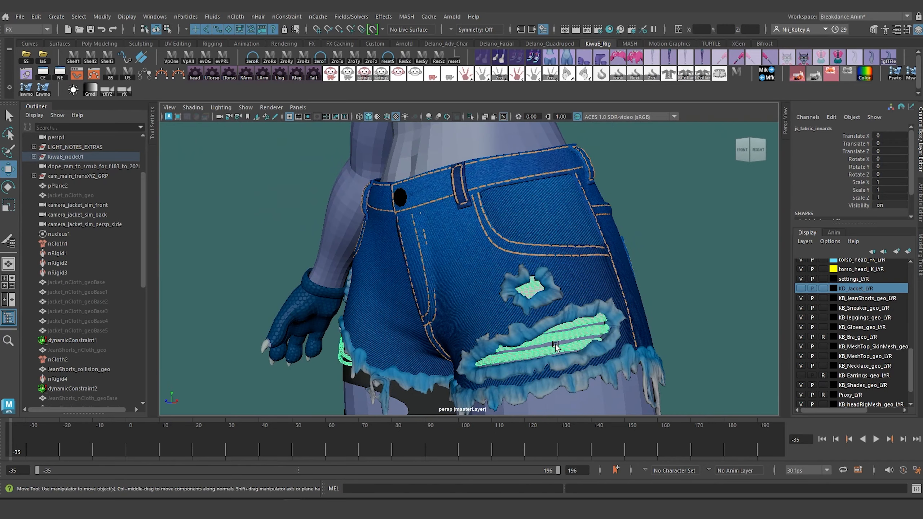
alt+drag(532, 304, 434, 324)
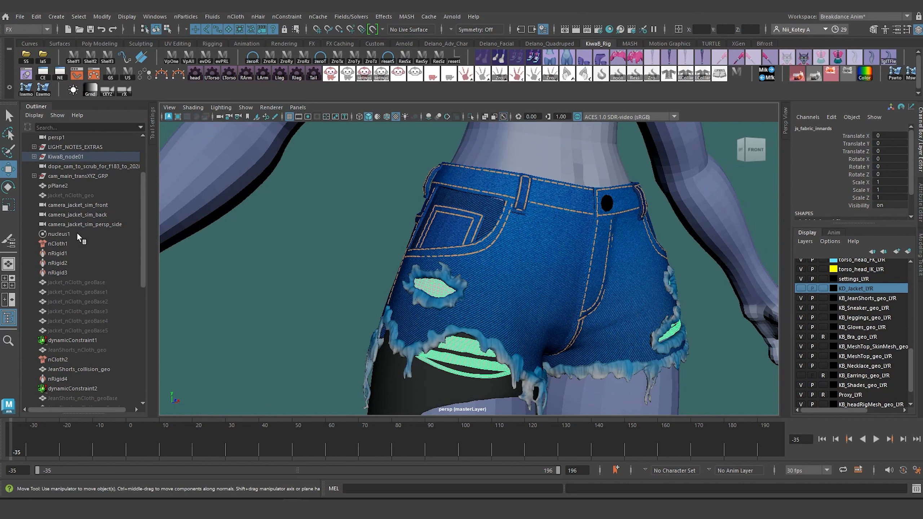
click(75, 349)
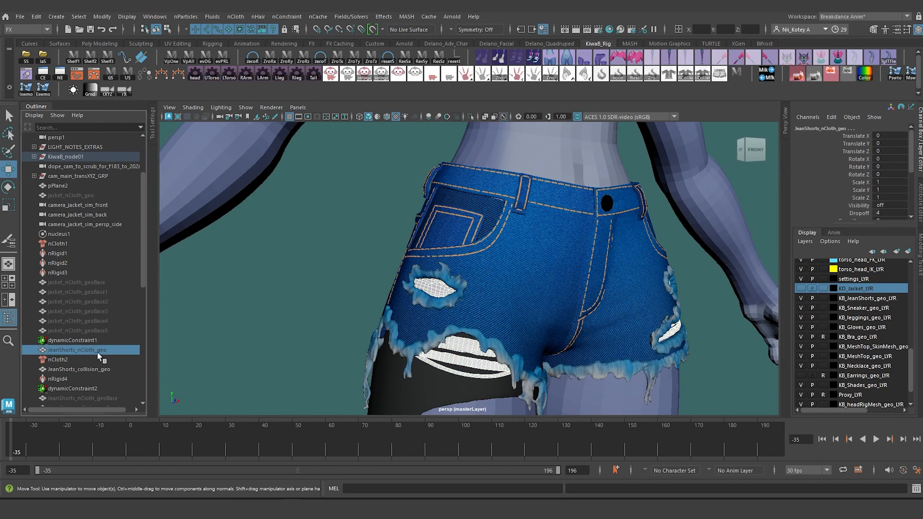
click(39, 29)
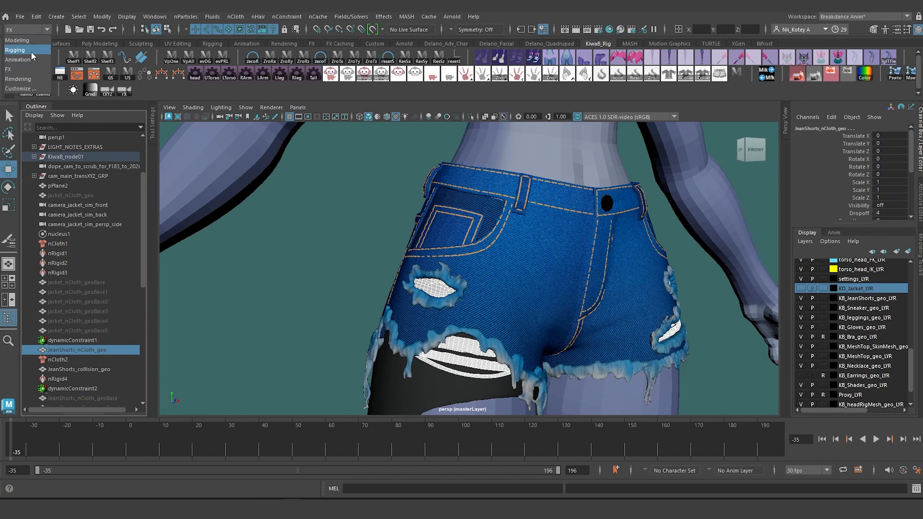
click(30, 52)
click(231, 17)
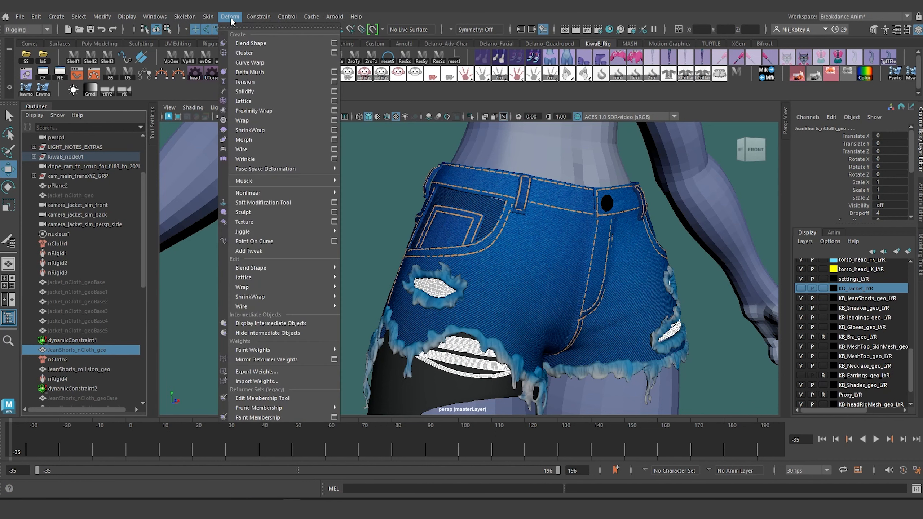
click(333, 120)
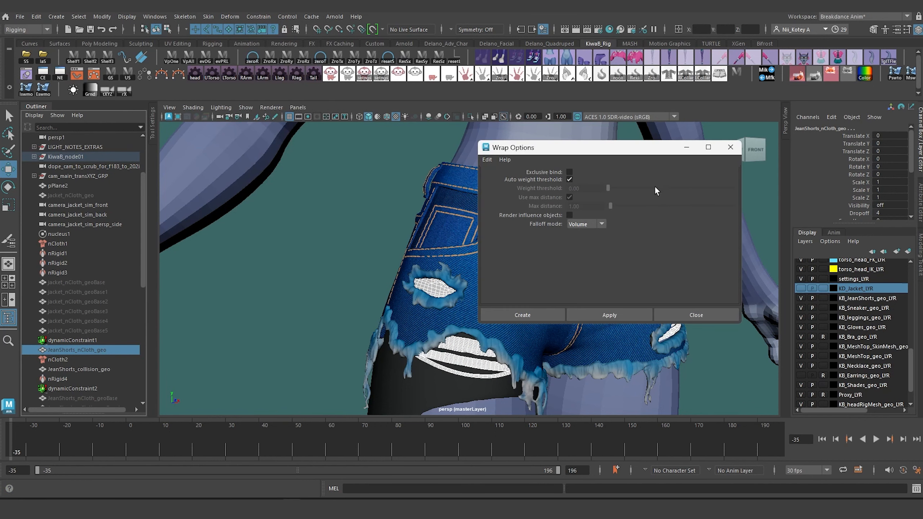
click(621, 315)
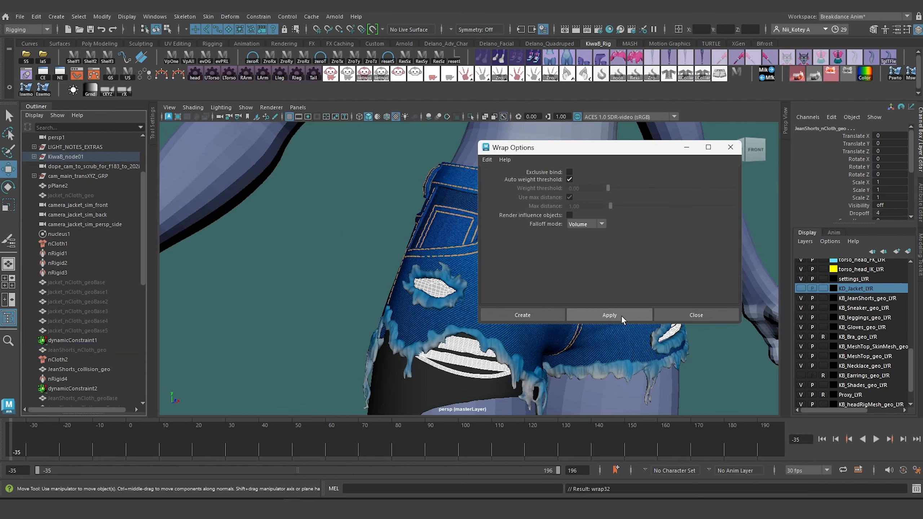
click(729, 145)
Step: Examine the wrapped shorts from the front, scrub the timeline to frame 133, and return to start frame -35
scroll(489, 240, down, 2)
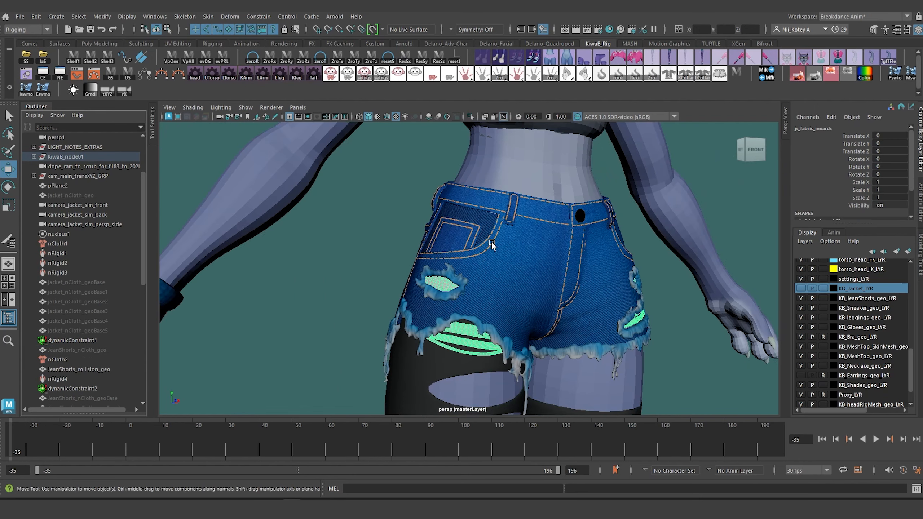
alt+drag(489, 251, 472, 253)
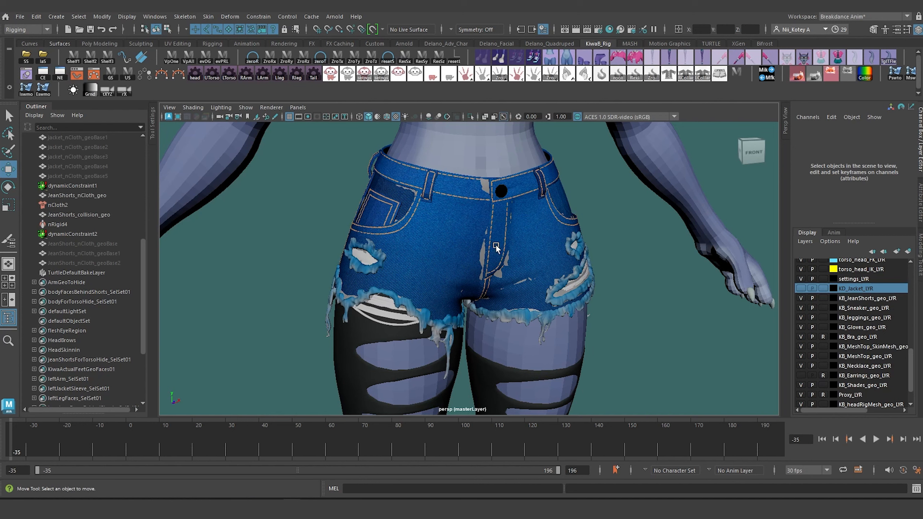
alt+drag(438, 376, 414, 360)
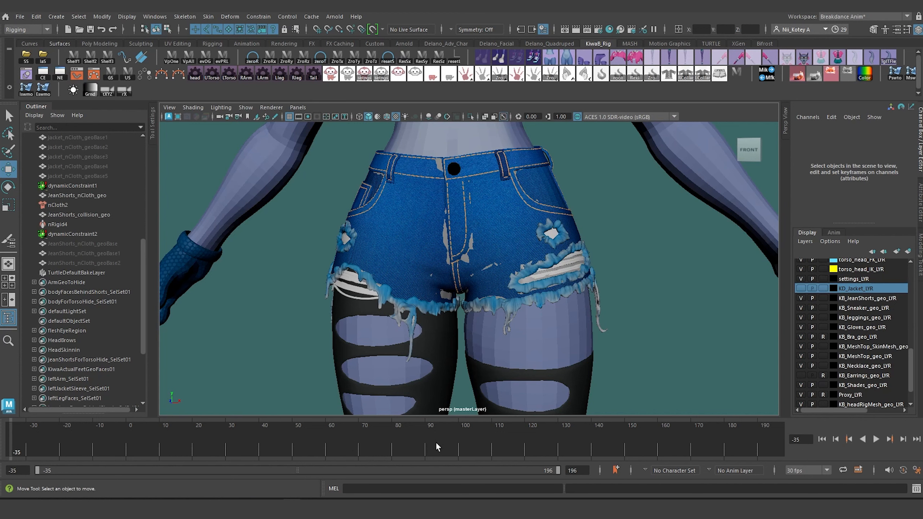
drag(435, 441, 570, 440)
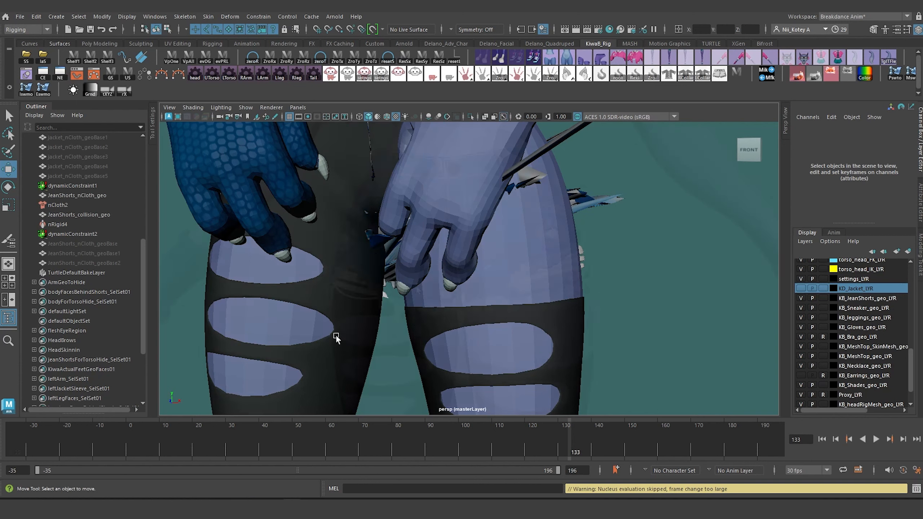
key(alt+shift+v)
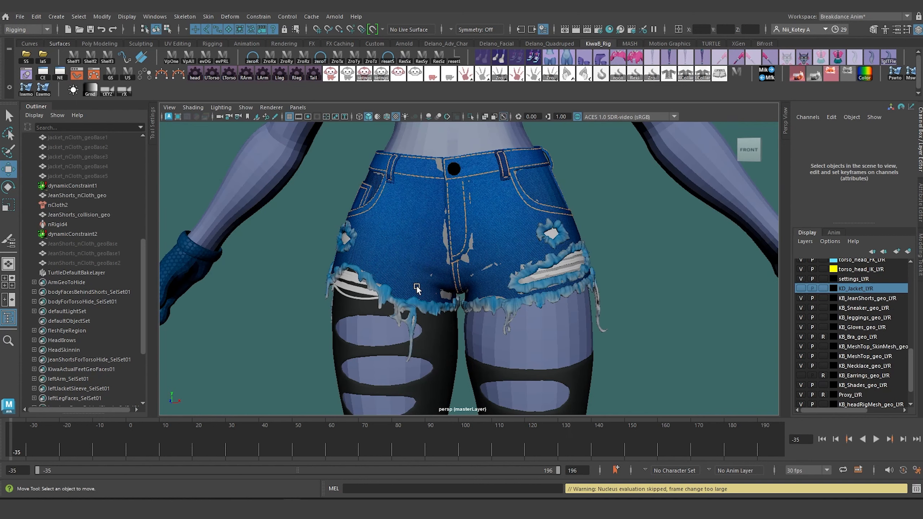